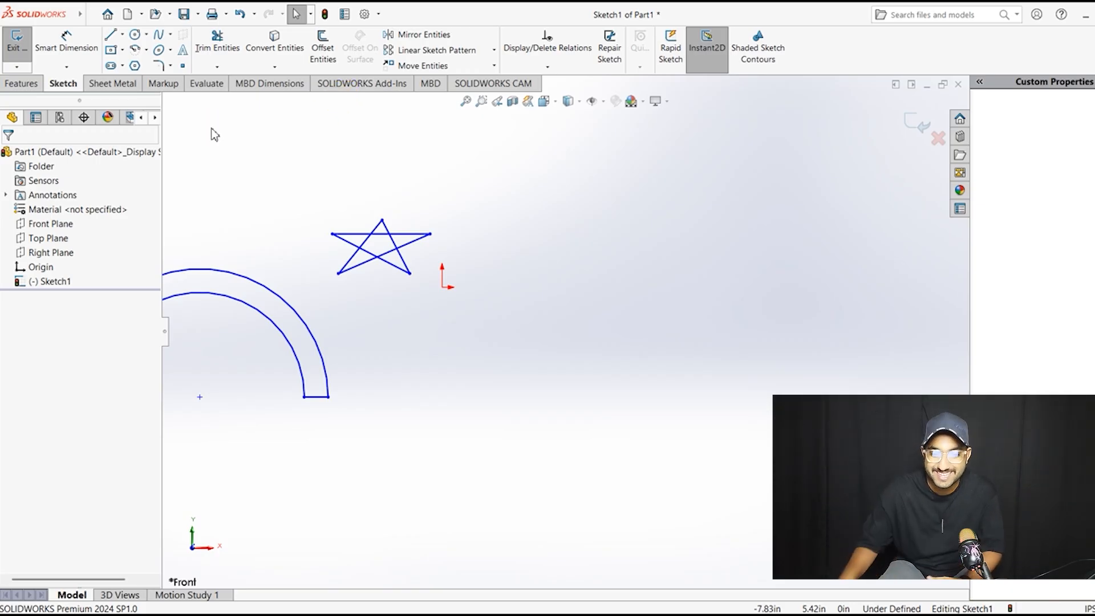
mouse_move(31, 11)
left_click(169, 14)
left_click(595, 230)
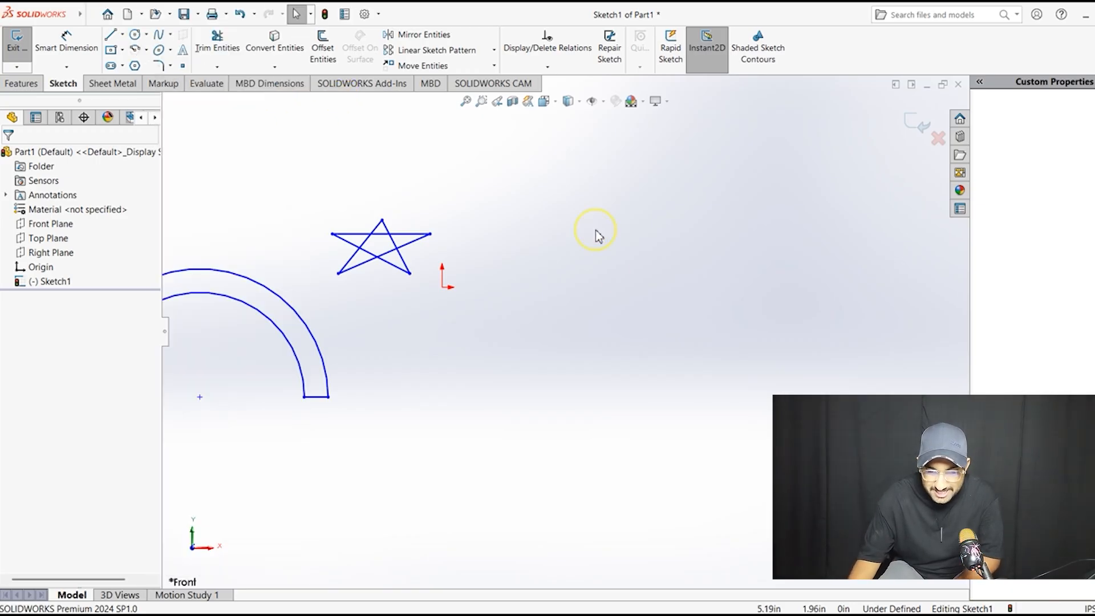
scroll(300, 194, "up", 4)
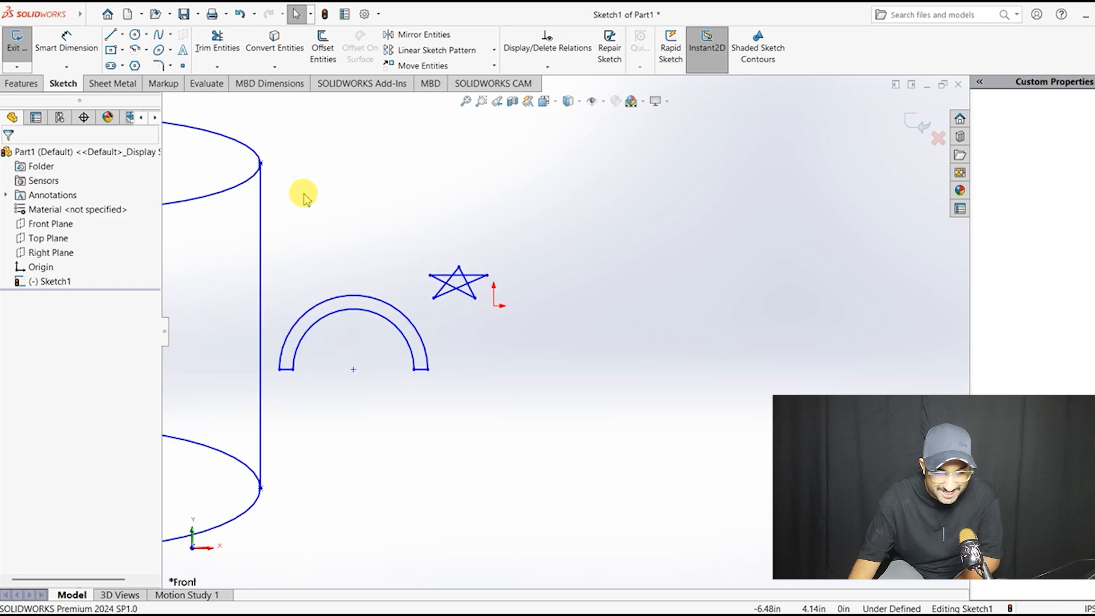
scroll(308, 197, "up", 4)
scroll(462, 256, "down", 4)
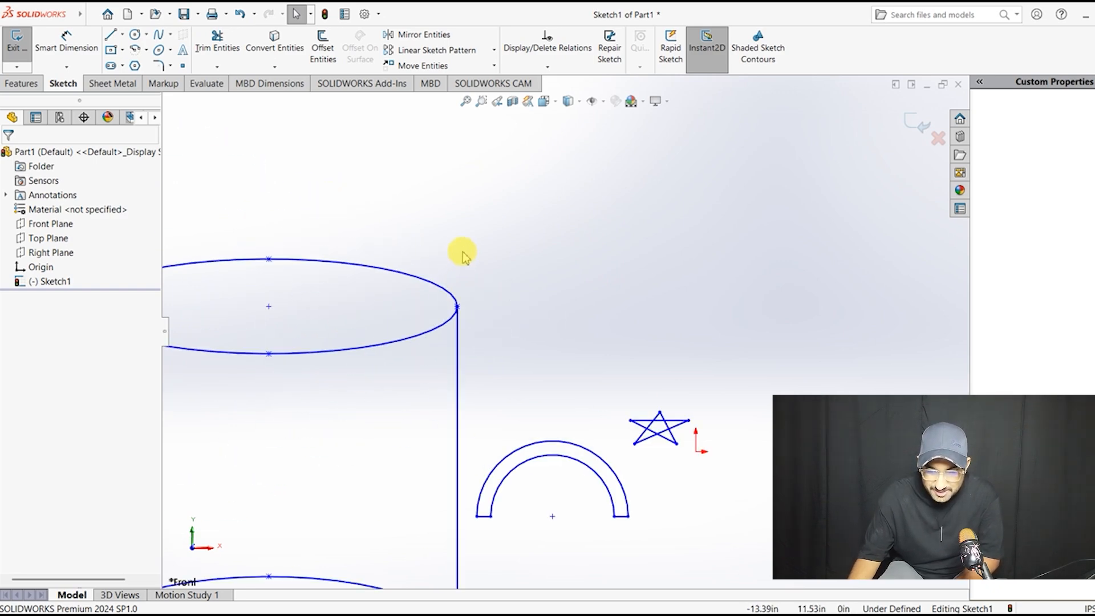
scroll(729, 477, "down", 2)
scroll(612, 455, "down", 2)
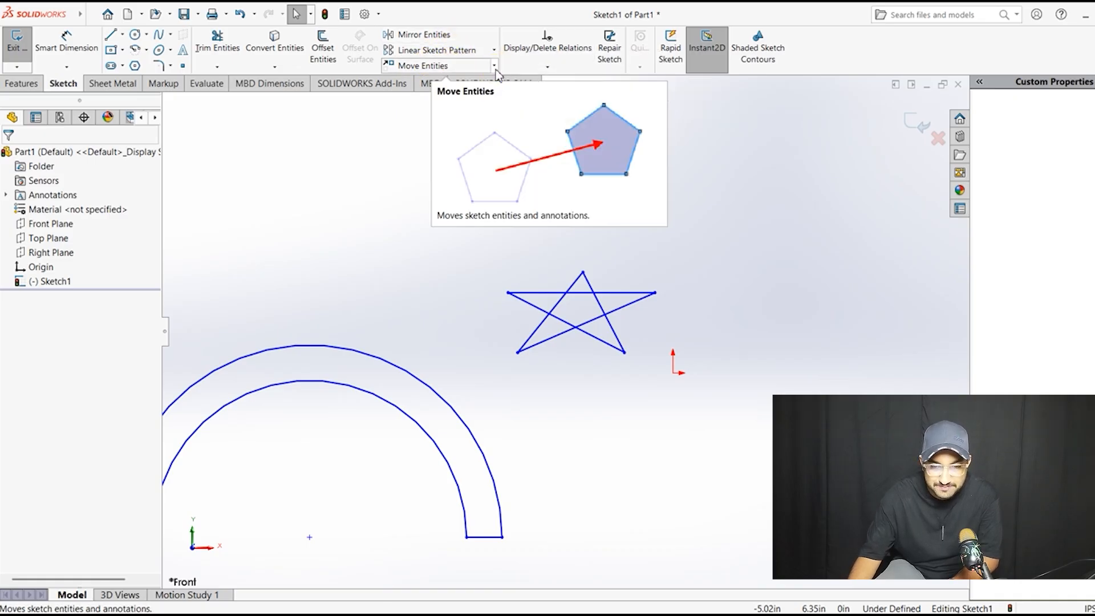
left_click(494, 66)
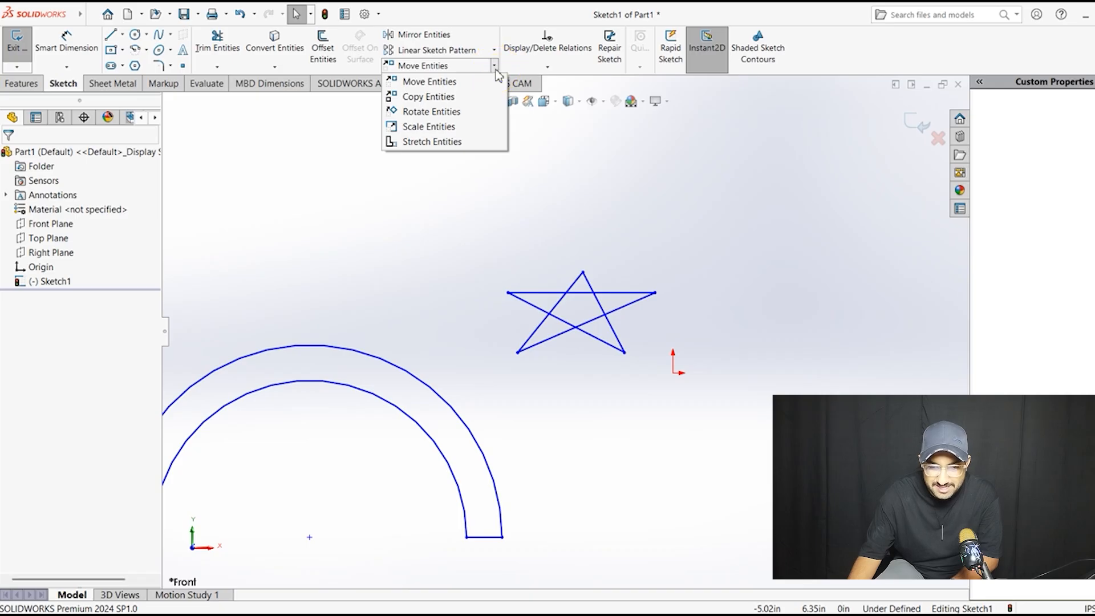
left_click(496, 69)
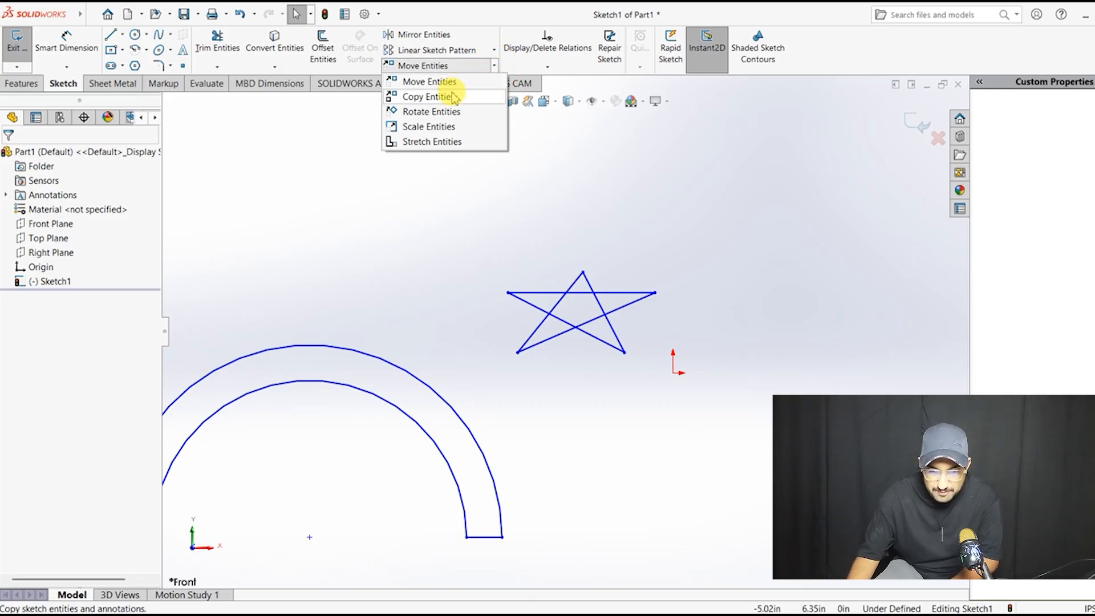
left_click(464, 130)
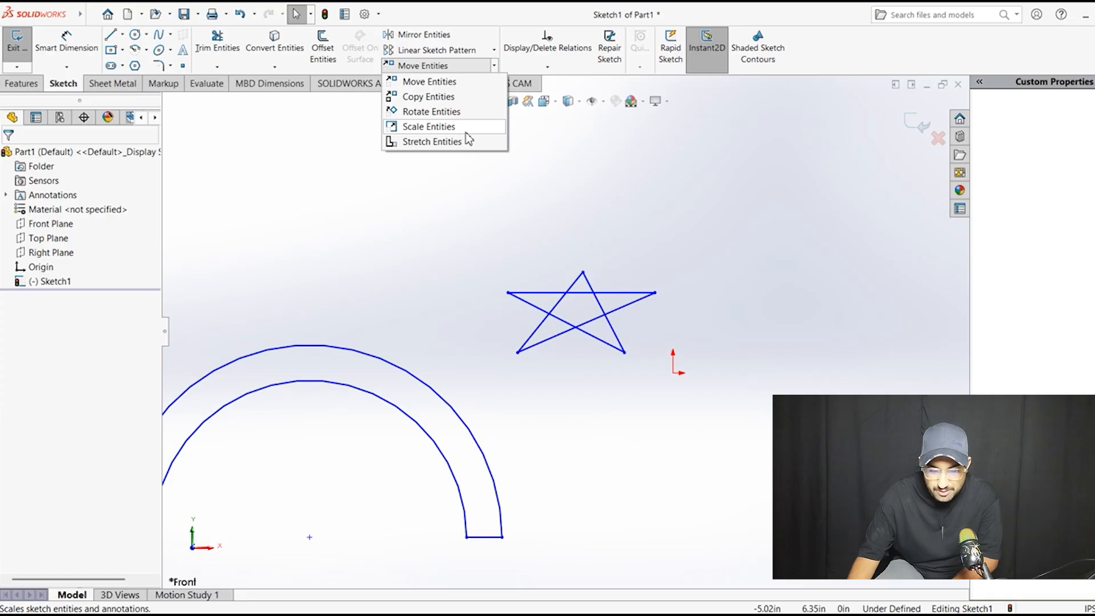
left_click(463, 148)
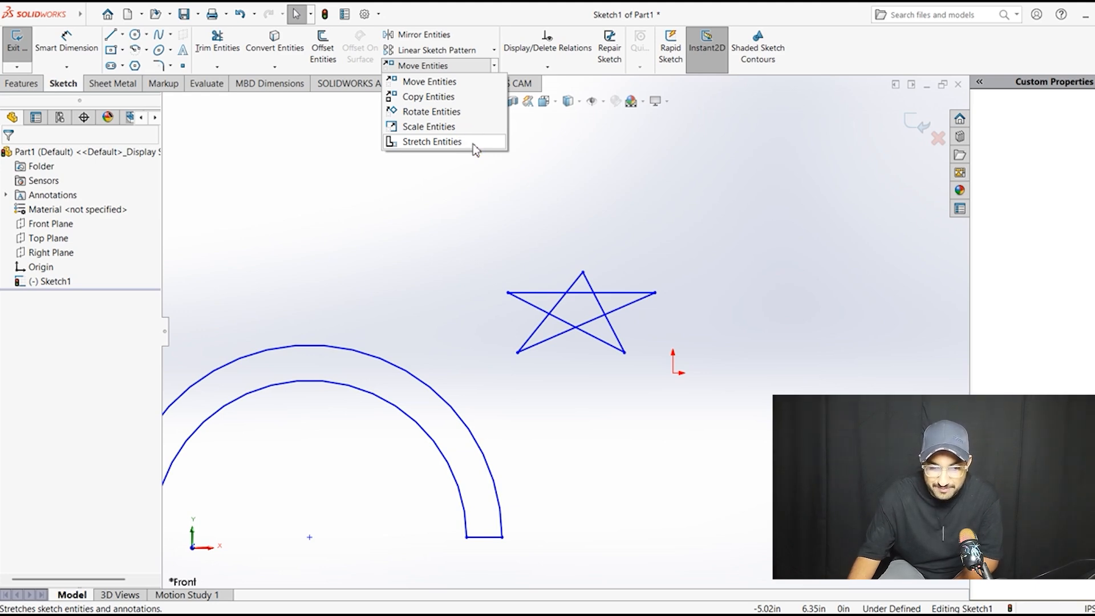
left_click(477, 113)
left_click(478, 114)
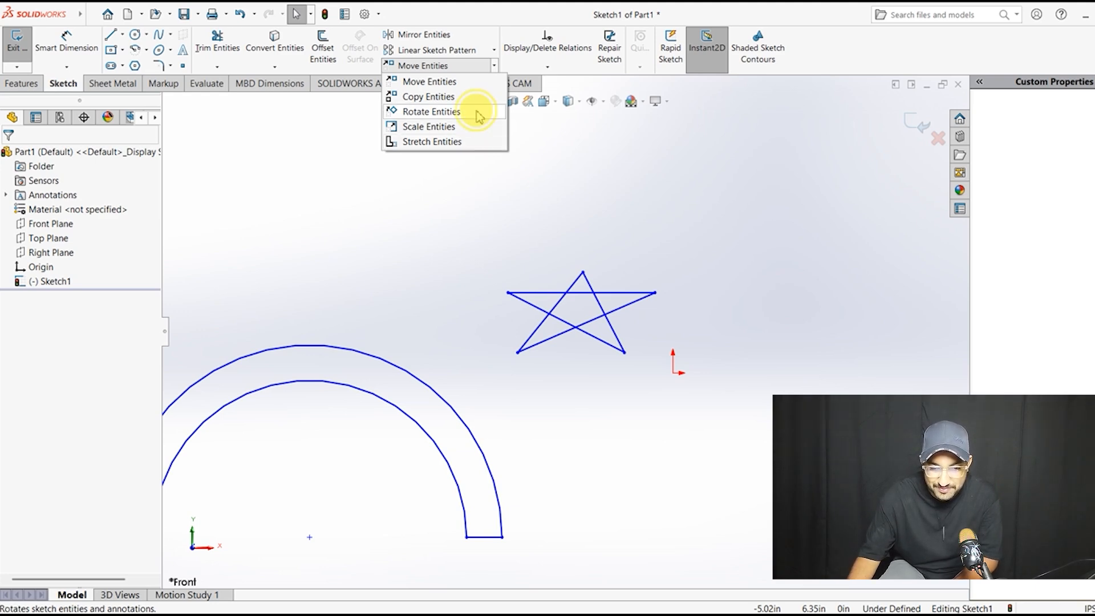
left_click(478, 113)
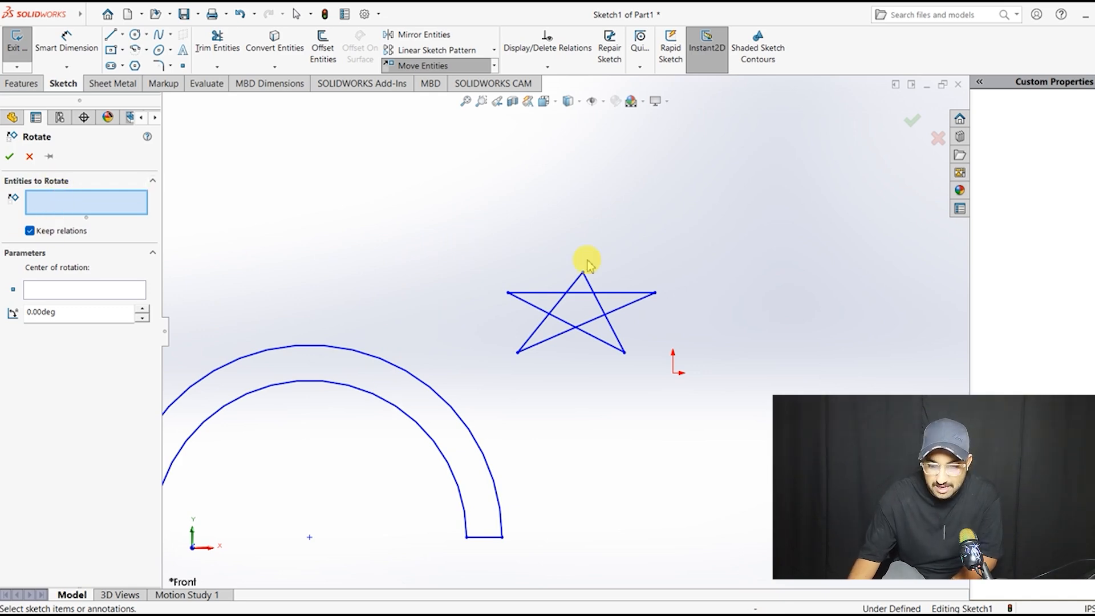
left_click_drag(604, 313, 665, 367)
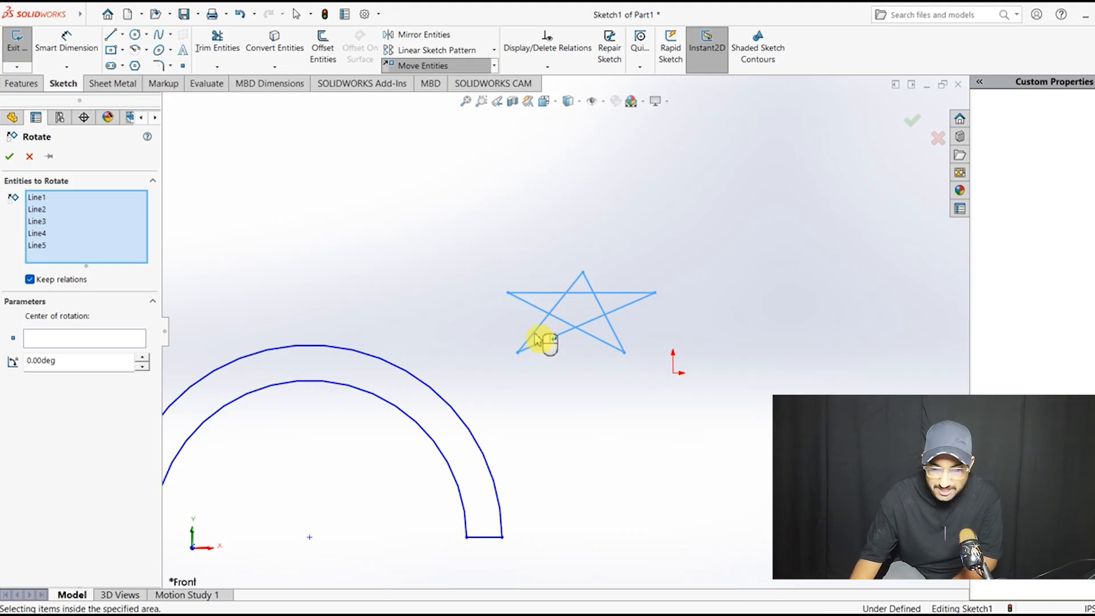
right_click(459, 252)
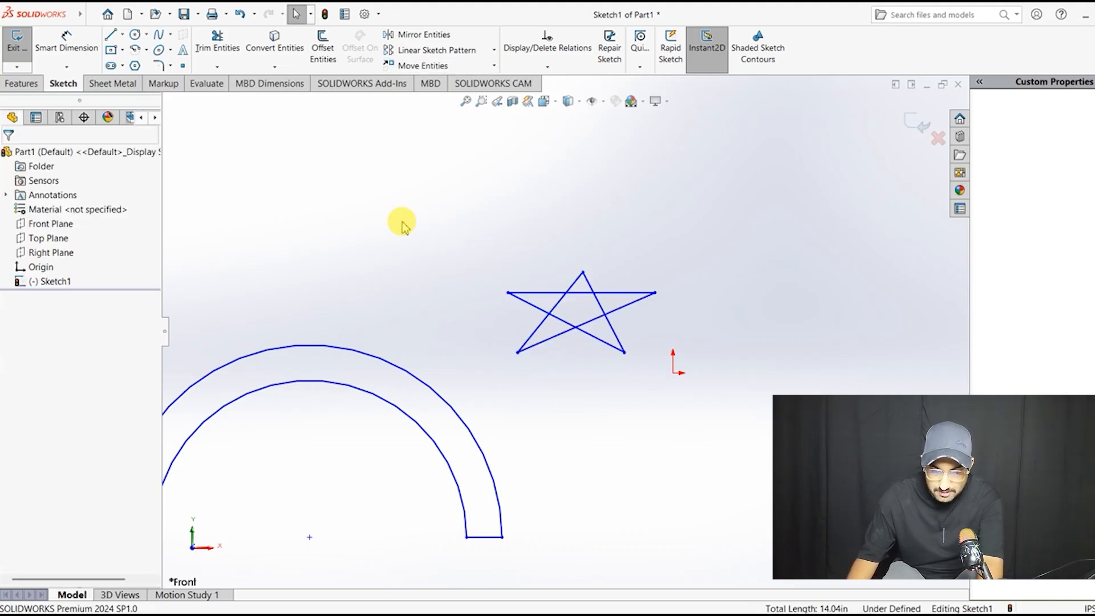
Step: Start a Rotate Entities operation with only the star's four diagonal lines as the entities to rotate
left_click(495, 68)
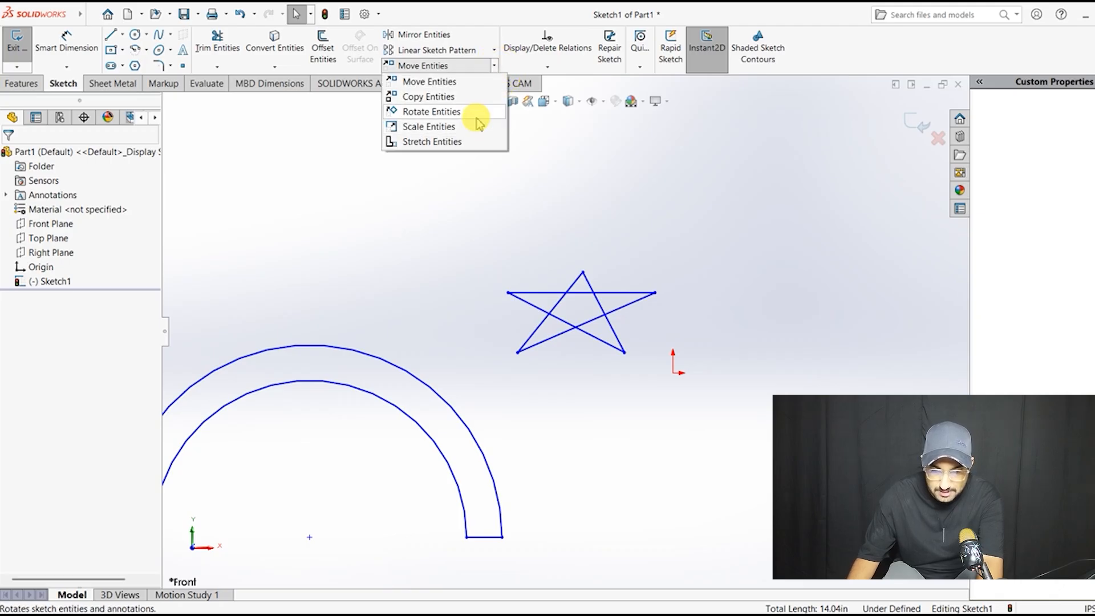
left_click(476, 113)
left_click(539, 336)
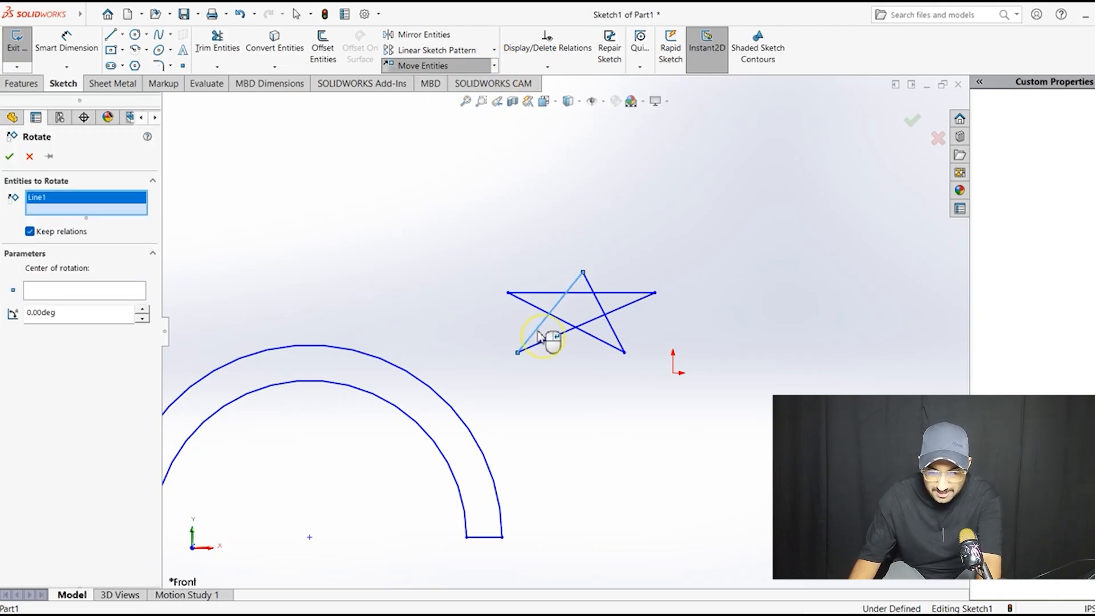
left_click(554, 340)
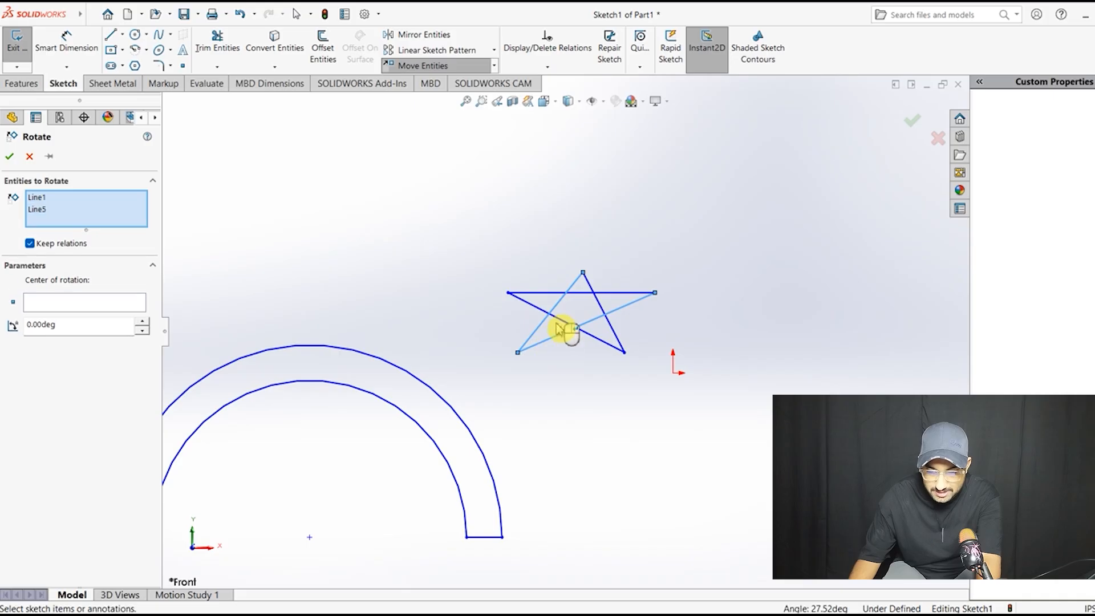
left_click(567, 323)
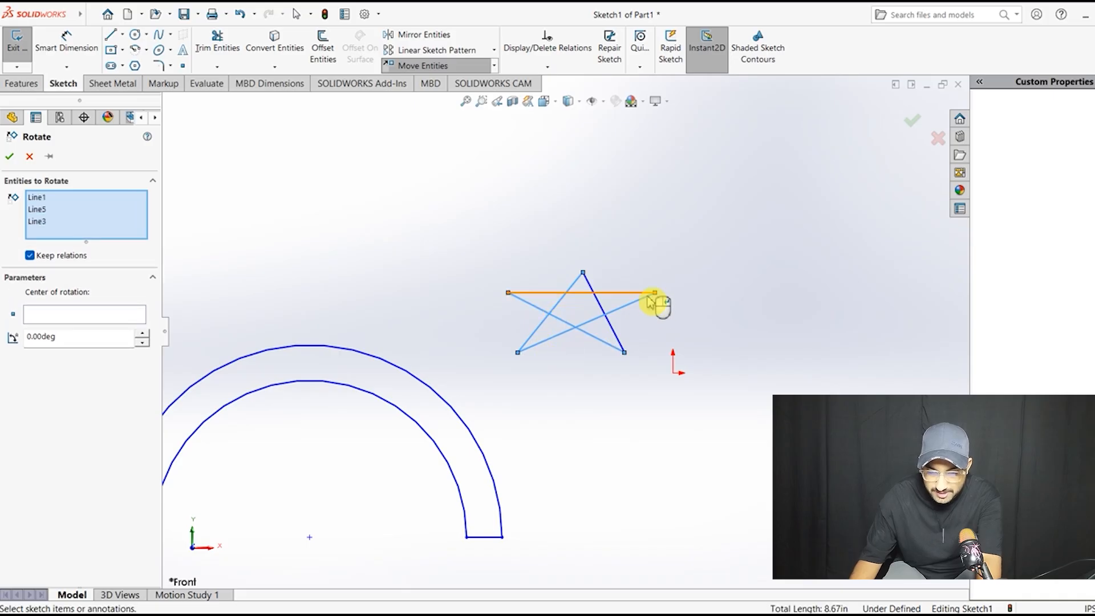
left_click(611, 312)
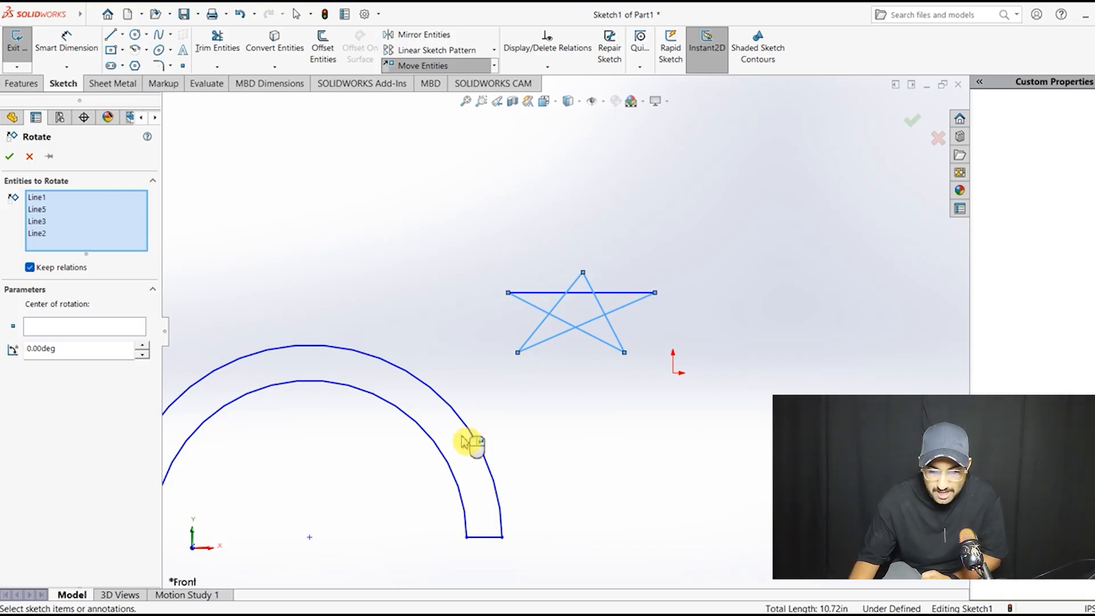
left_click(517, 353)
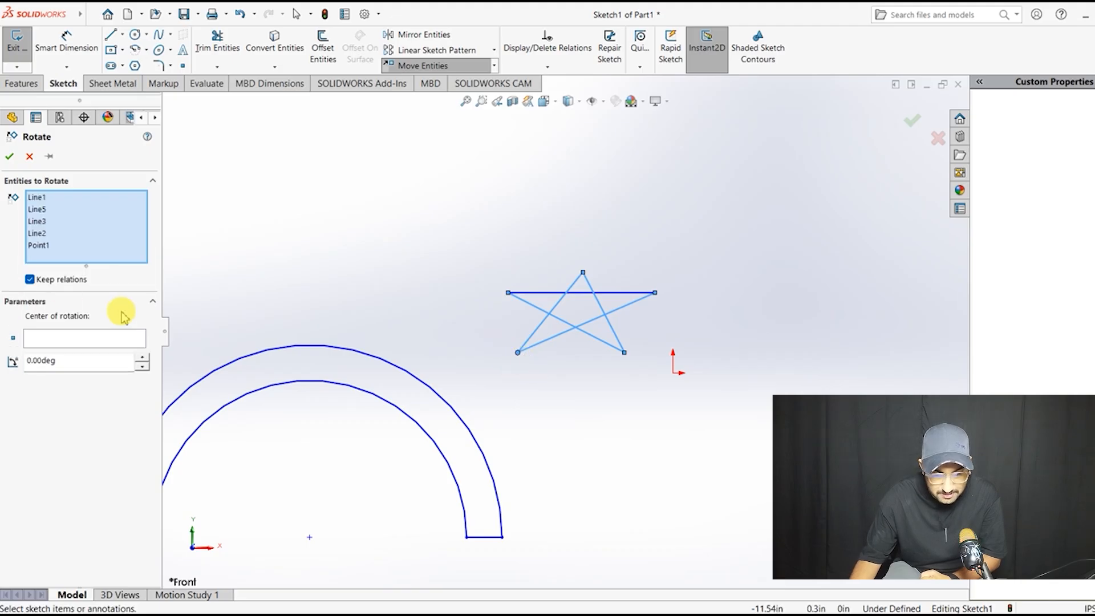
left_click(117, 246)
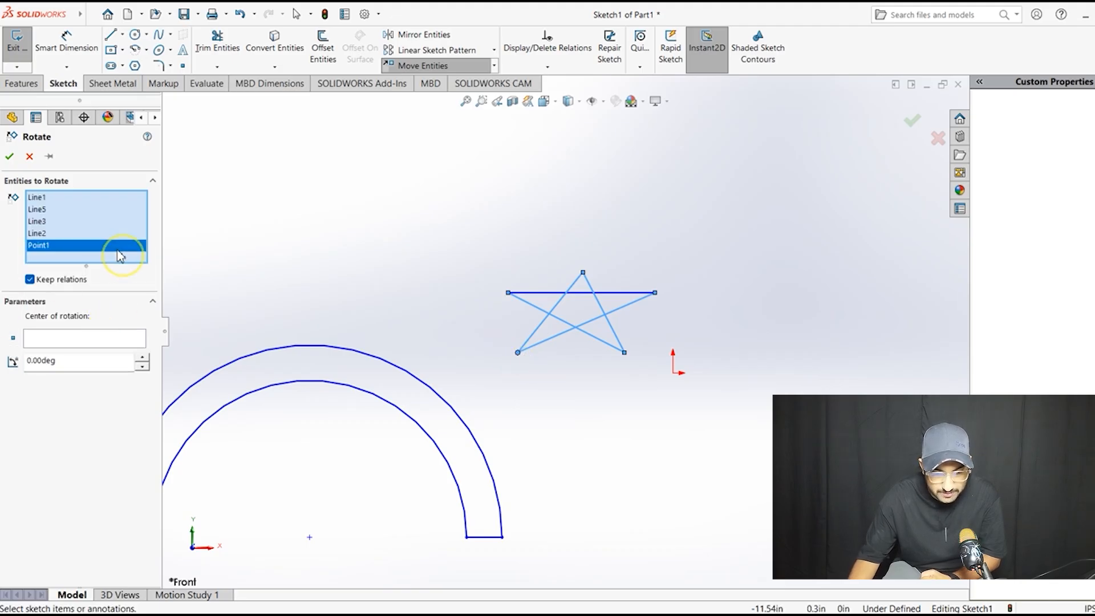
key("Delete")
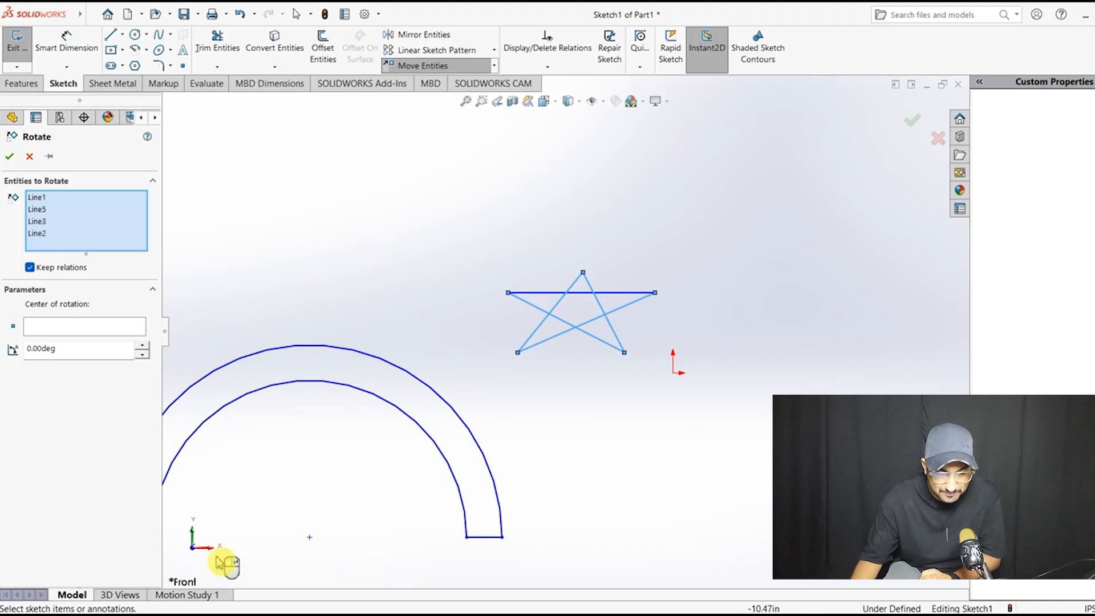
Step: Define the star's lower-left tip as the center of rotation
left_click(75, 327)
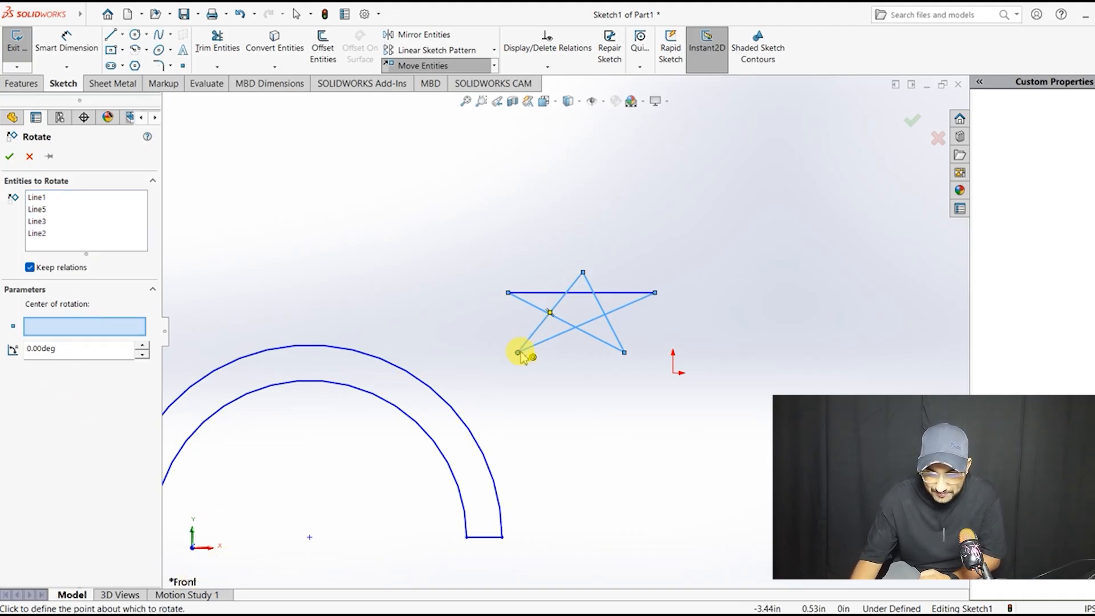
left_click(519, 354)
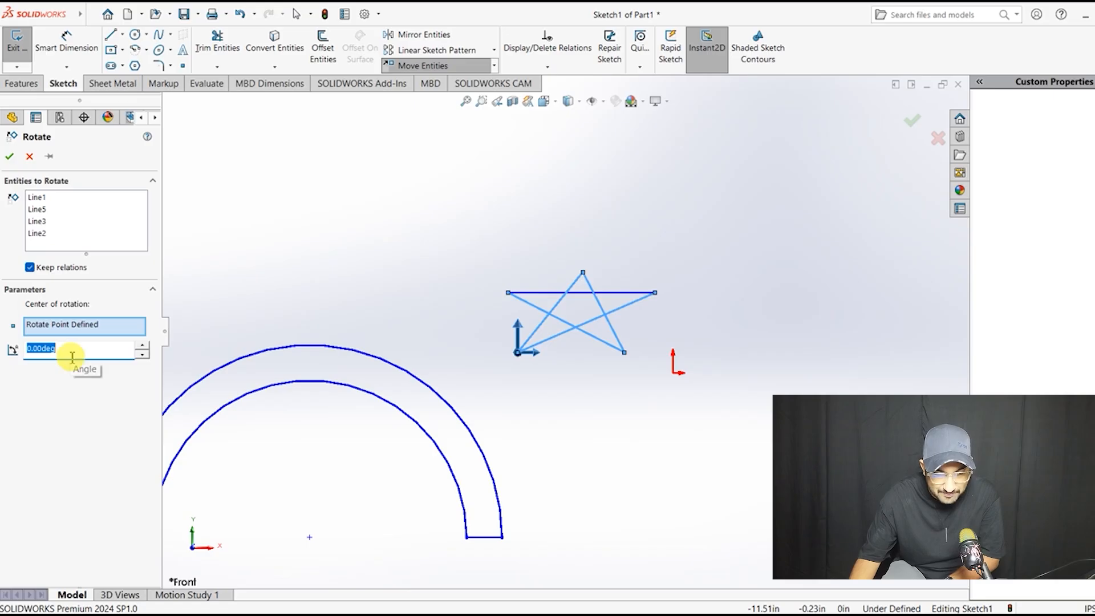
left_click_drag(631, 363, 630, 362)
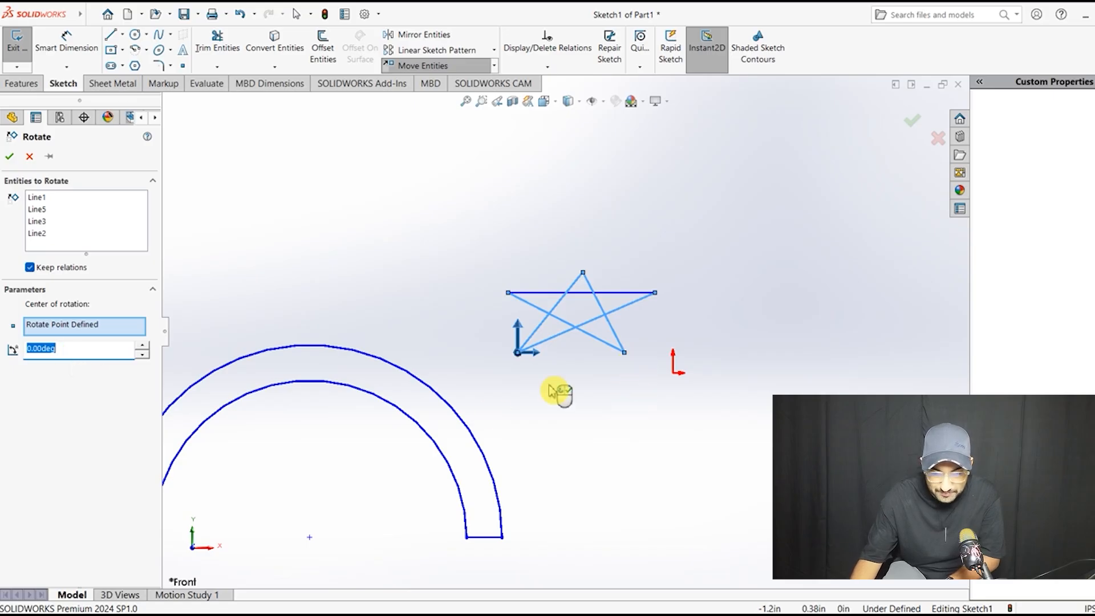
Step: Raise the rotation angle of the star's lines to 137 degrees
left_click(90, 350)
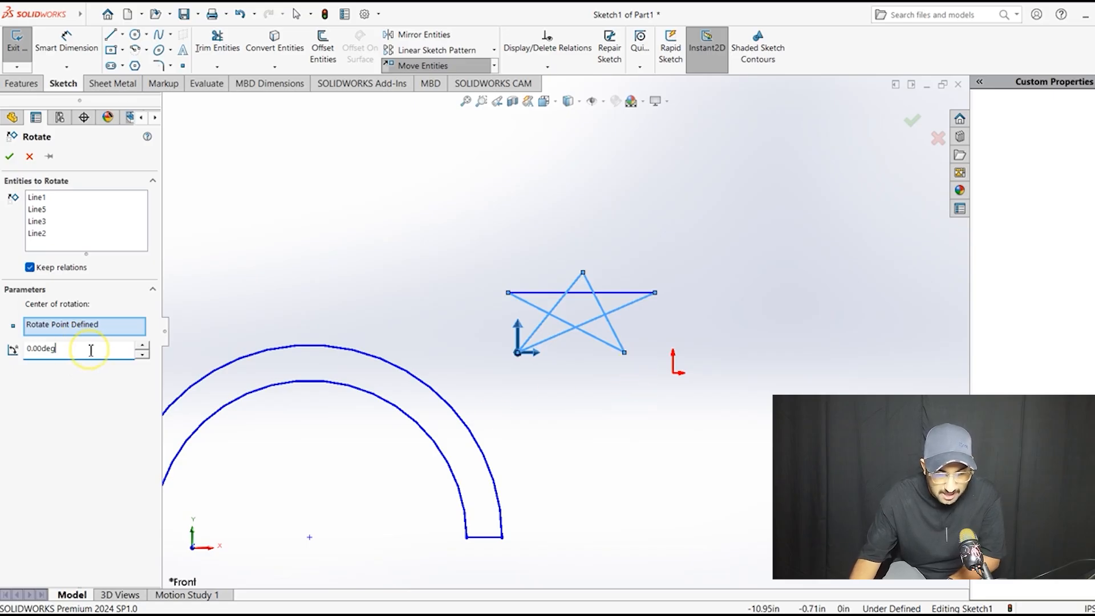
left_click(144, 346)
left_click(145, 346)
left_click(144, 345)
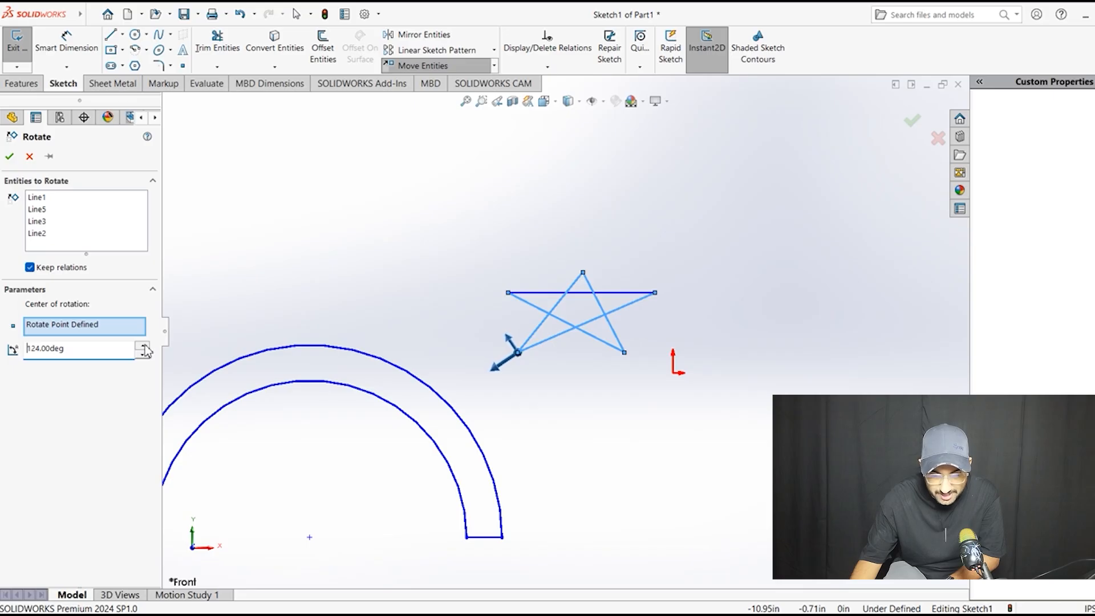
left_click(144, 345)
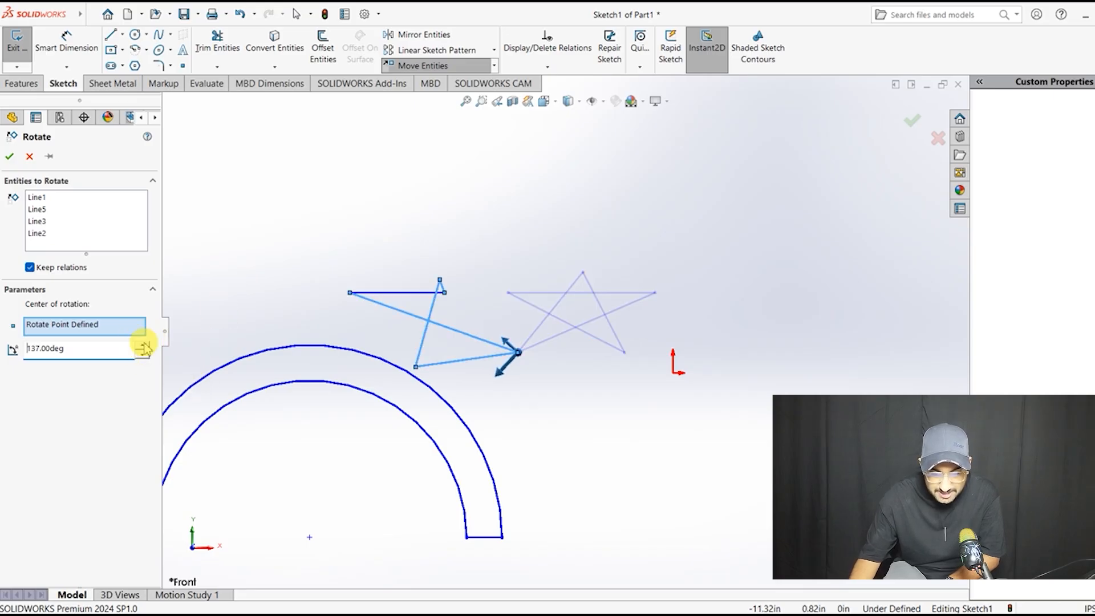
Step: Lower the rotation angle of the star's four selected lines to 35 degrees
left_click(145, 358)
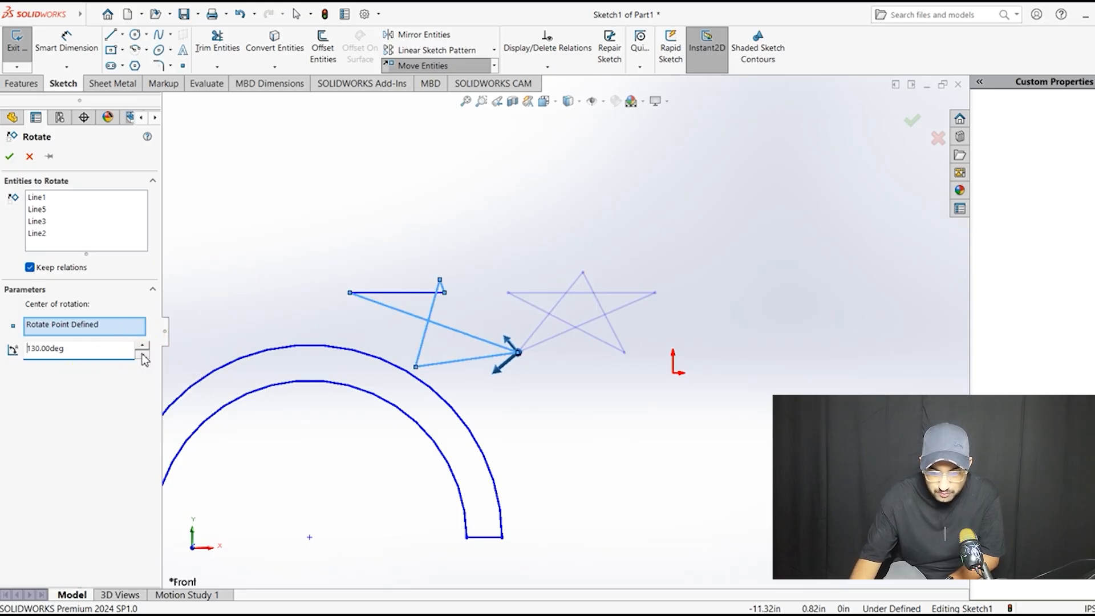
left_click(145, 357)
left_click(144, 357)
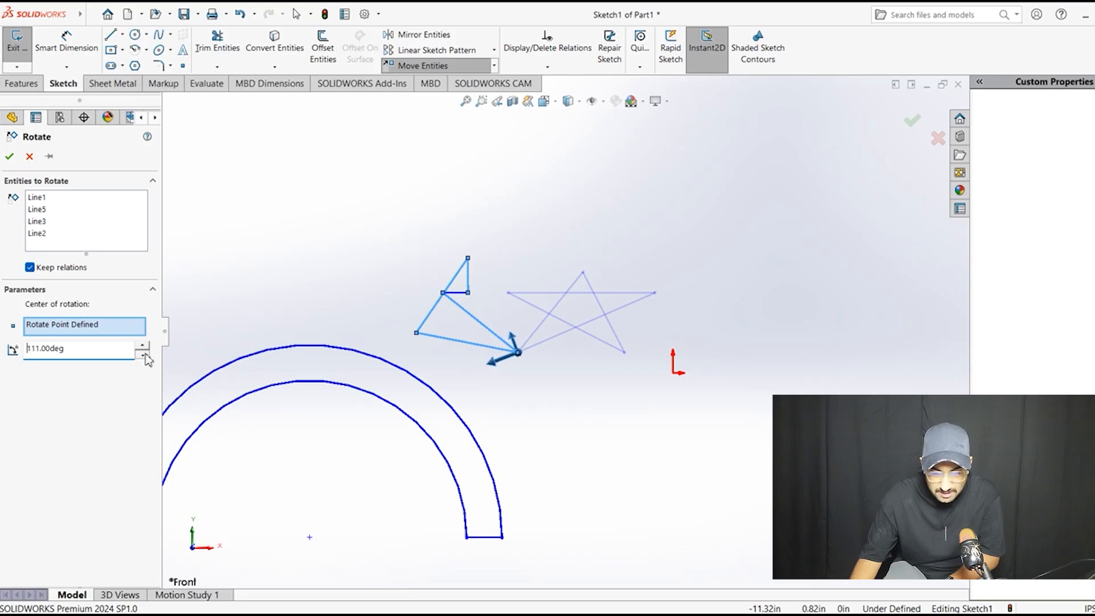
left_click(144, 357)
left_click(144, 358)
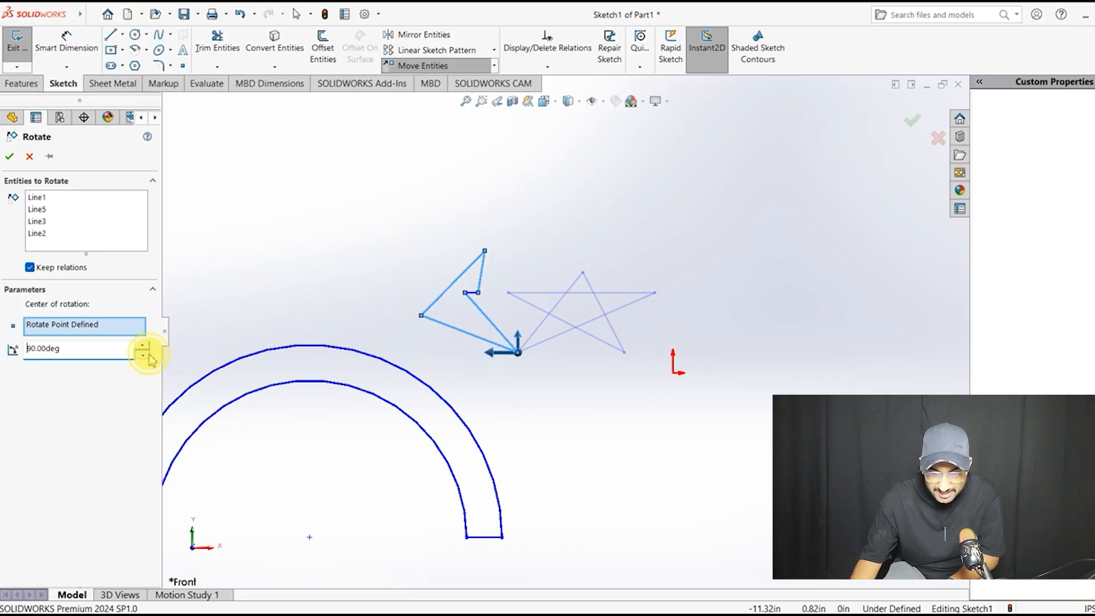
left_click(144, 358)
left_click(144, 358)
left_click(145, 357)
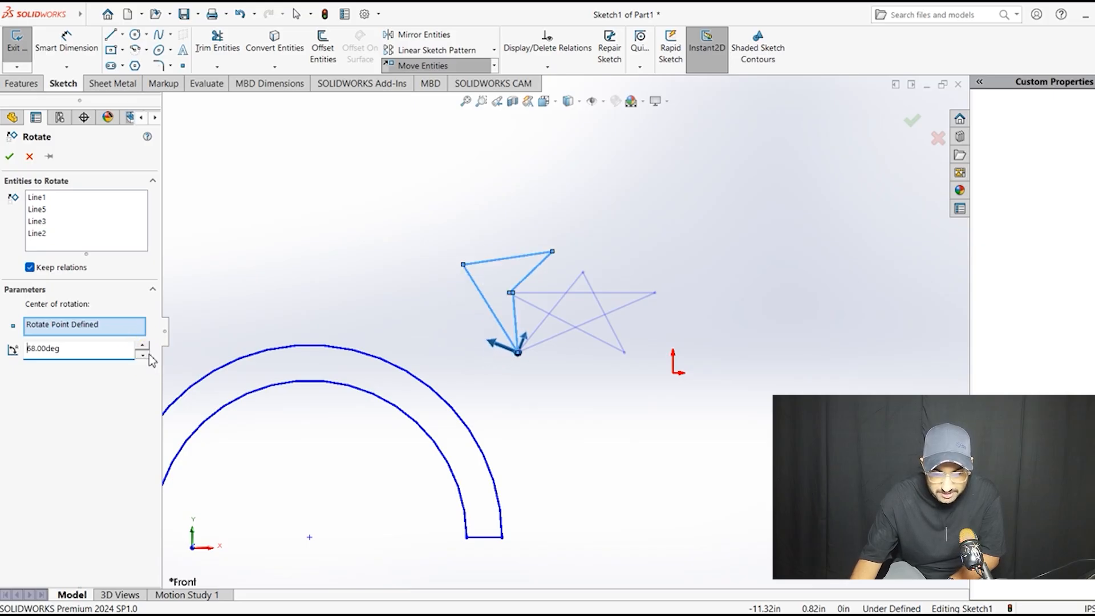
left_click(145, 356)
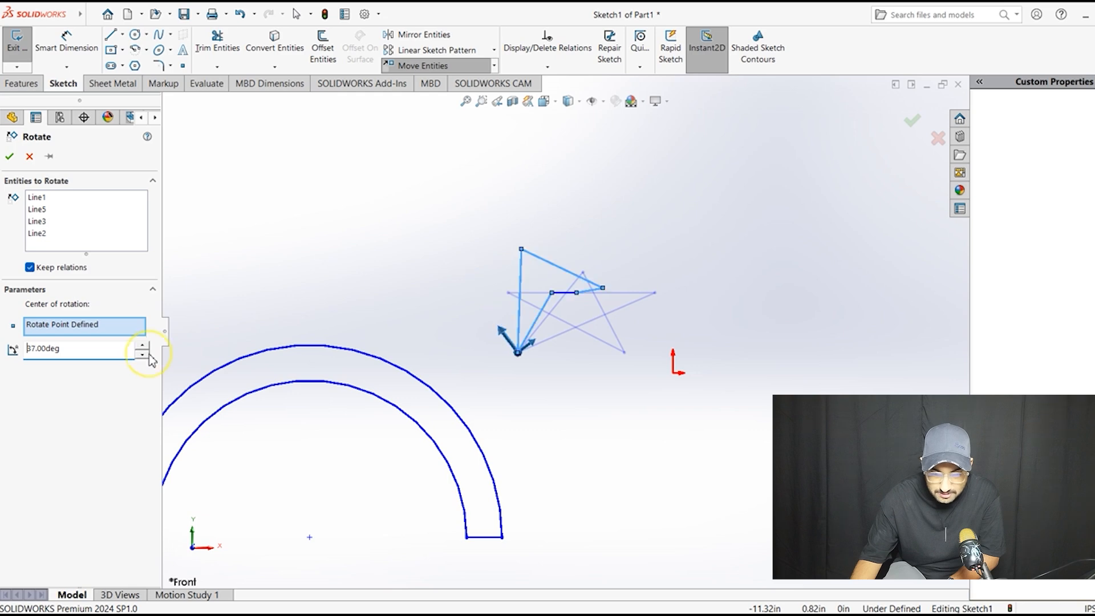
left_click(144, 356)
left_click(144, 356)
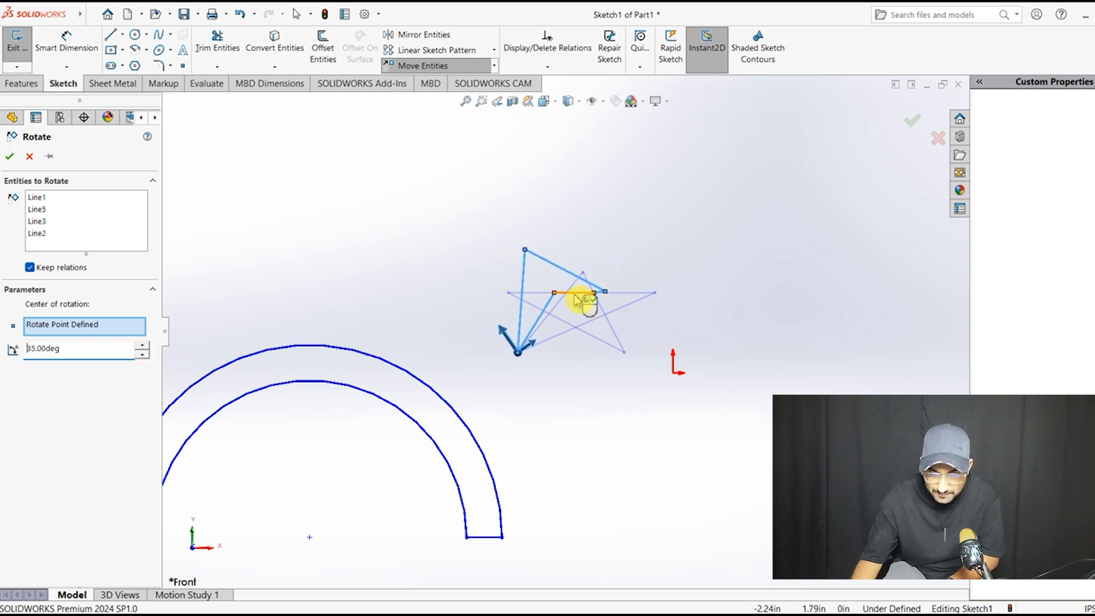
Step: Add the star's horizontal line to the entities to rotate and raise the rotation angle to 63 degrees
left_click(74, 234)
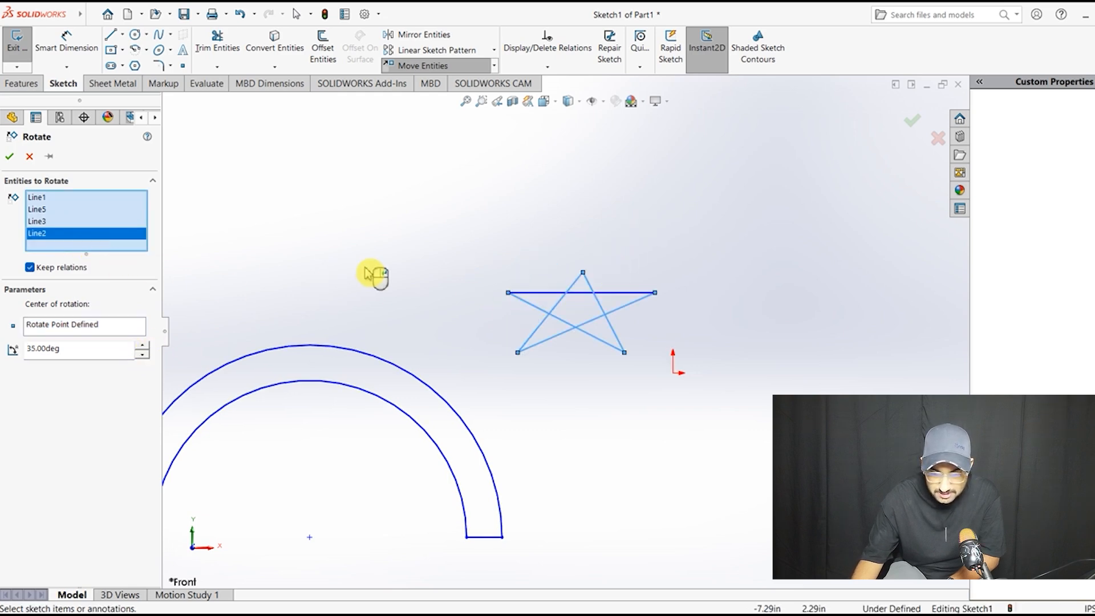
left_click(579, 293)
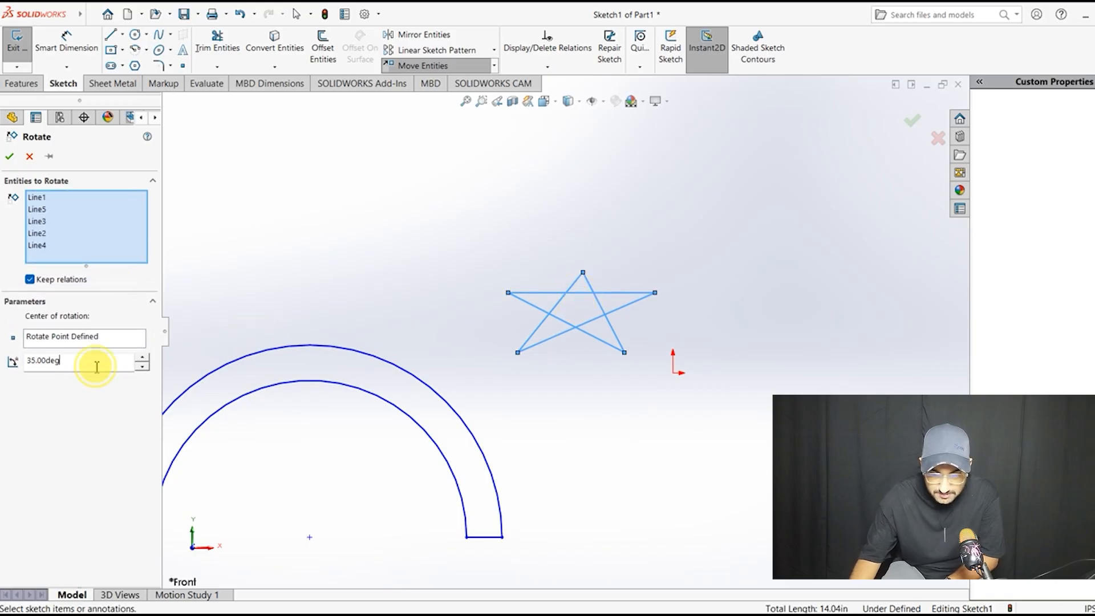
left_click(96, 367)
left_click(144, 357)
left_click(144, 358)
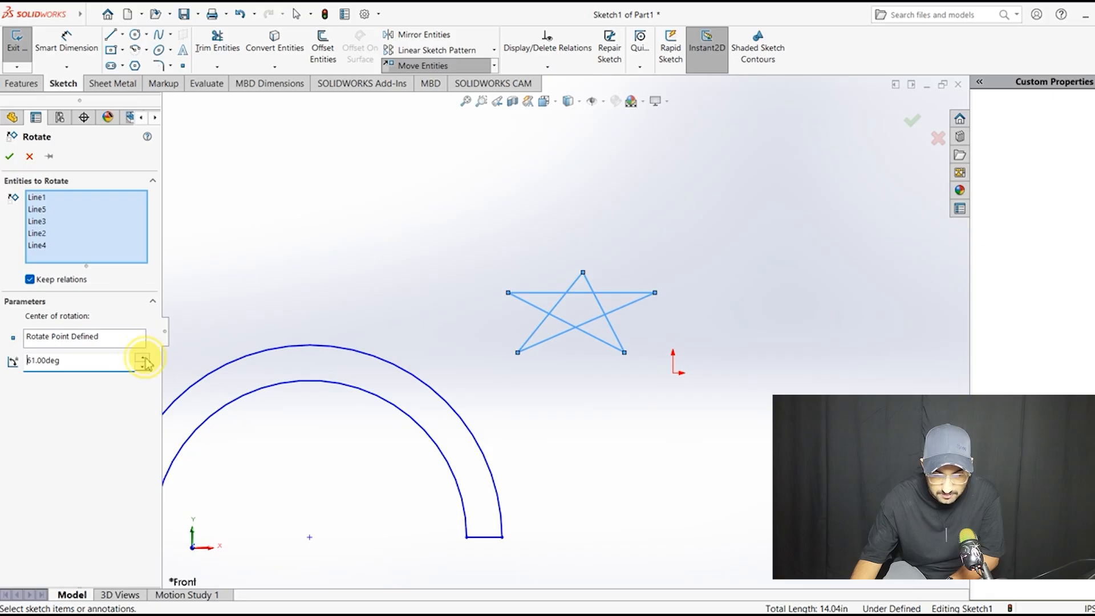
Step: Redefine the center of rotation as the star's lower-right tip and set the rotation angle to 45 degrees
left_click_drag(88, 365, 3, 393)
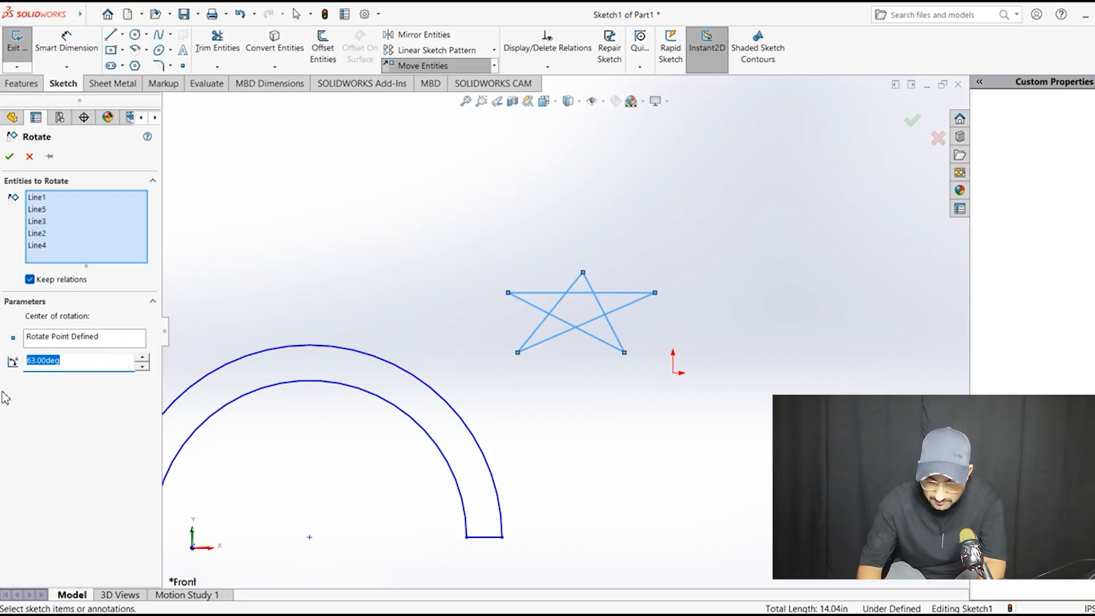
key("BackSpace")
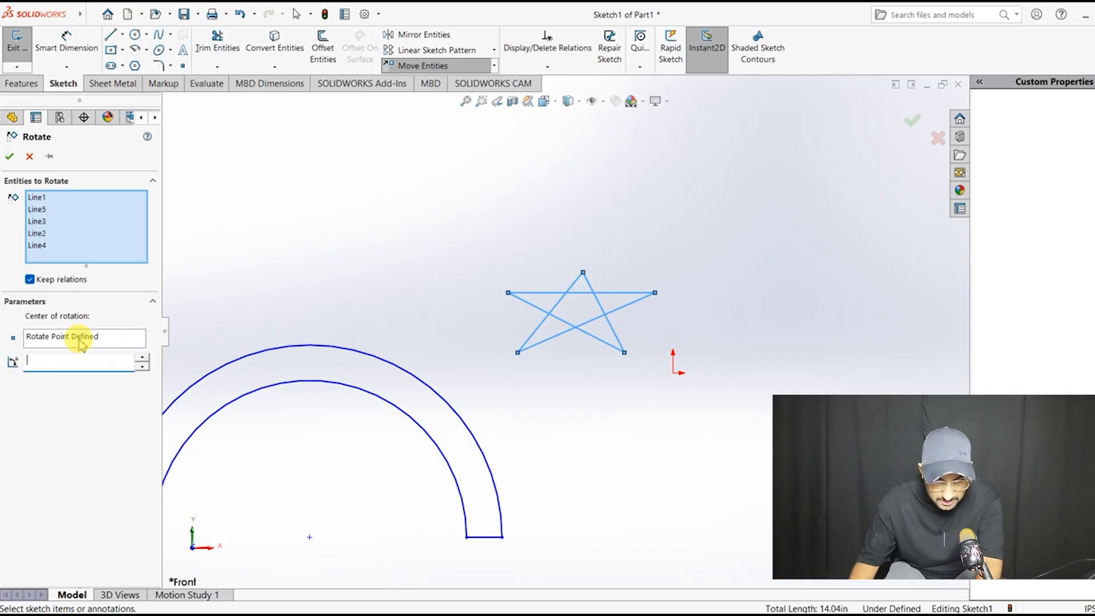
left_click(114, 339)
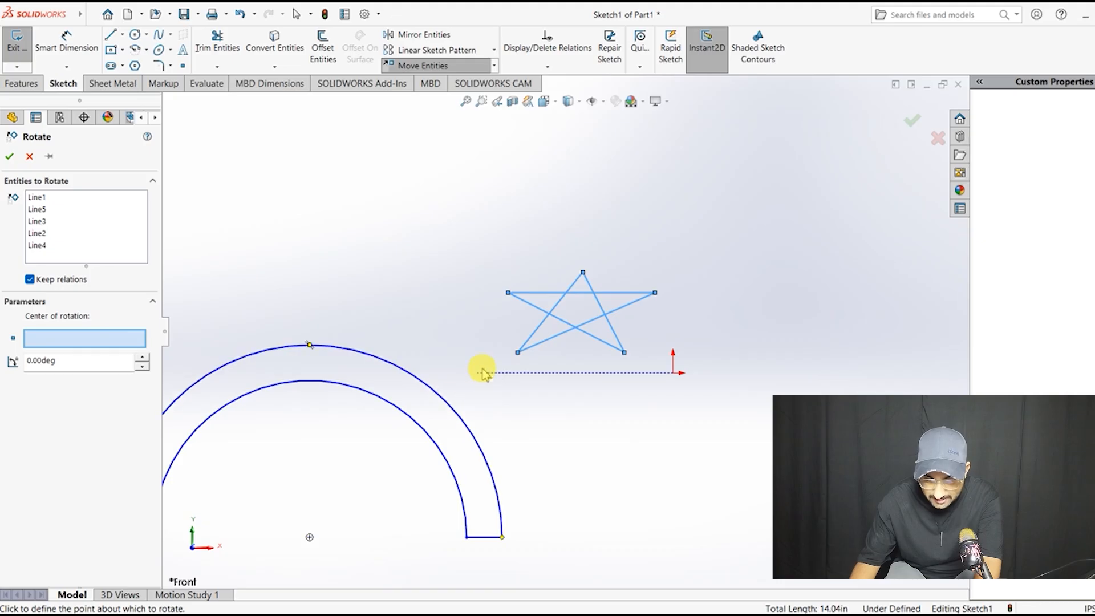
left_click(624, 353)
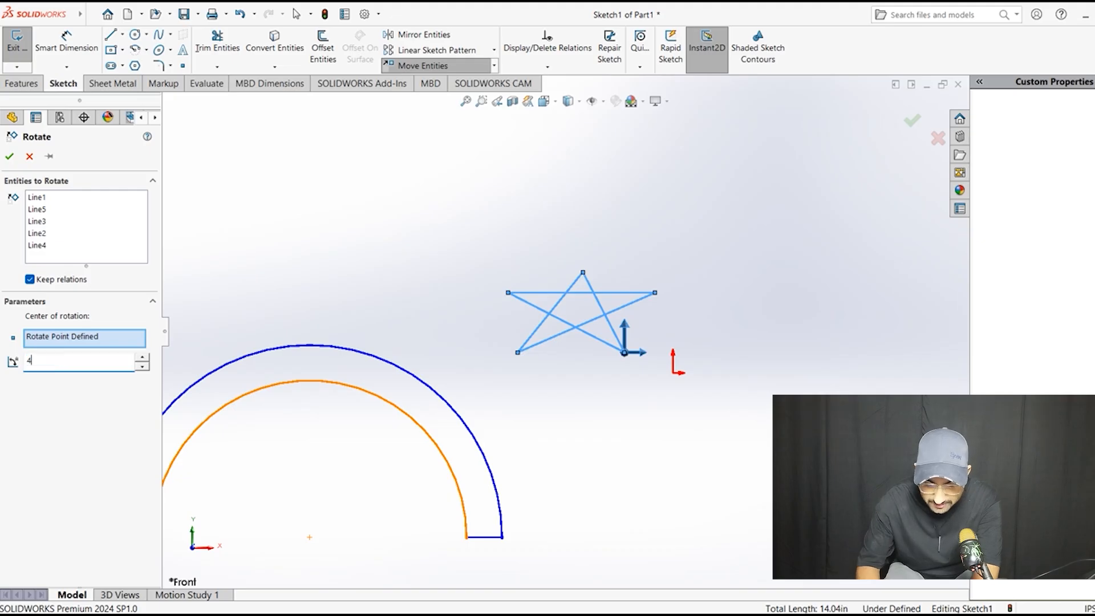
type("45")
key("Return")
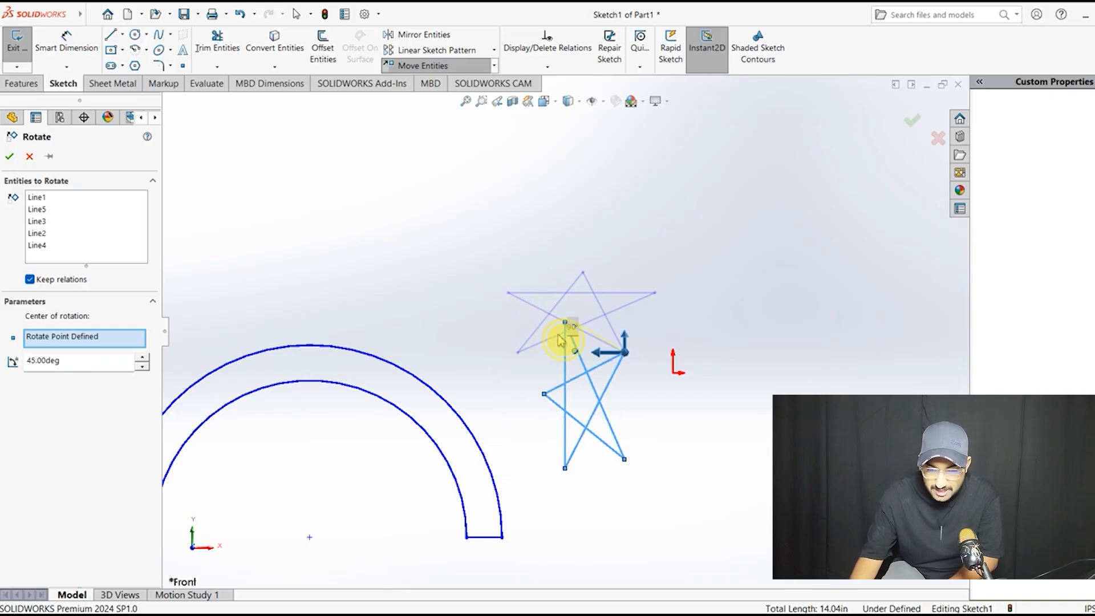
Step: Try rotating the star by 360 and 270 degrees about its lower-right tip, and leave the Rotate operation without applying it
left_click(559, 438)
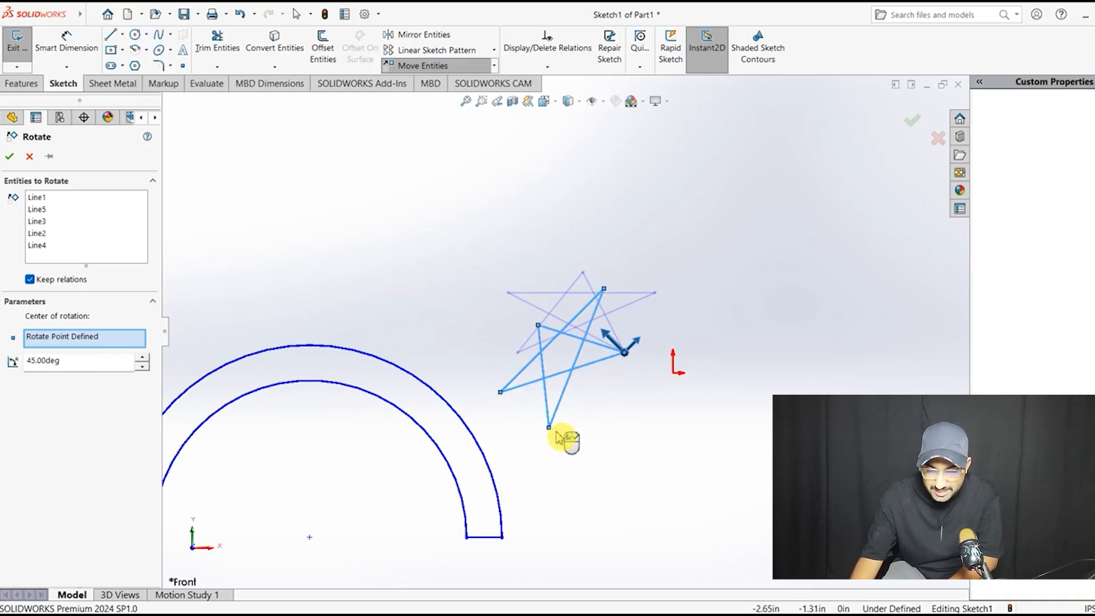
left_click_drag(548, 432, 596, 343)
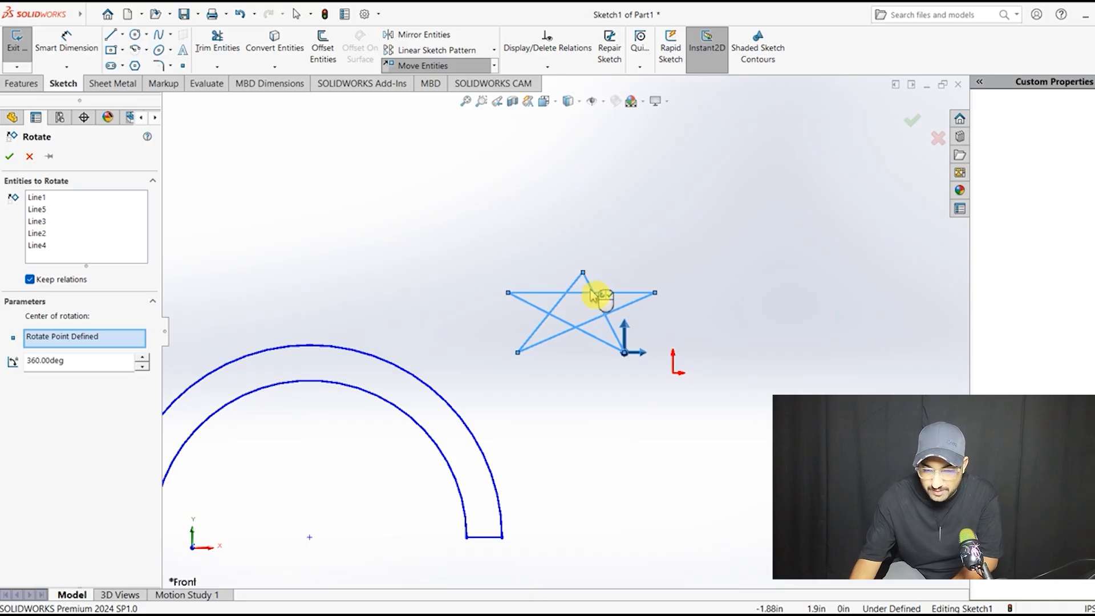
left_click_drag(522, 267, 765, 340)
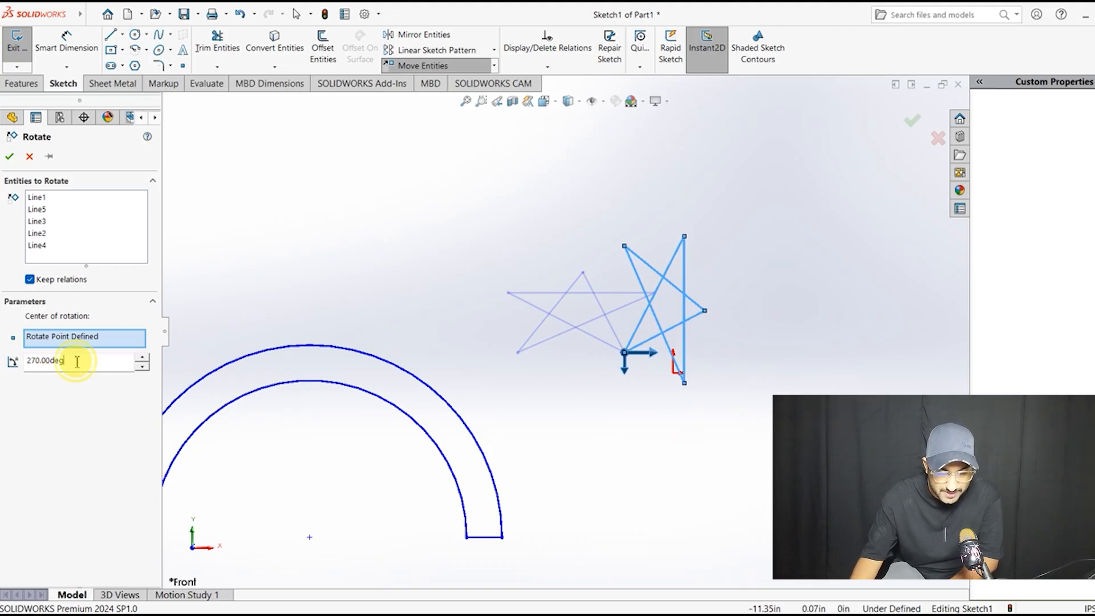
left_click_drag(77, 361, 20, 361)
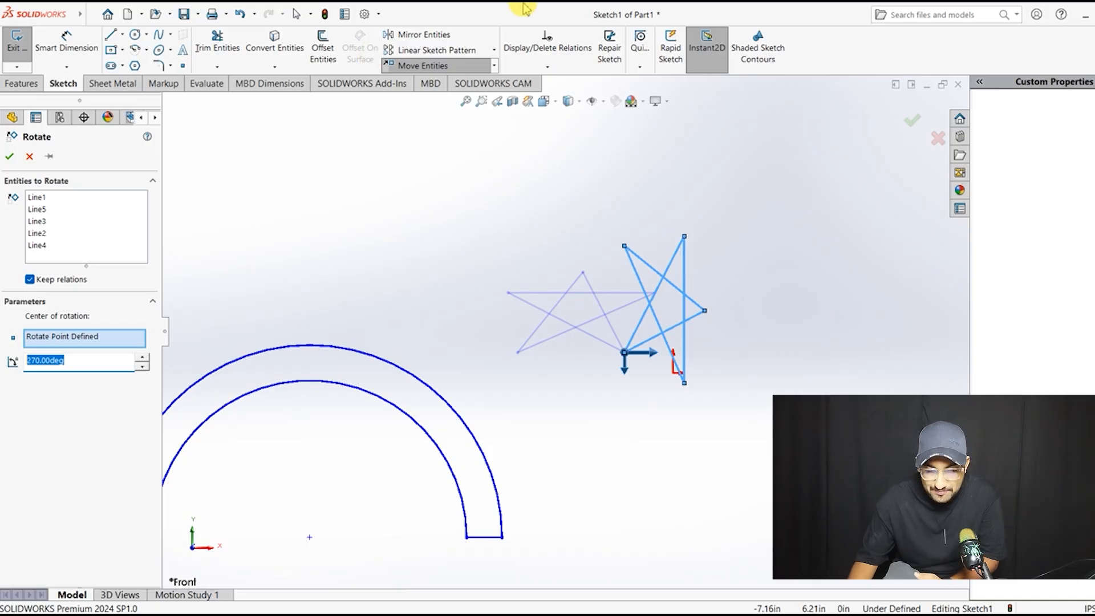
scroll(678, 113, "up", 8)
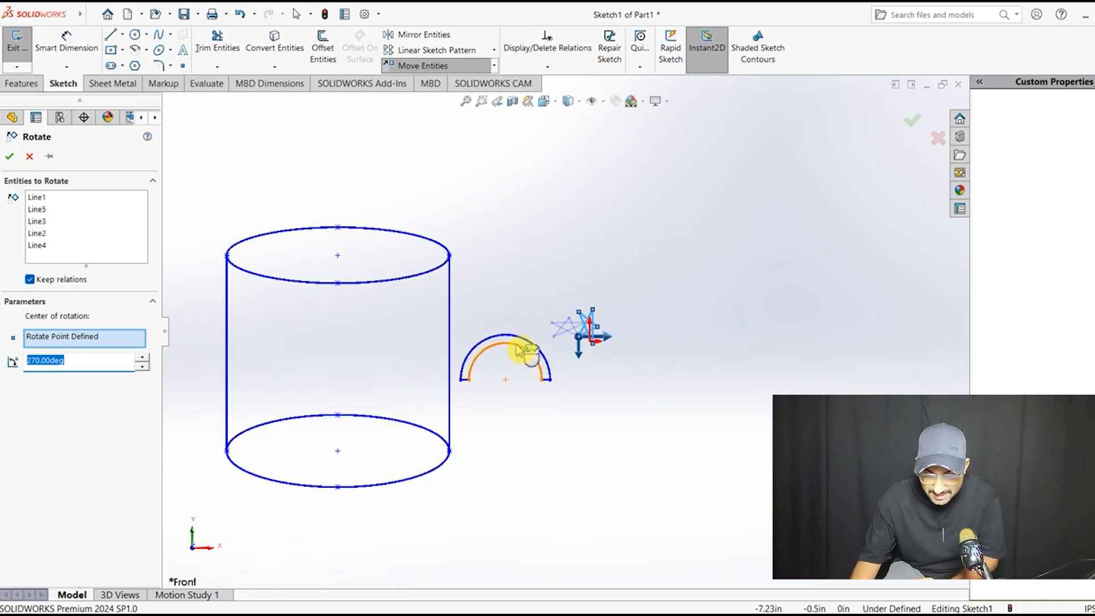
right_click(559, 268)
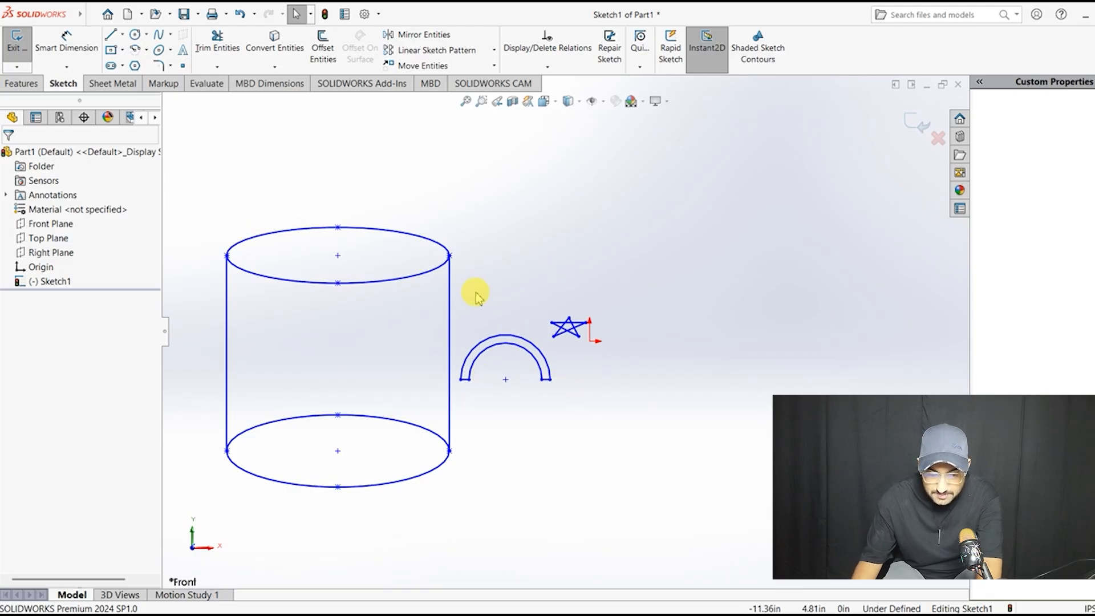
Step: Start a Rotate Entities operation on the half-ring's two arcs and two end lines, centered on its lower-right outer corner
left_click(494, 65)
left_click(454, 116)
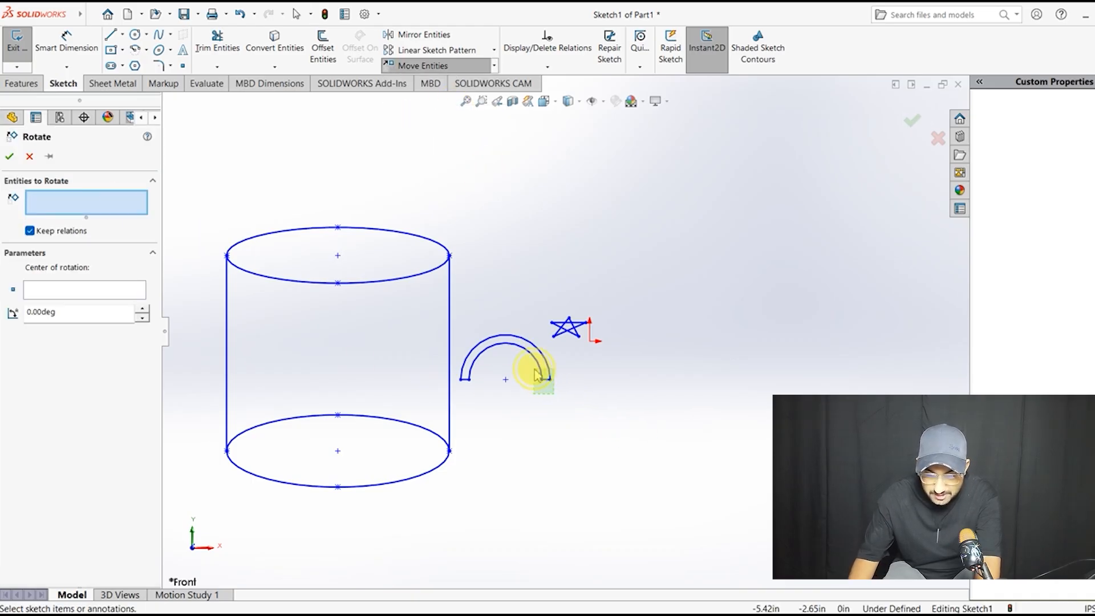
left_click_drag(536, 373, 457, 355)
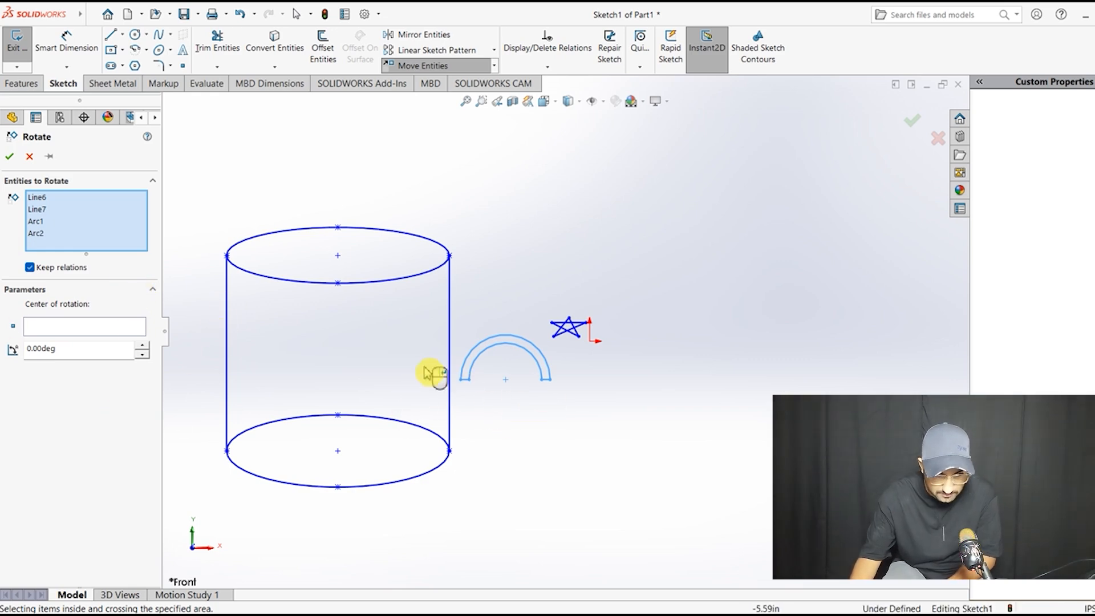
left_click(84, 334)
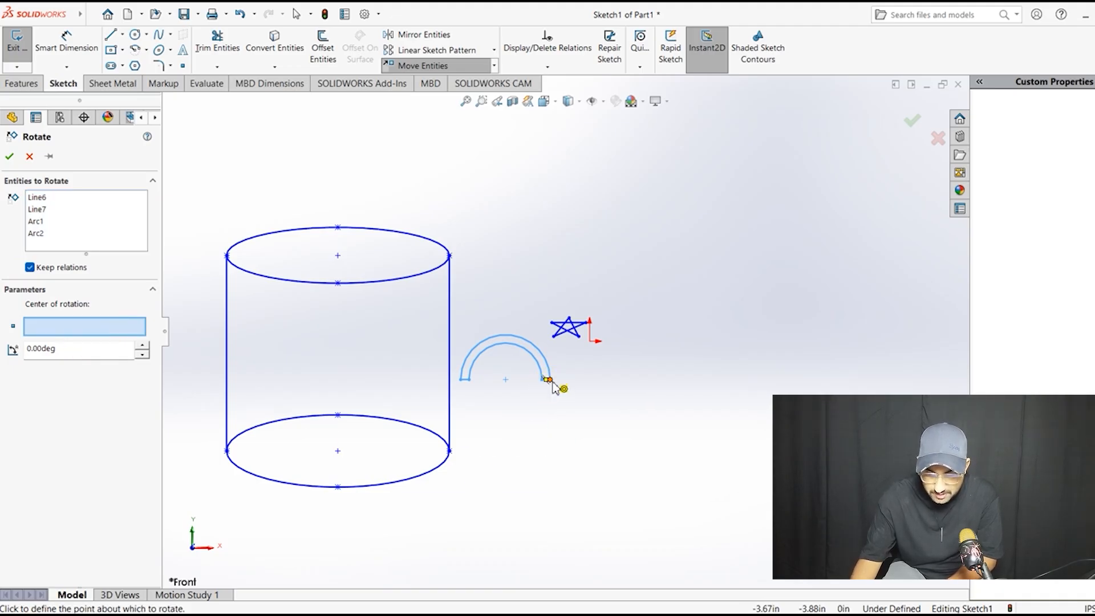
scroll(547, 394, "down", 5)
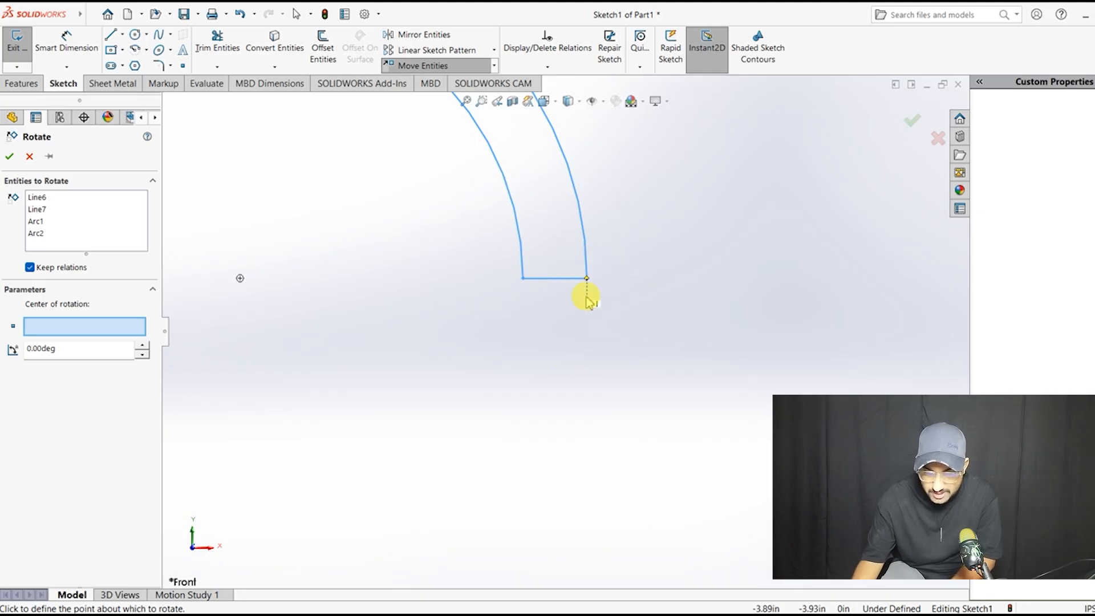
scroll(603, 269, "up", 1)
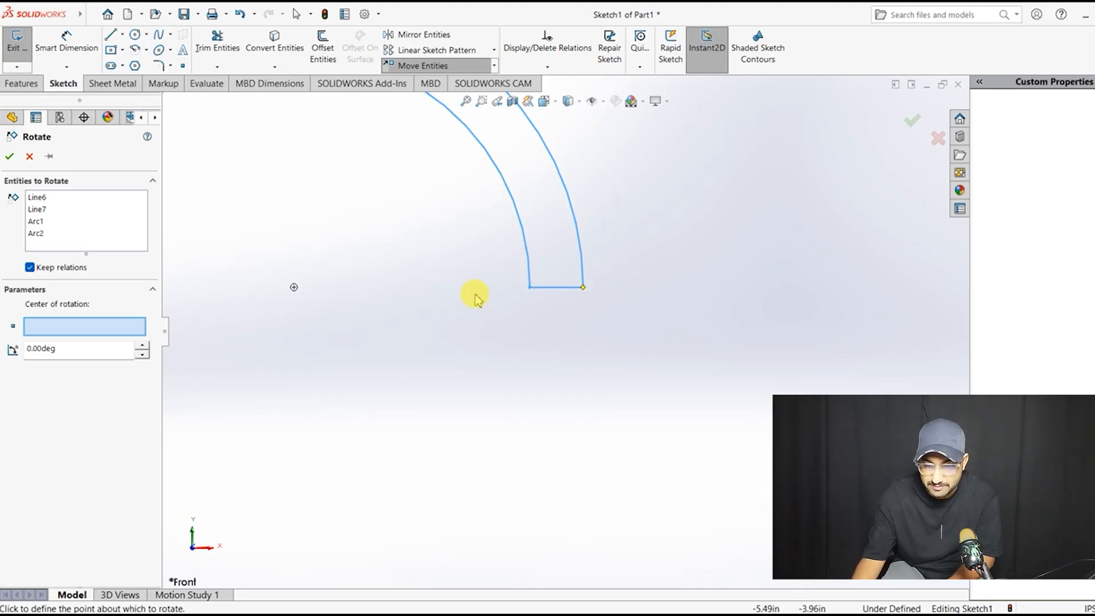
left_click(583, 288)
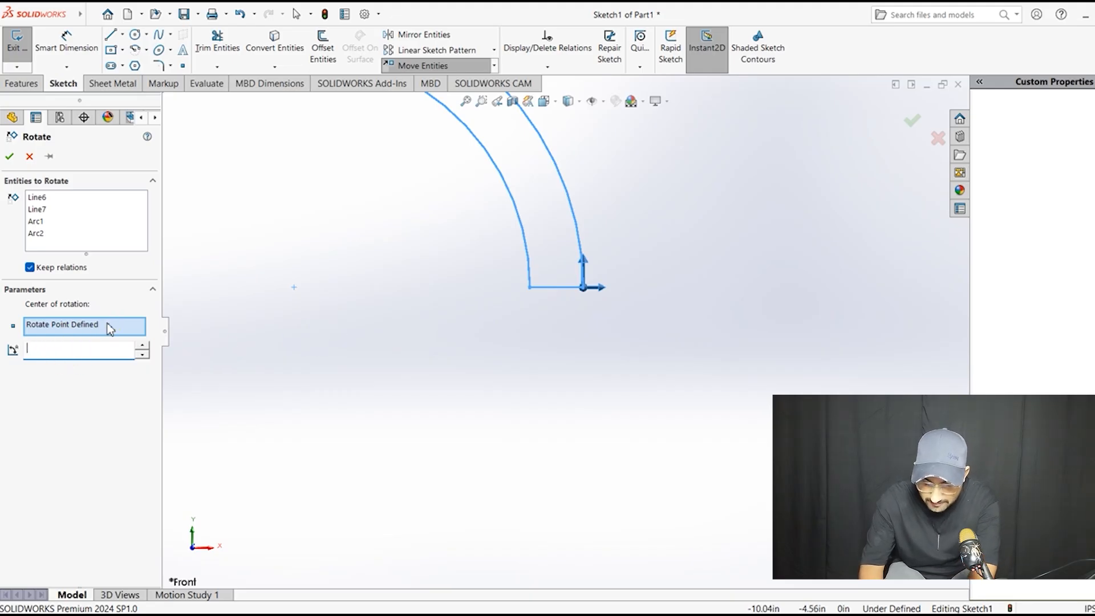
Step: Set the half-ring's rotation angle to 90 degrees and inspect the rotated preview beside the cylinder and star
key("Return")
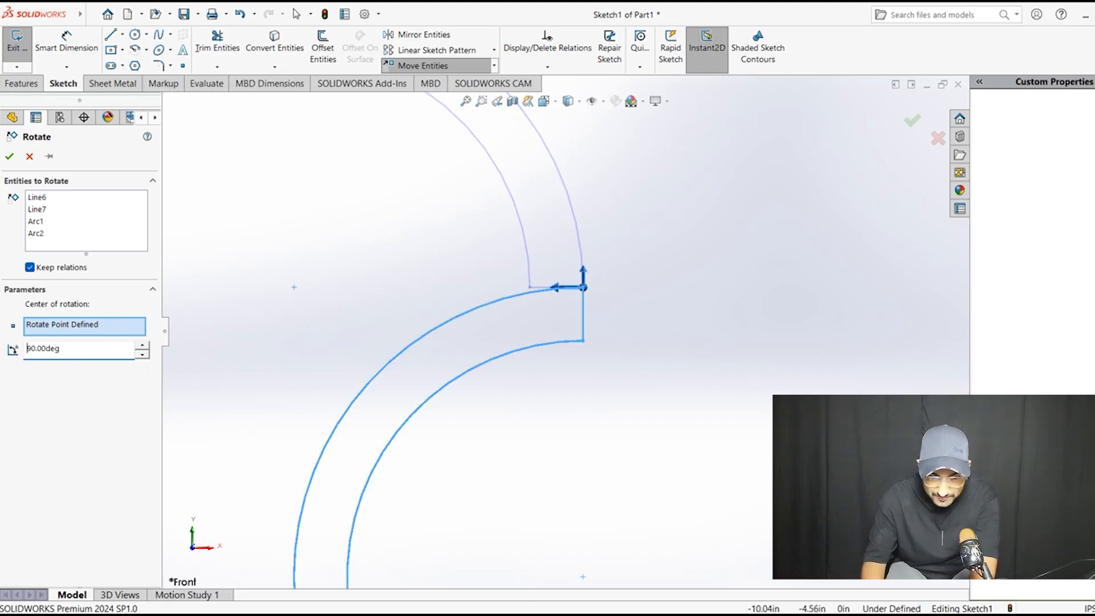
scroll(565, 334, "up", 10)
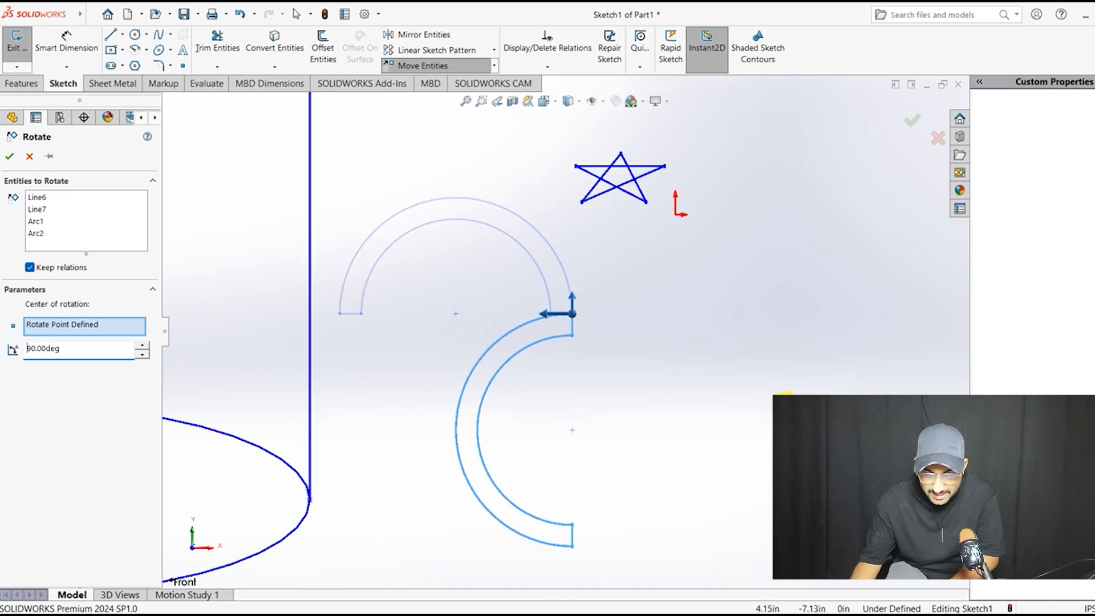
scroll(645, 417, "down", 3)
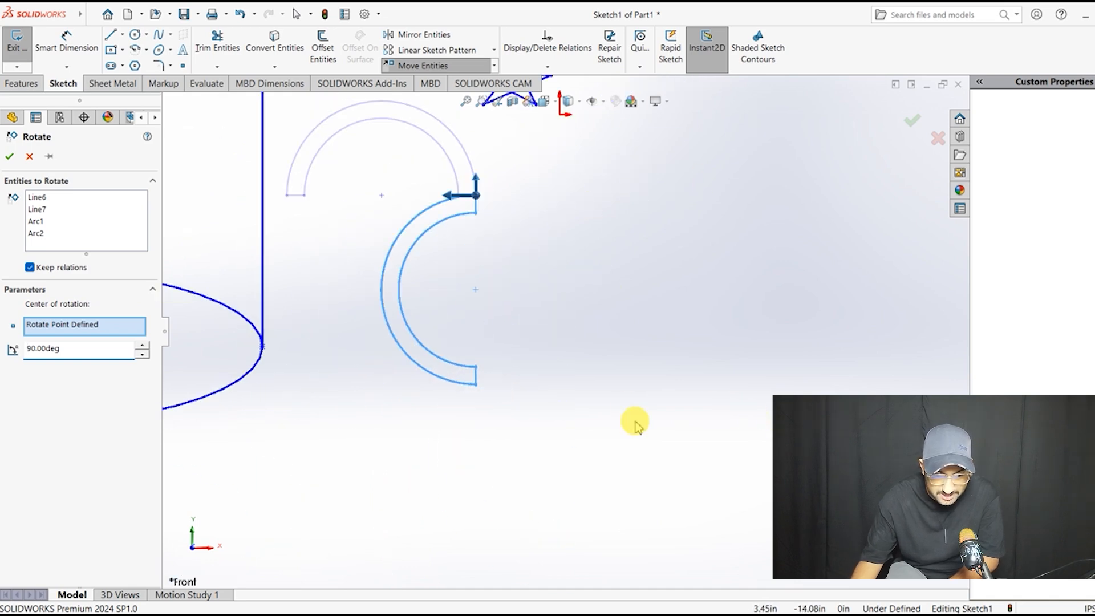
scroll(638, 421, "up", 1)
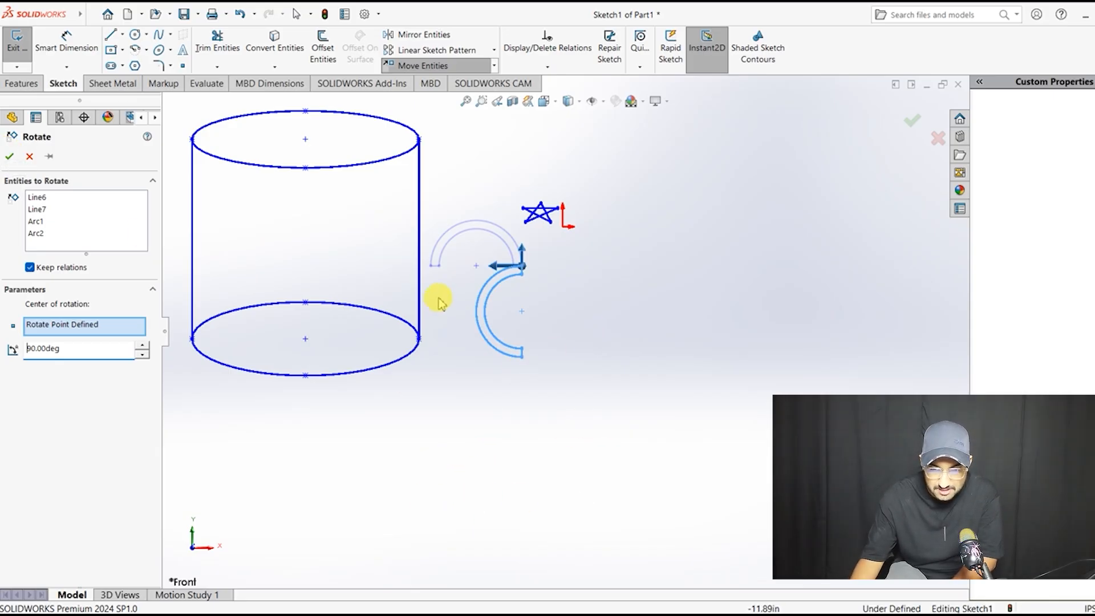
scroll(436, 294, "up", 2)
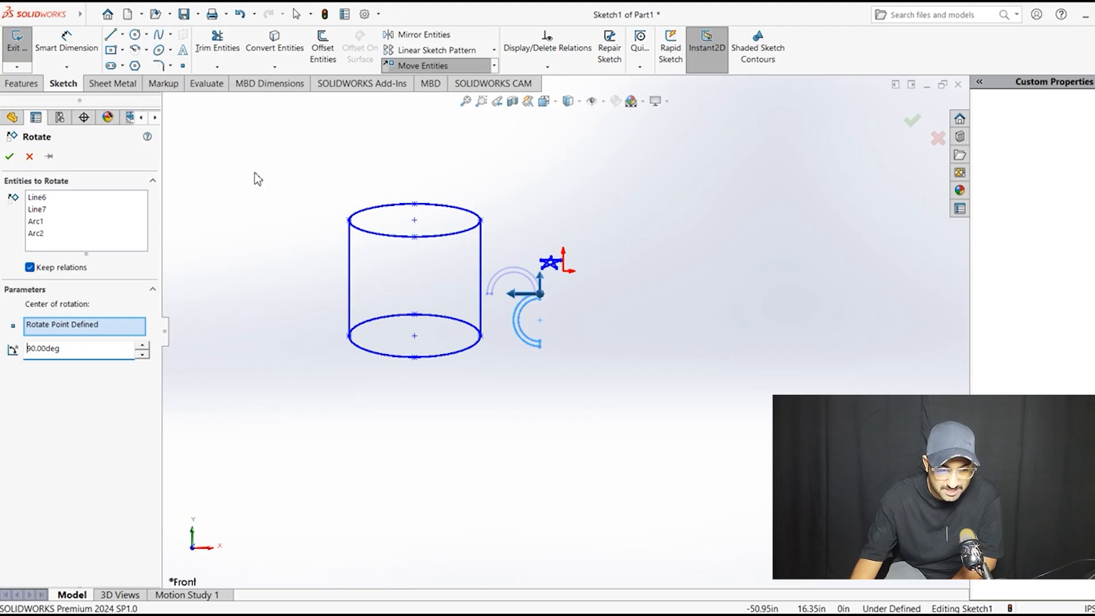
Step: Switch from rotating to a Scale Entities operation on the half-ring's selected arcs and end lines
left_click(494, 67)
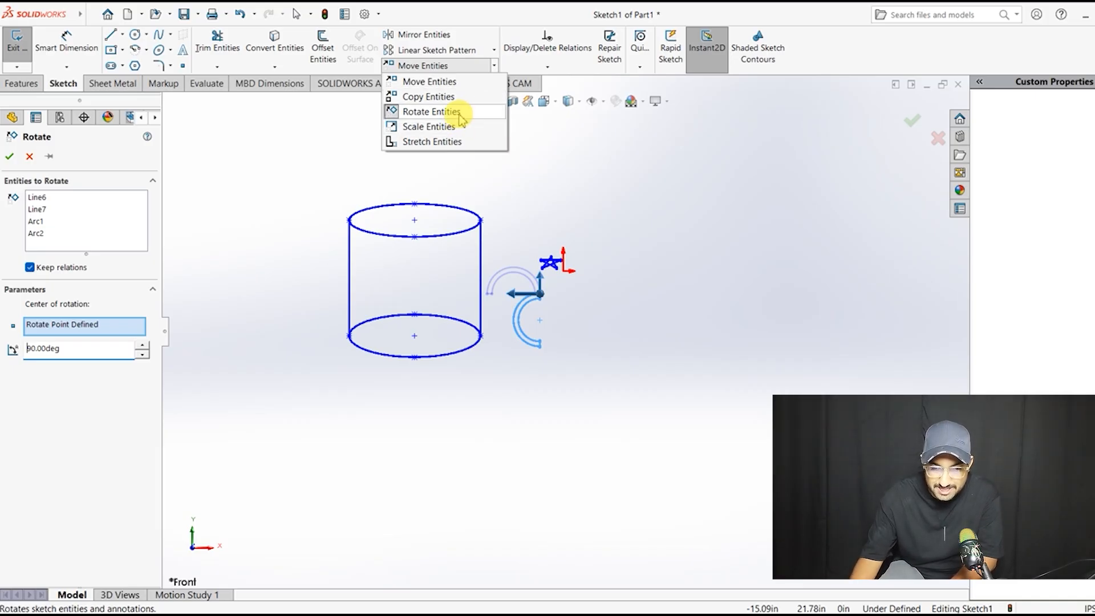
left_click(475, 130)
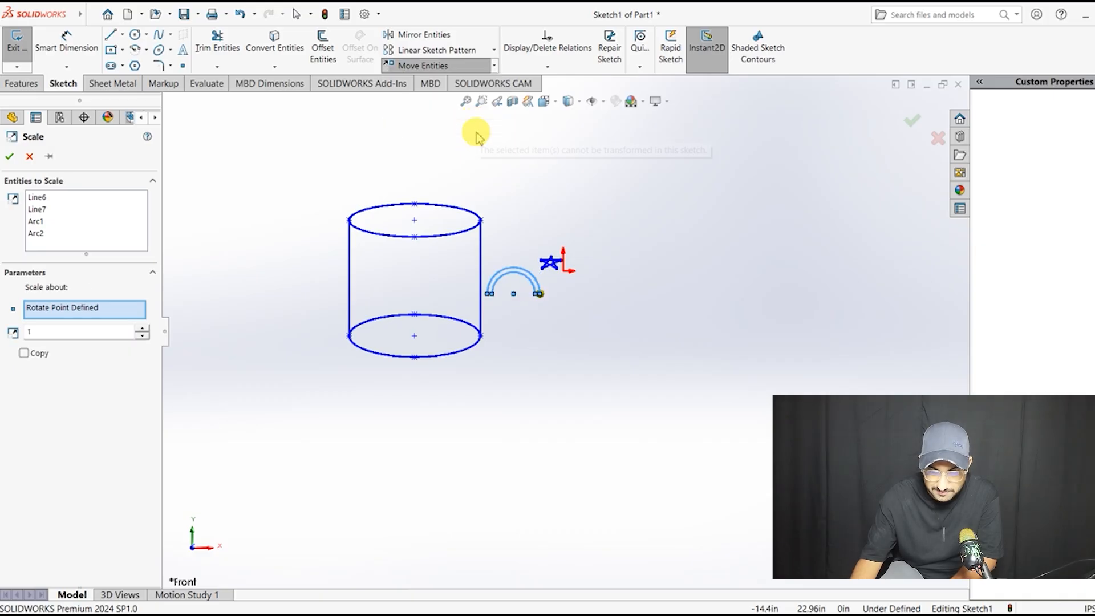
left_click(517, 280)
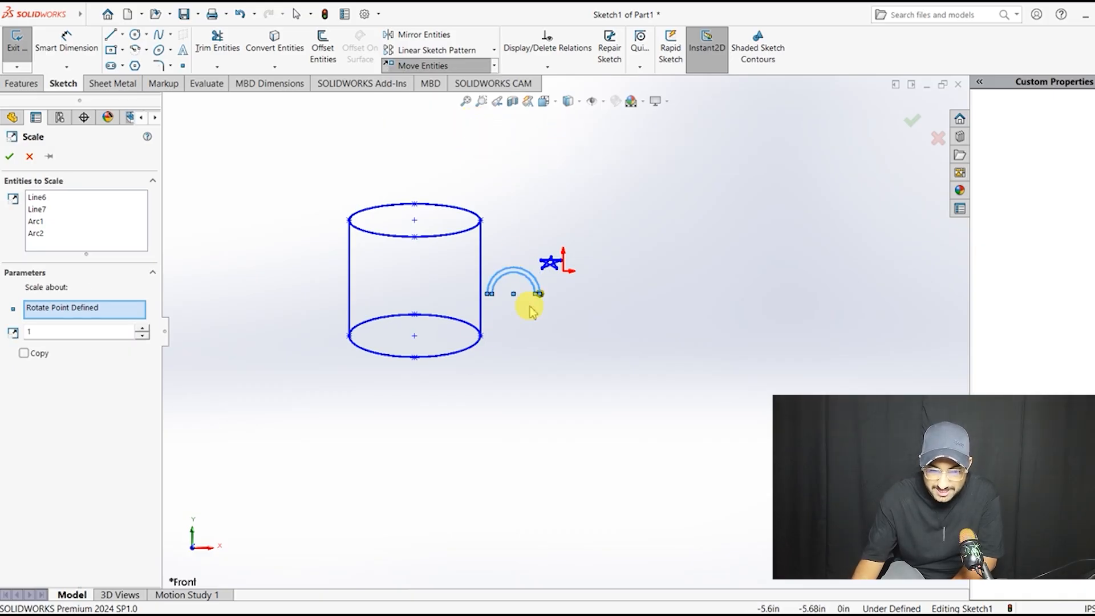
scroll(529, 306, "down", 3)
scroll(535, 304, "up", 2)
scroll(535, 302, "up", 3)
scroll(537, 301, "down", 2)
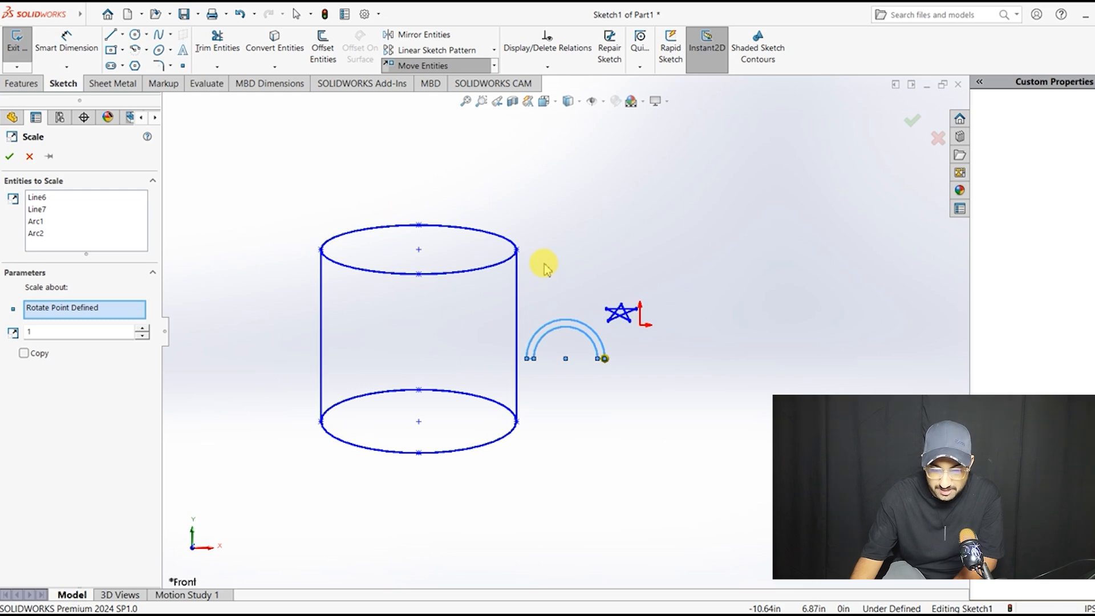
scroll(588, 323, "up", 4)
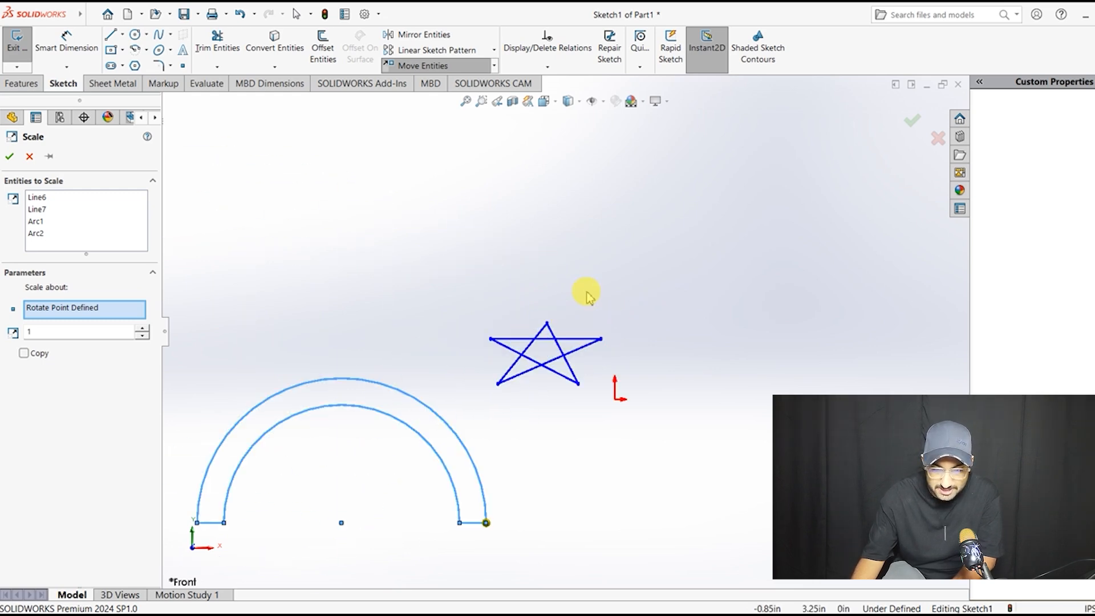
scroll(612, 391, "up", 5)
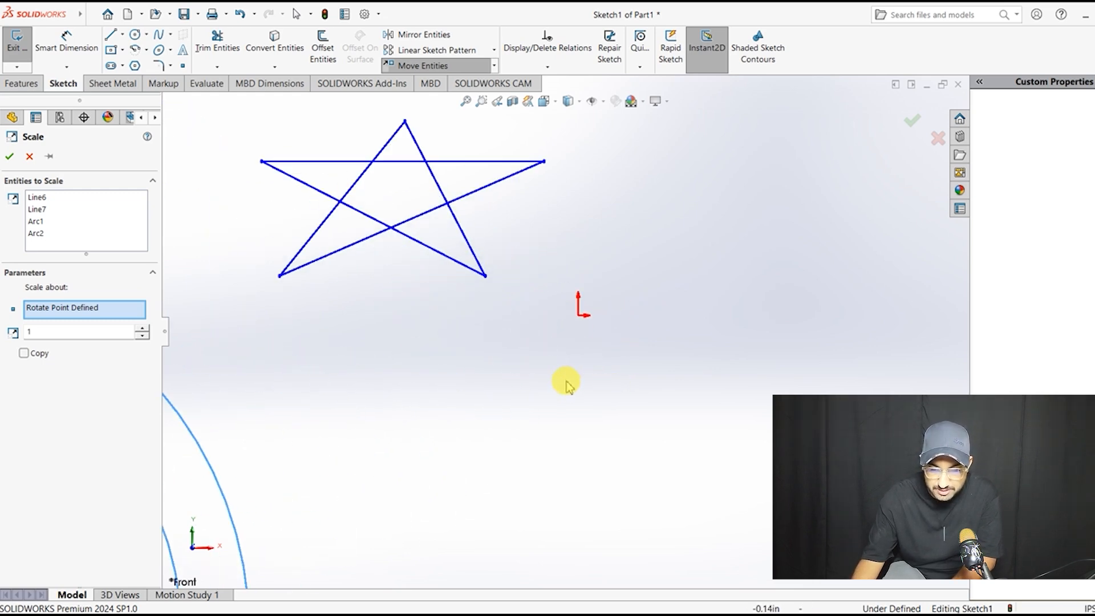
scroll(510, 320, "down", 2)
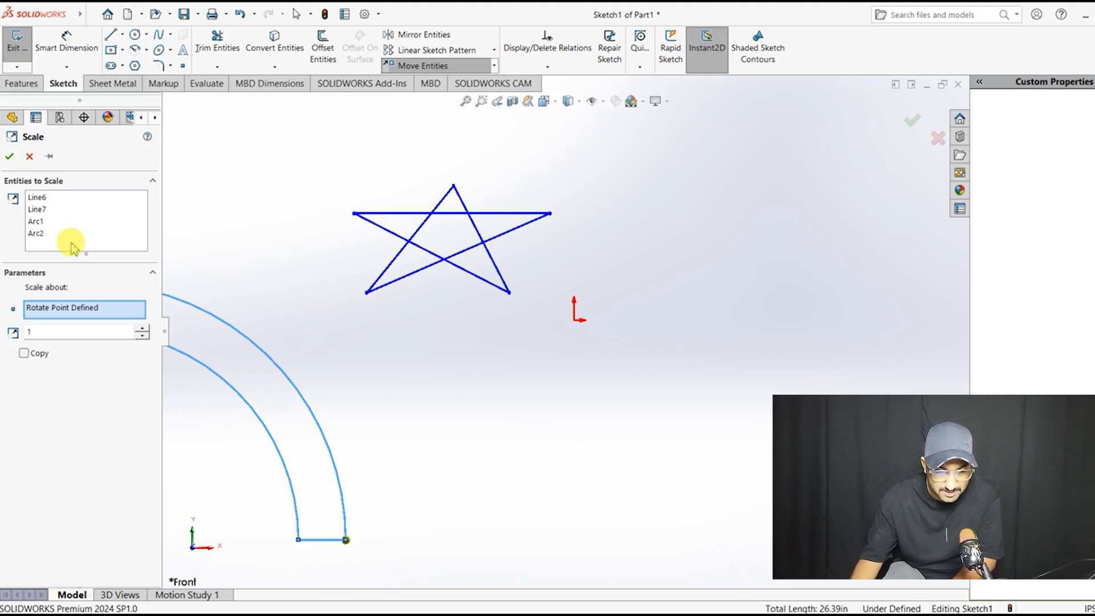
Step: Remove the half-ring's two arcs and two end lines from the entities to scale
left_click(94, 234)
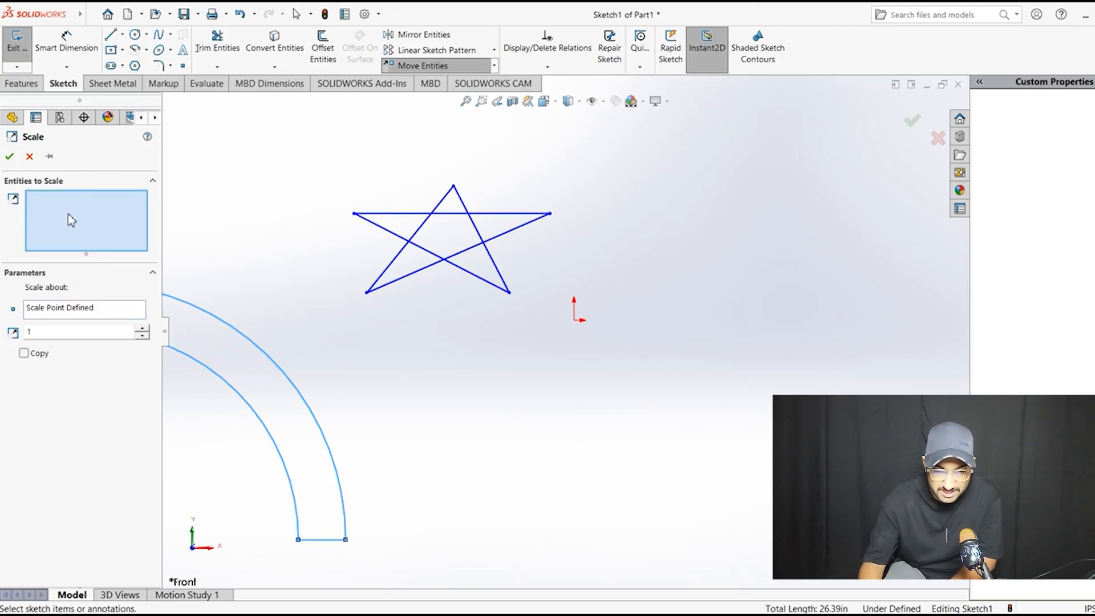
scroll(378, 508, "down", 3)
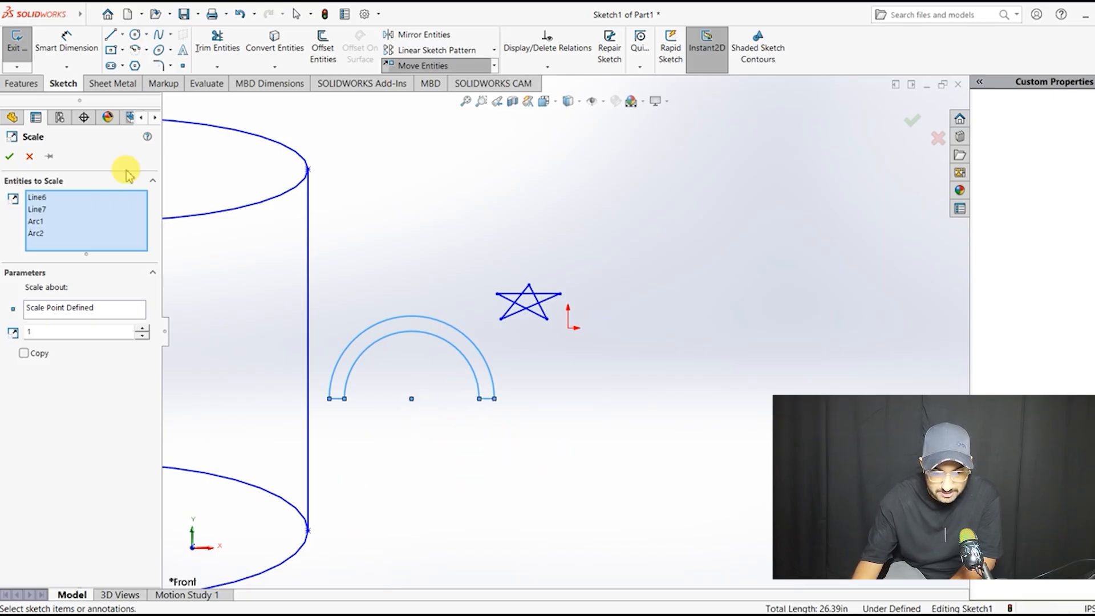
left_click(60, 224)
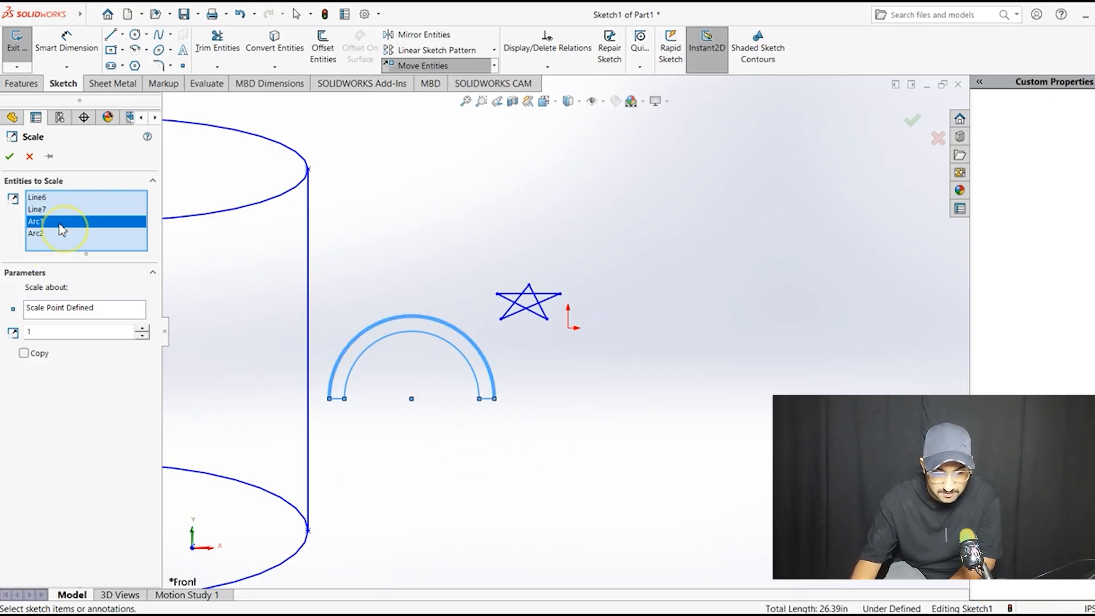
left_click(55, 234)
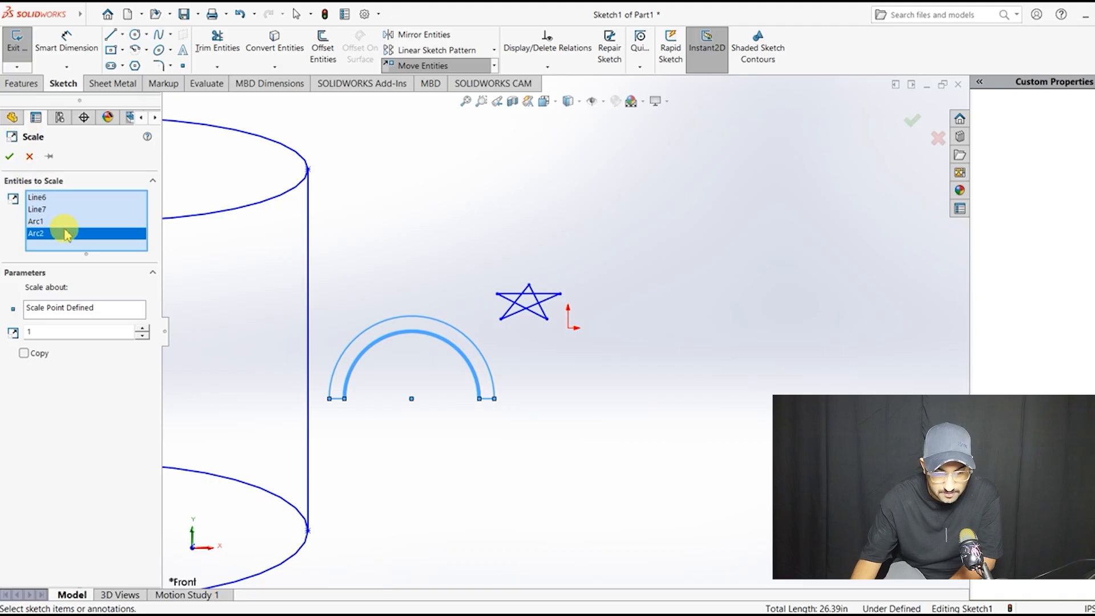
left_click(58, 199)
key("Delete")
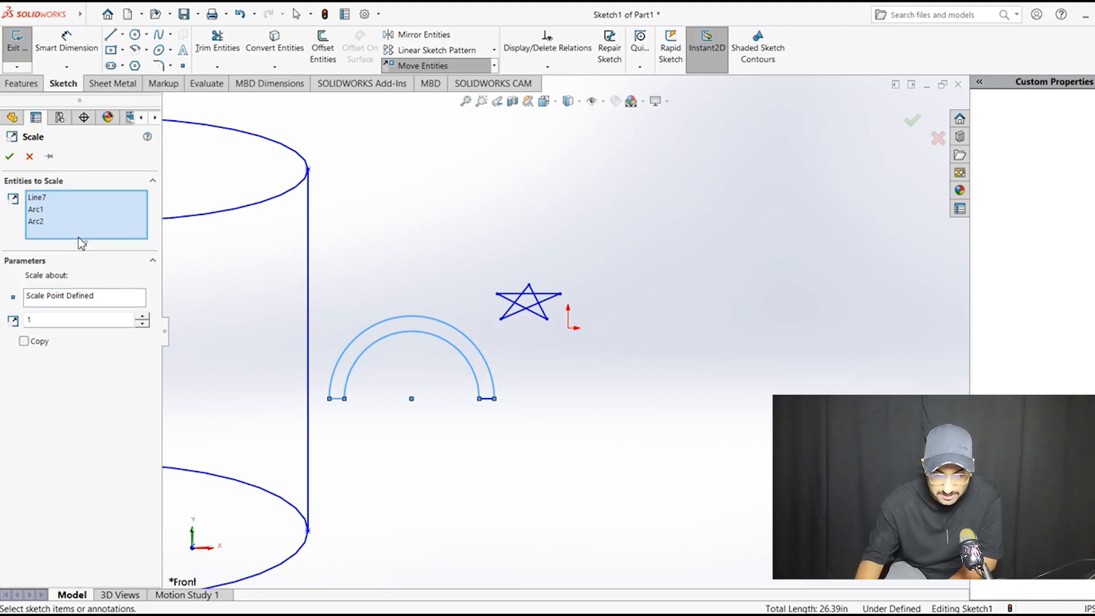
left_click(68, 210)
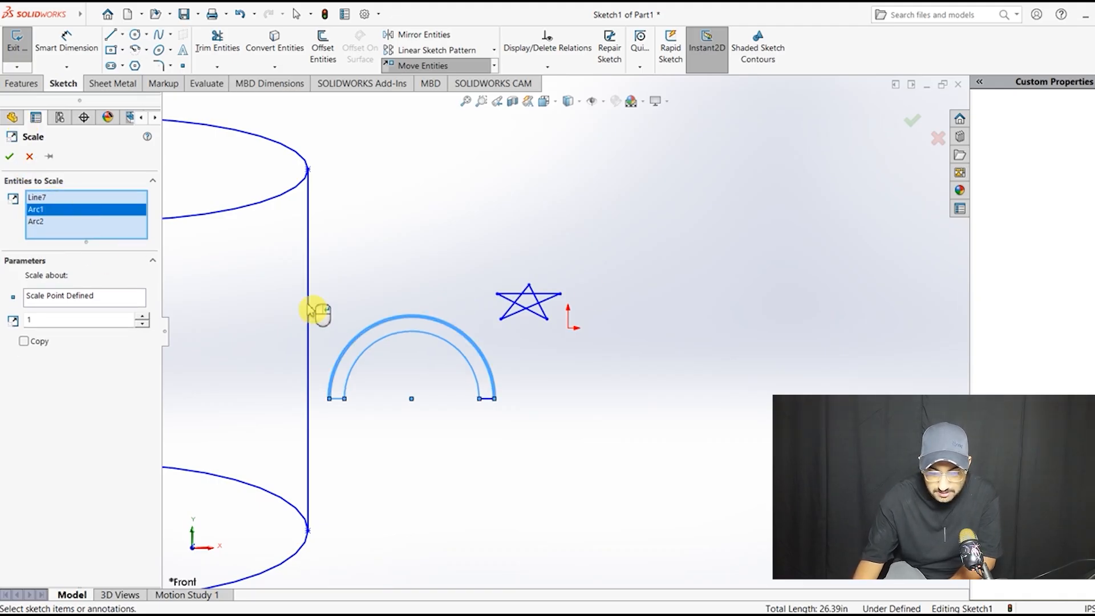
key("Delete")
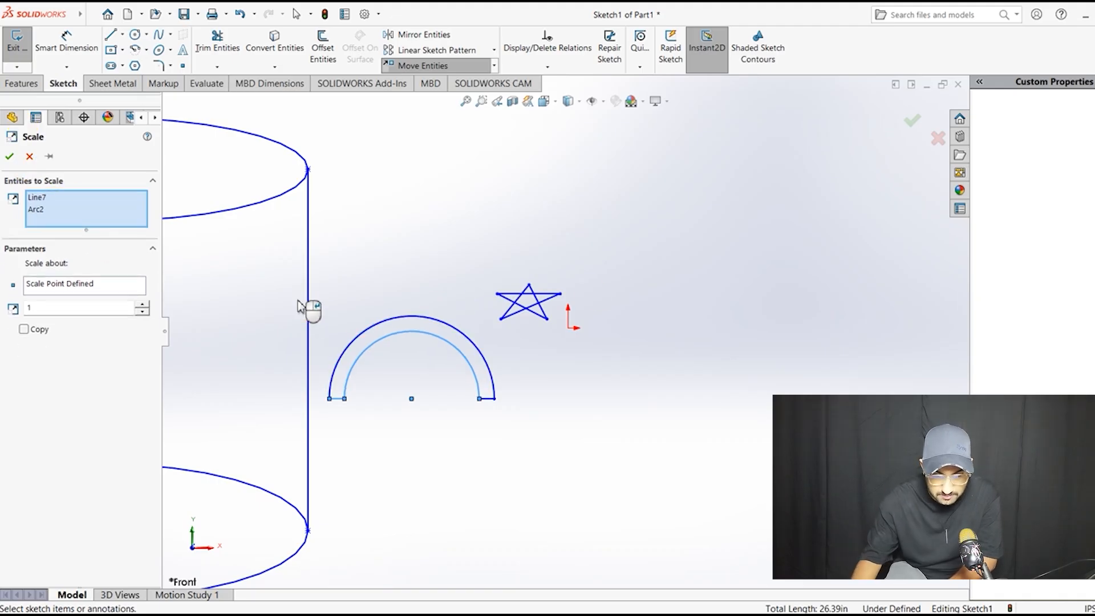
left_click(39, 198)
key("Delete")
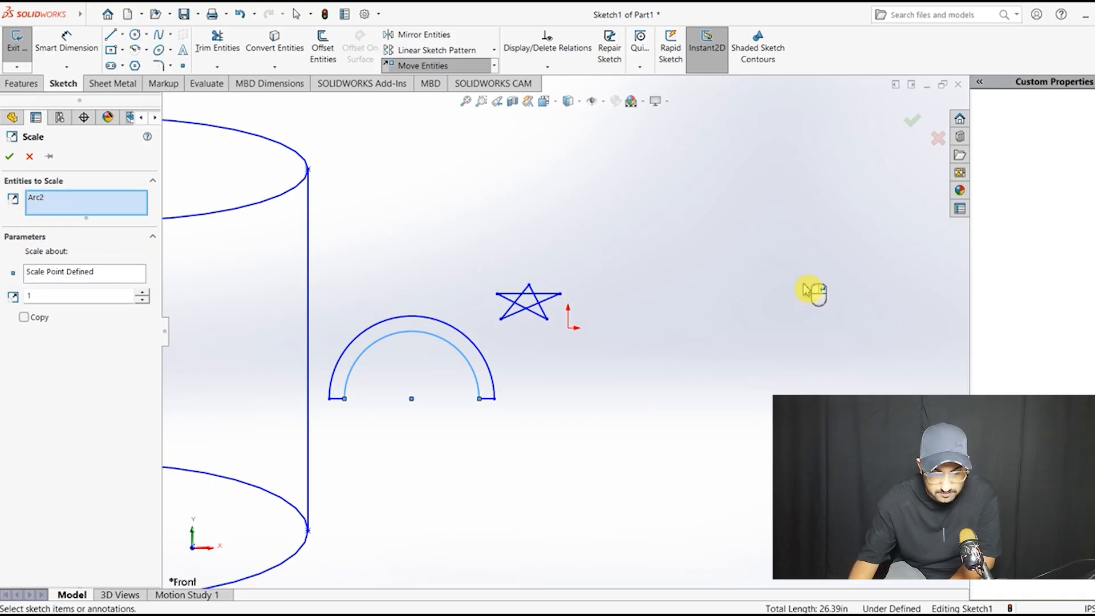
left_click(59, 197)
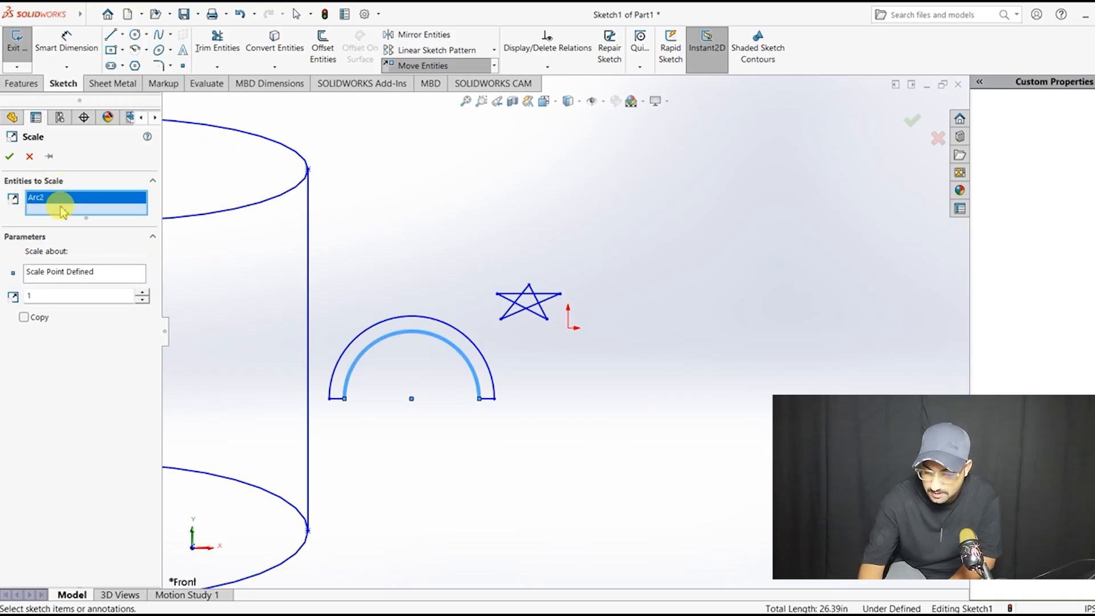
key("Delete")
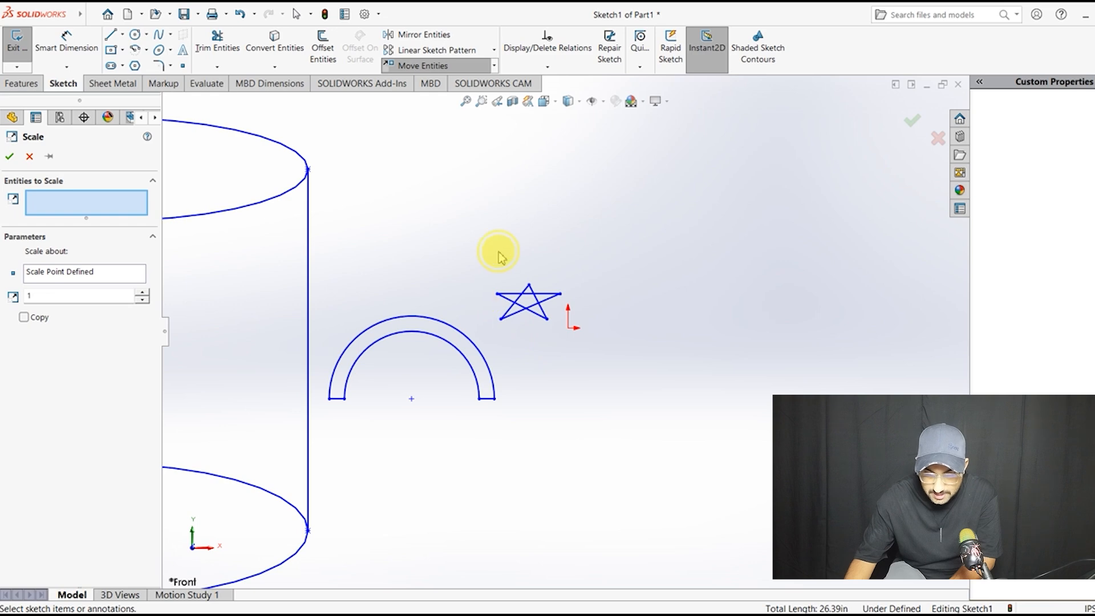
Step: Select the star's horizontal line and the two diagonals running from its side tips as the entities to scale
left_click_drag(498, 253, 491, 274)
scroll(532, 308, "down", 7)
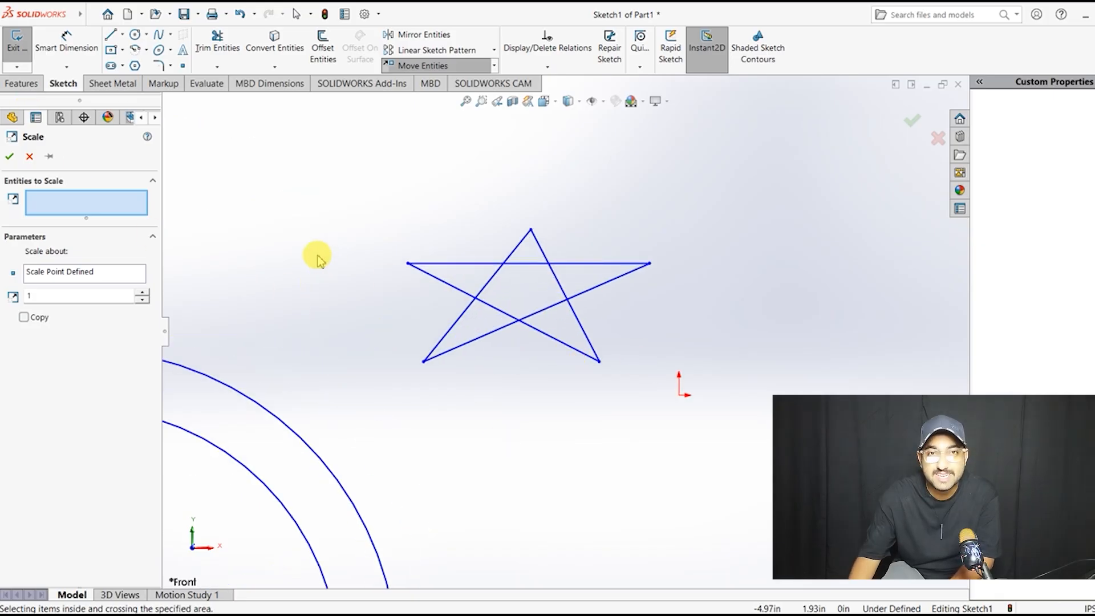
left_click_drag(456, 299, 450, 297)
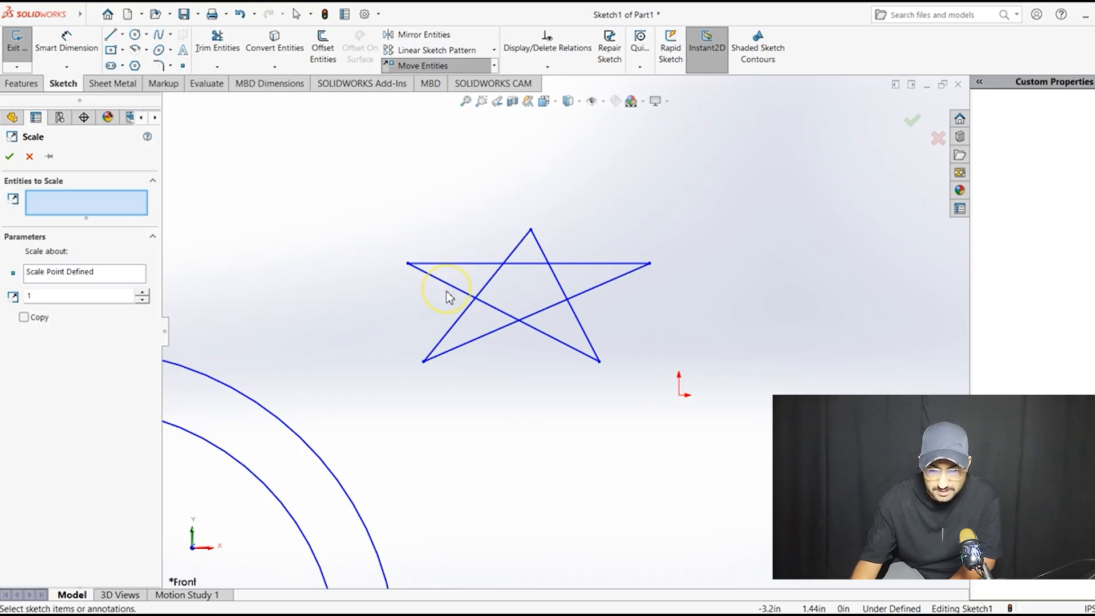
left_click(605, 285)
left_click(612, 264)
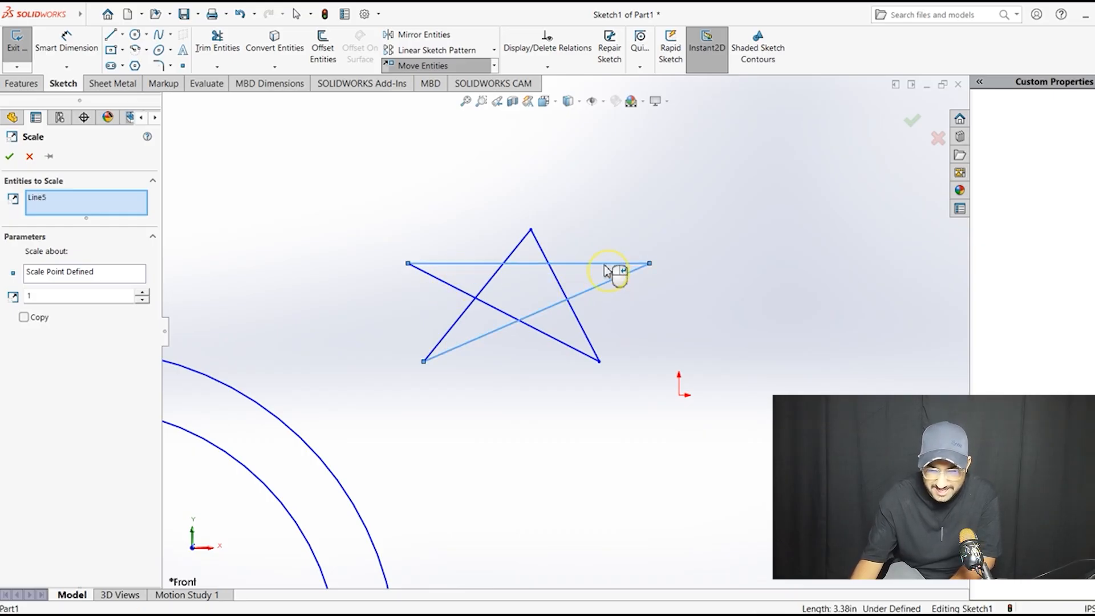
left_click(461, 292)
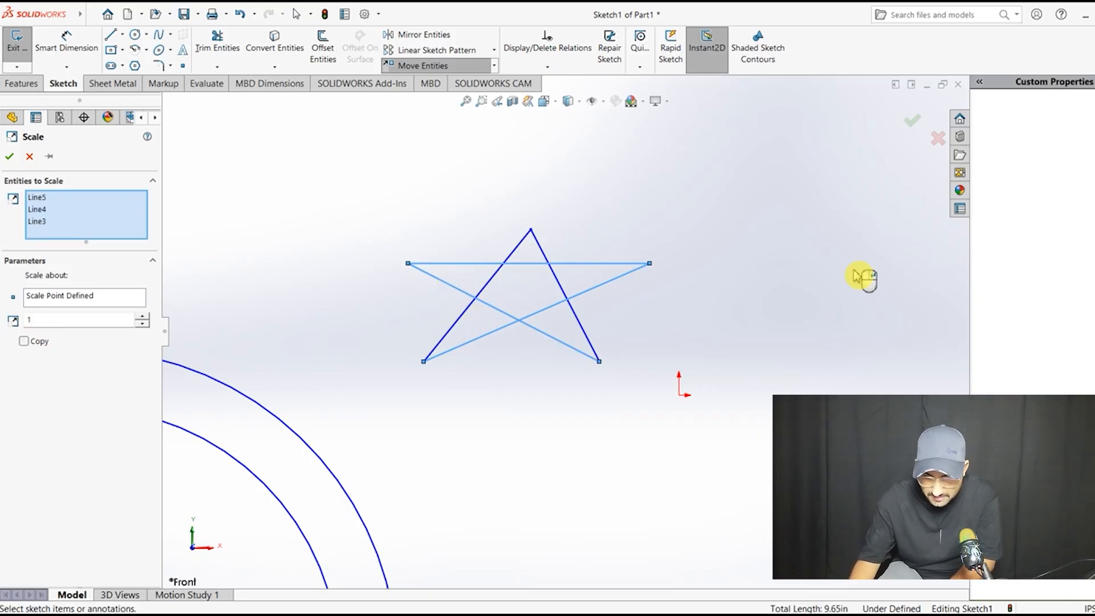
Step: Add the star's right tip to the entities to scale and define that tip as the scale point
left_click(650, 264)
left_click_drag(650, 263, 684, 252)
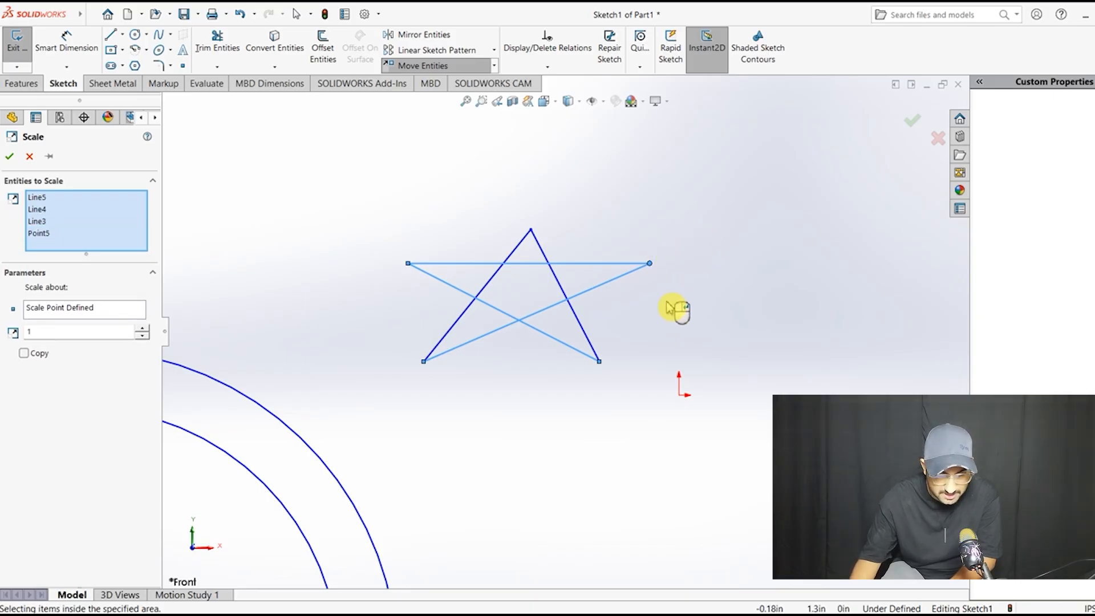
left_click(113, 308)
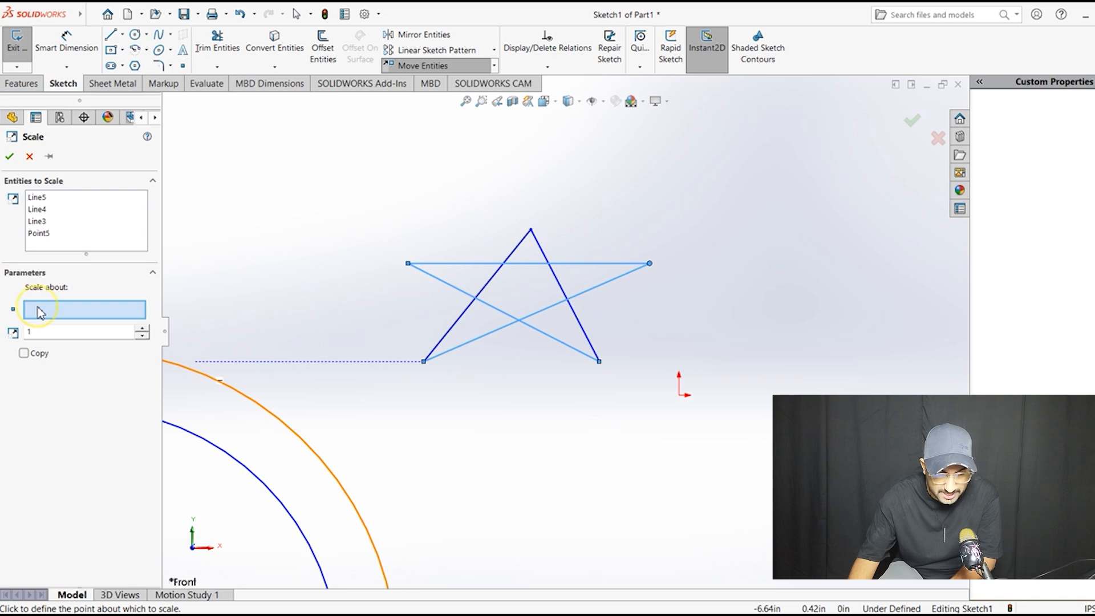
left_click(650, 264)
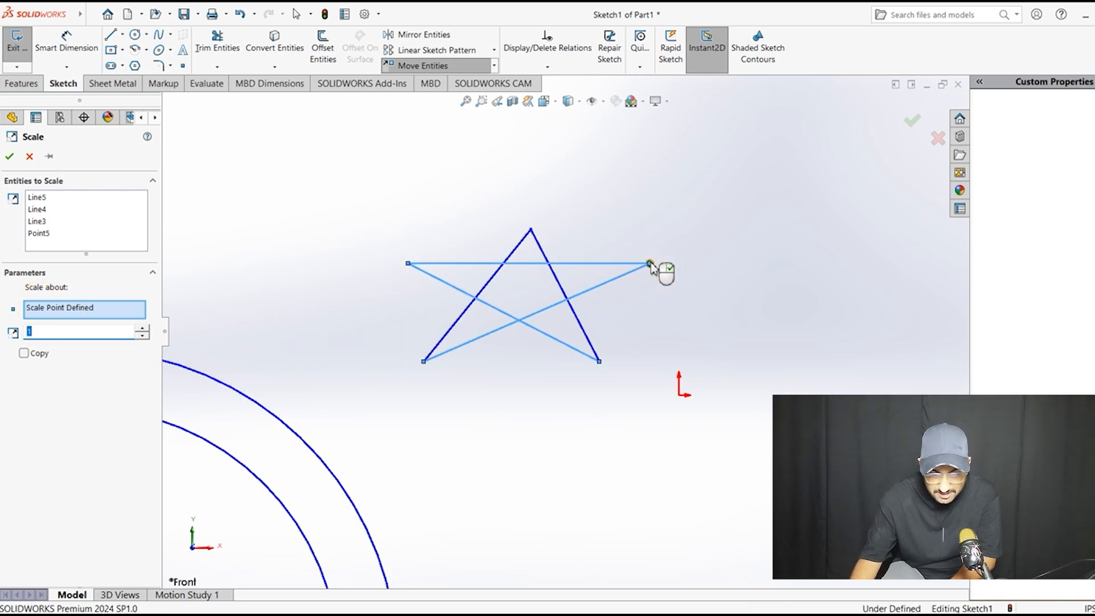
Step: Try enlarging the three selected star lines with a scale factor of 1.7
left_click(142, 330)
left_click(142, 329)
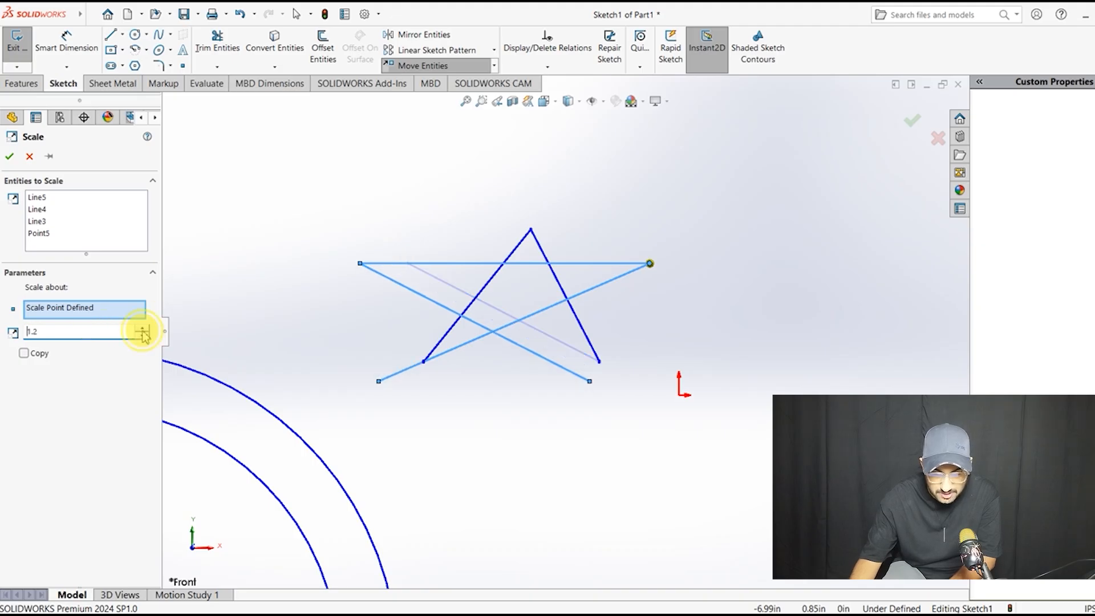
left_click(142, 330)
left_click(142, 330)
left_click(142, 330)
left_click(142, 330)
left_click(142, 330)
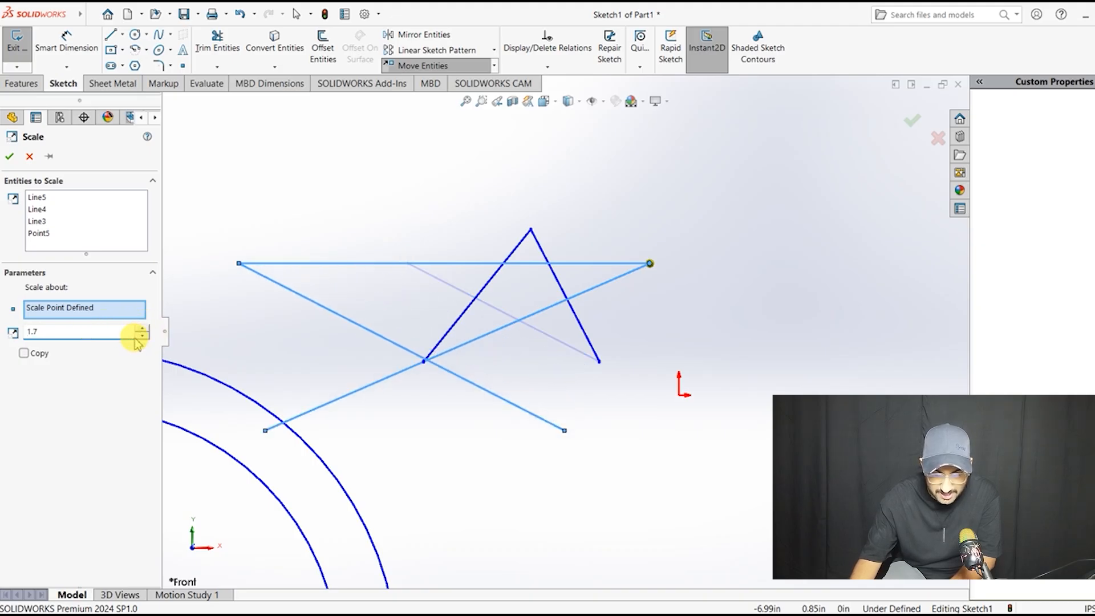
Step: Try shrinking the three selected star lines with scale factors of 0.8 and below
left_click(142, 337)
left_click(142, 337)
left_click(142, 337)
left_click(141, 336)
left_click(142, 336)
left_click(142, 336)
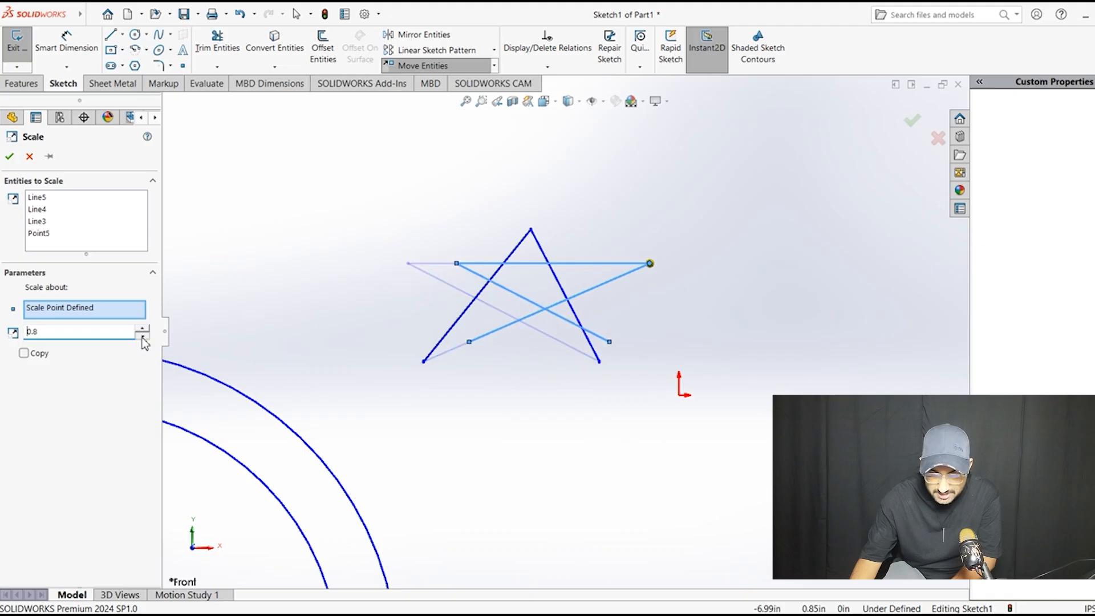
left_click(142, 336)
left_click(142, 336)
Step: Set the scale factor to 1.6, keep the original star lines by making one copy, and apply the scaling
left_click_drag(142, 330, 142, 330)
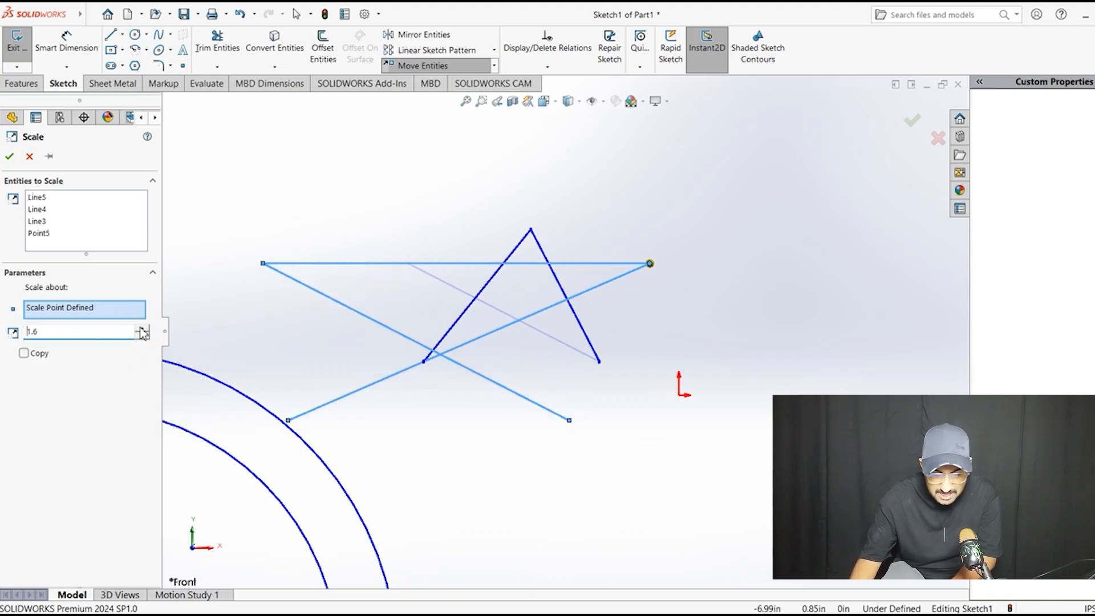
scroll(559, 439, "up", 4)
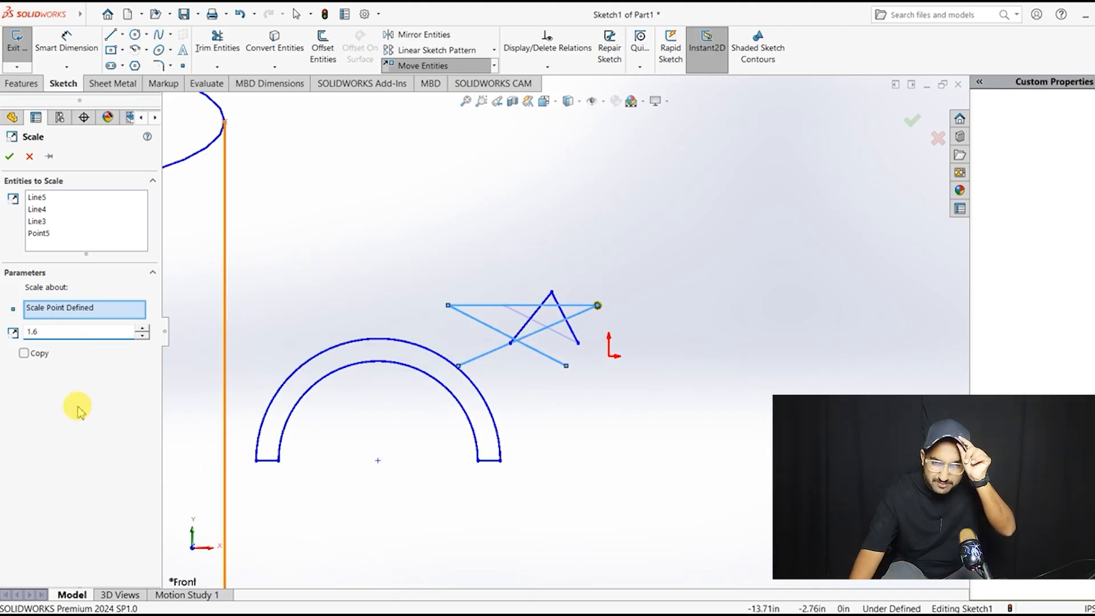
left_click(23, 353)
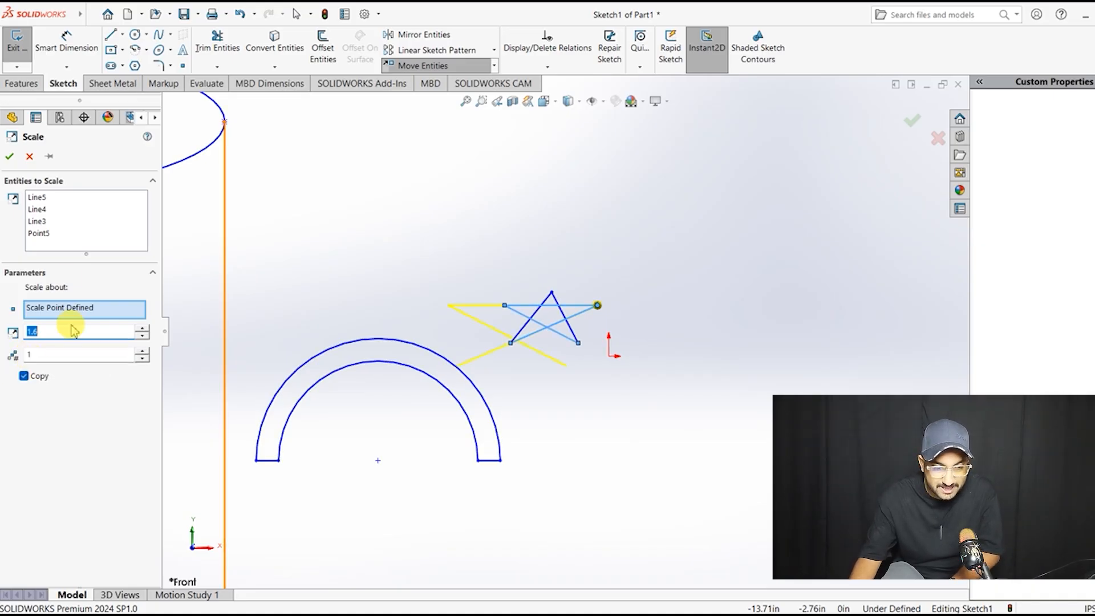
left_click(10, 156)
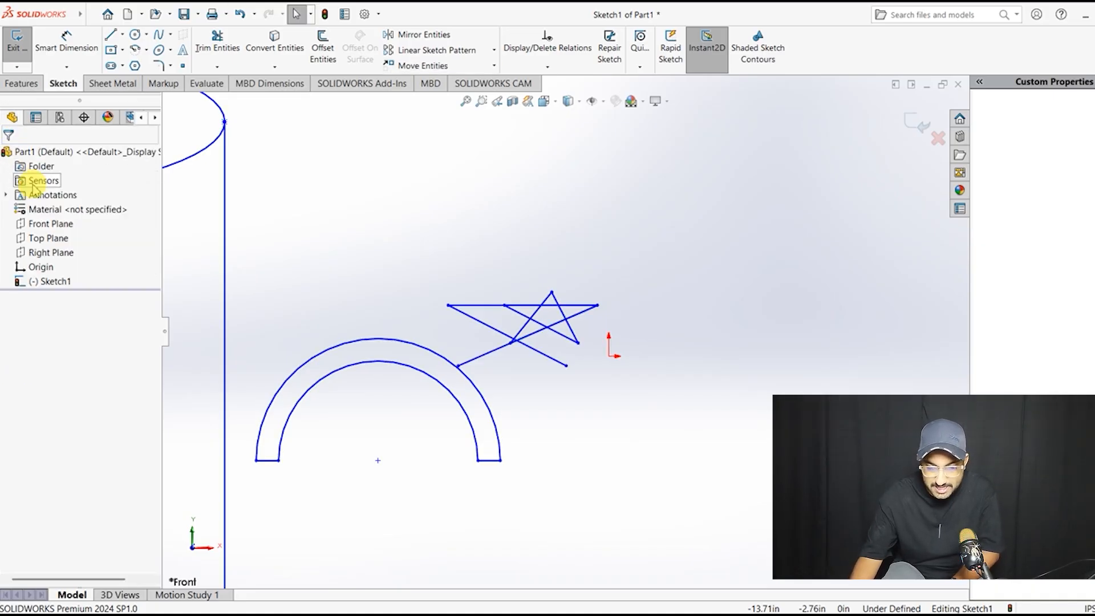
Step: Examine the scaled star lines against the original star, and compare the result with the half-ring and cylinder
scroll(619, 251, "down", 3)
scroll(485, 410, "up", 1)
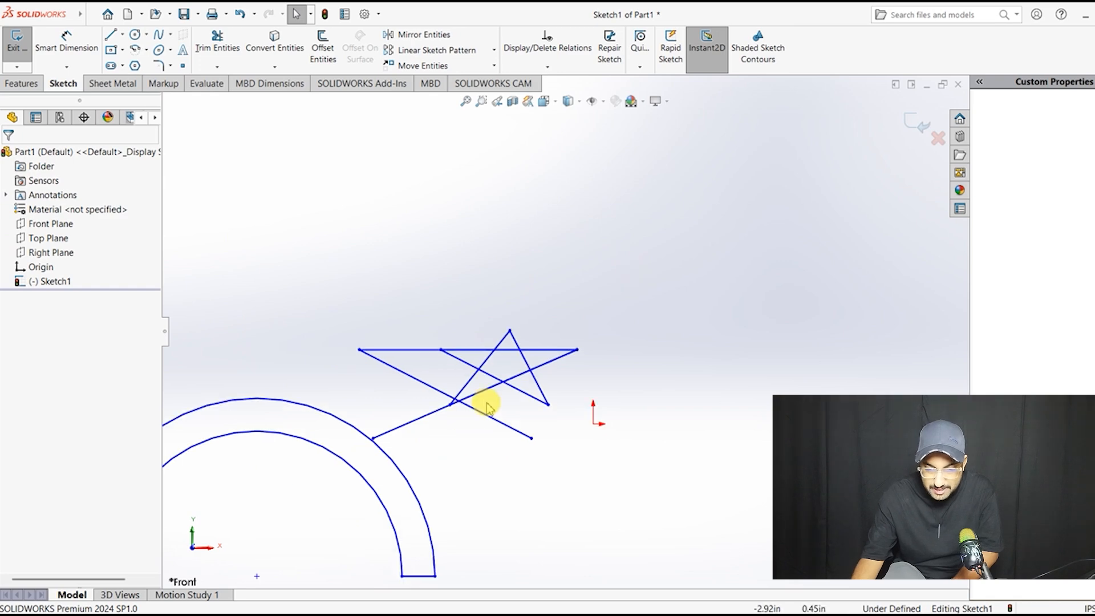
scroll(513, 412, "down", 3)
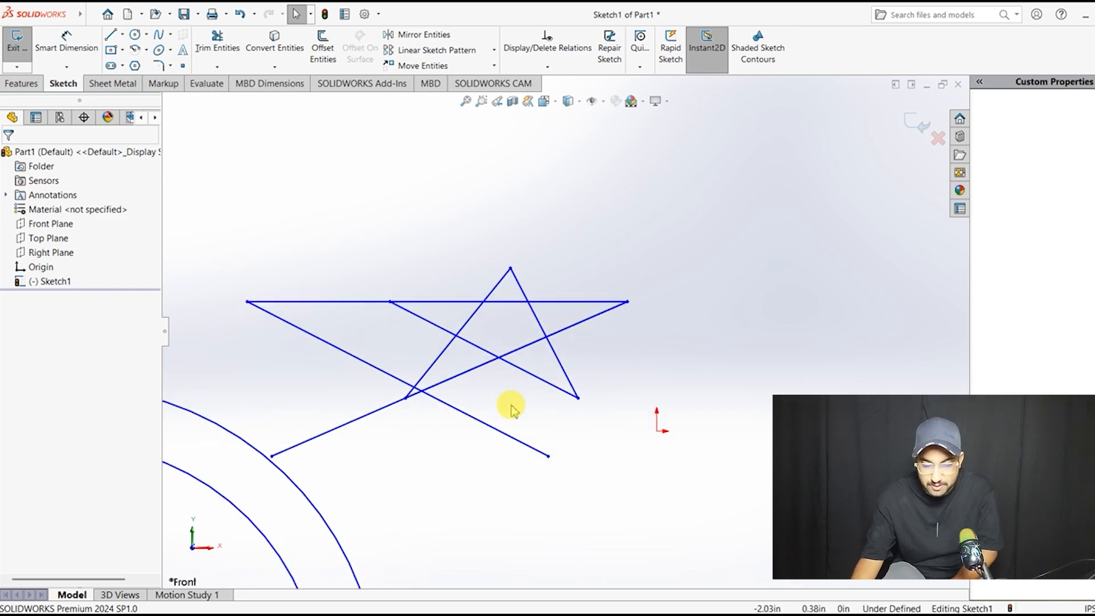
left_click(461, 348)
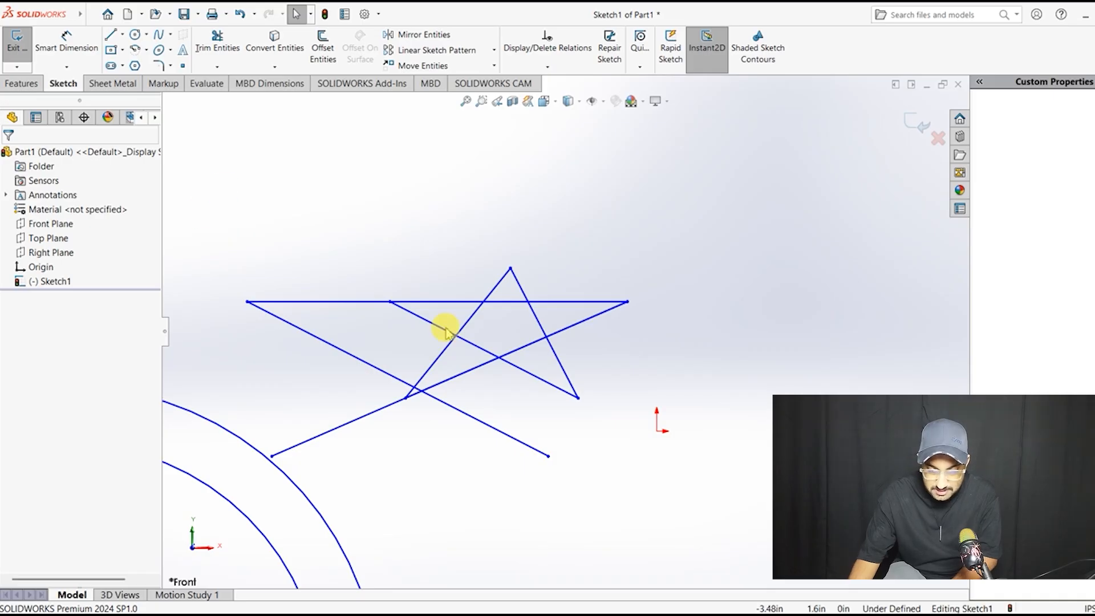
scroll(447, 325, "up", 5)
scroll(353, 371, "up", 3)
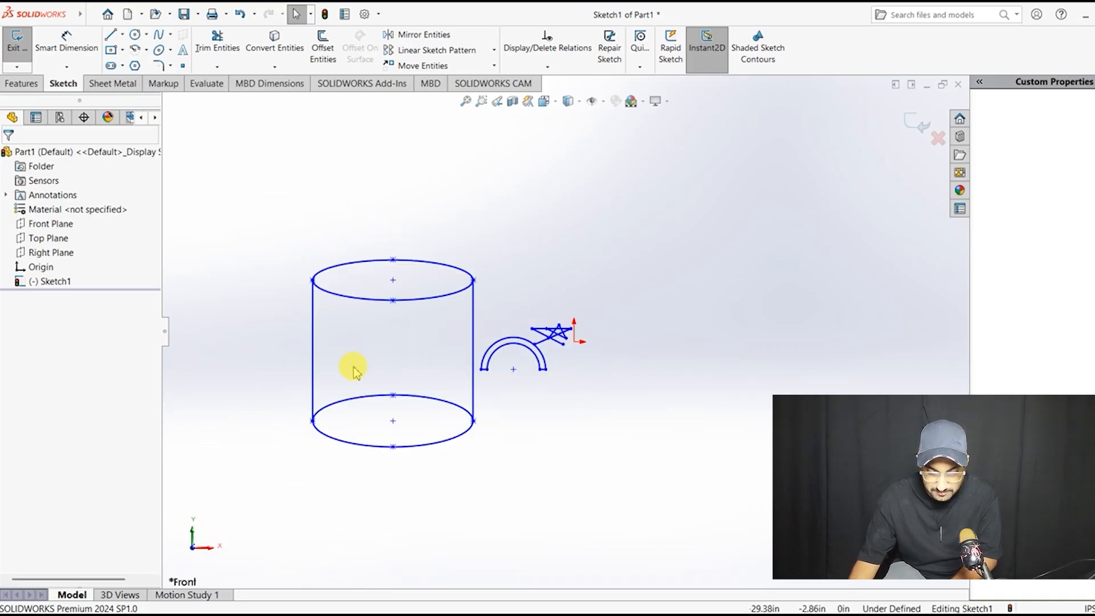
scroll(440, 273, "down", 3)
scroll(385, 382, "down", 2)
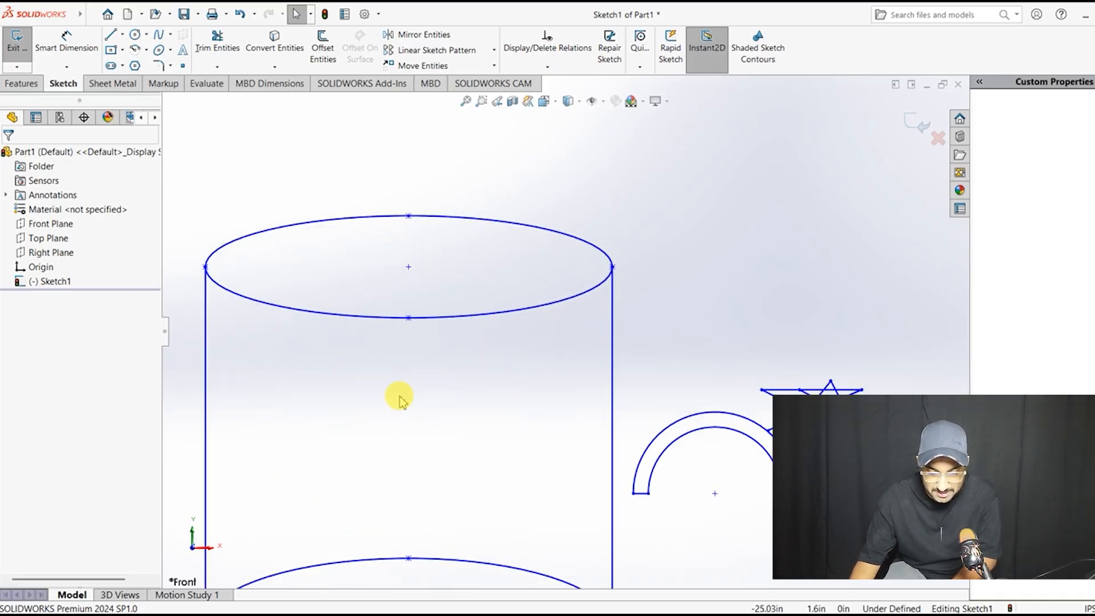
scroll(325, 308, "up", 3)
scroll(348, 317, "up", 1)
scroll(572, 335, "down", 1)
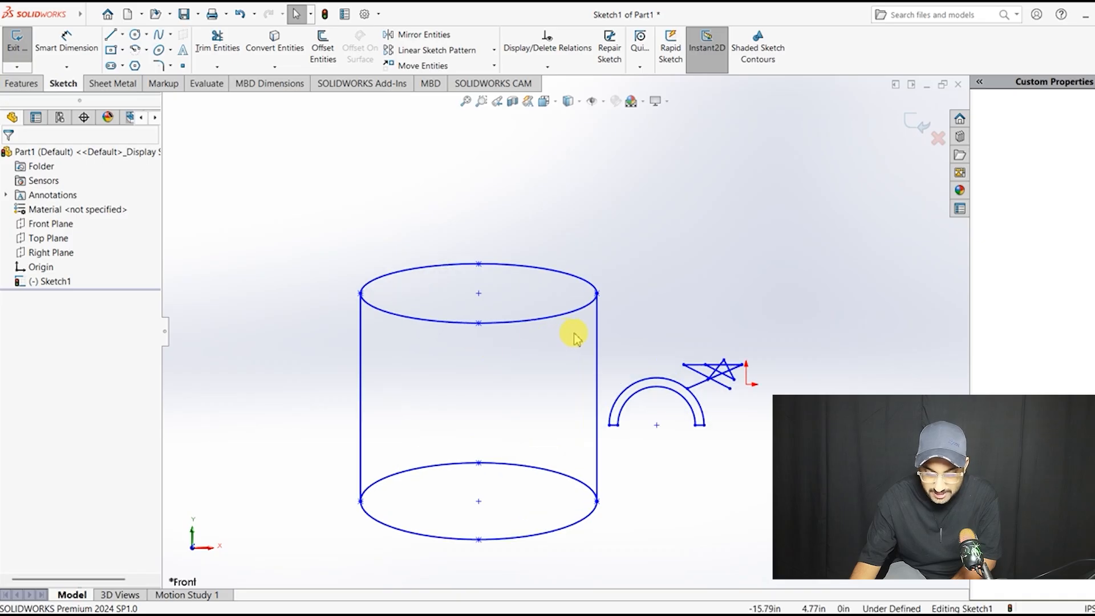
scroll(609, 355, "down", 2)
scroll(644, 352, "up", 1)
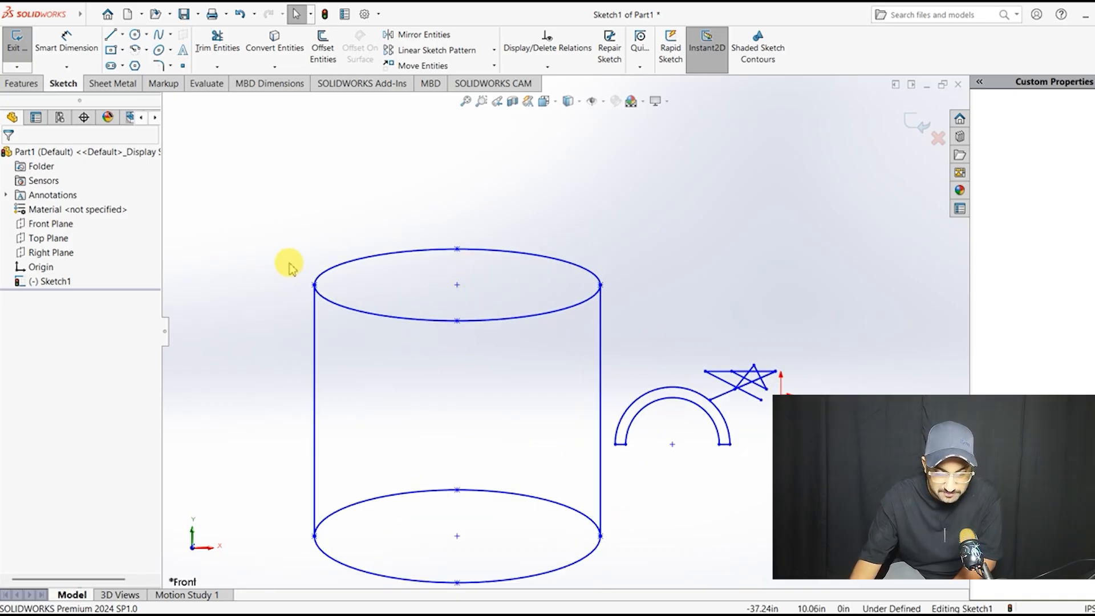
Step: Start Scale Entities on the cylinder's top ellipse, using the ellipse's centre point as the scale point
left_click(494, 66)
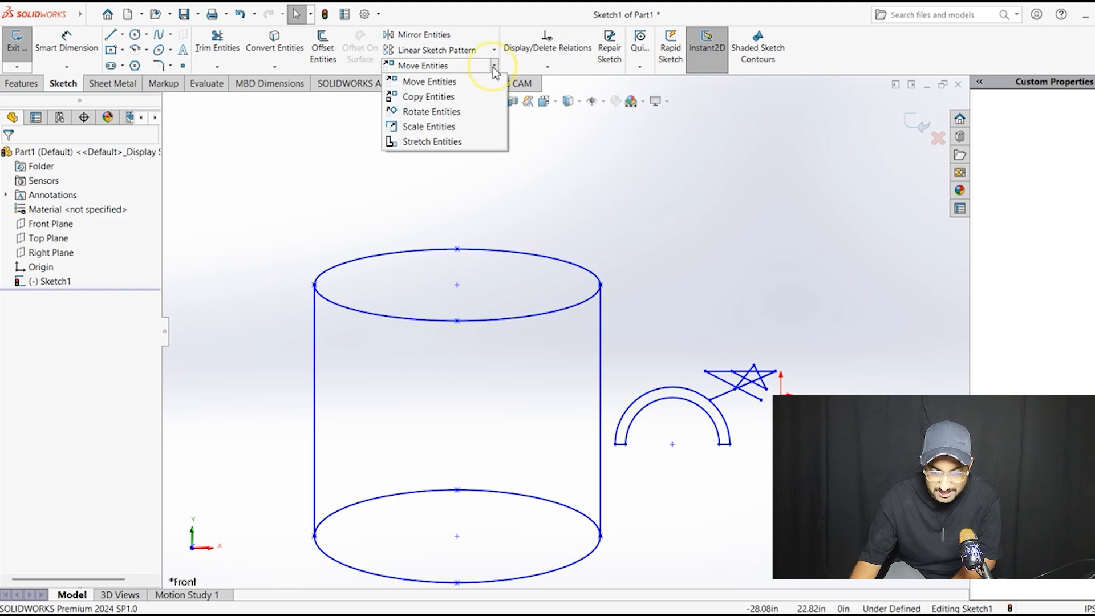
left_click(477, 126)
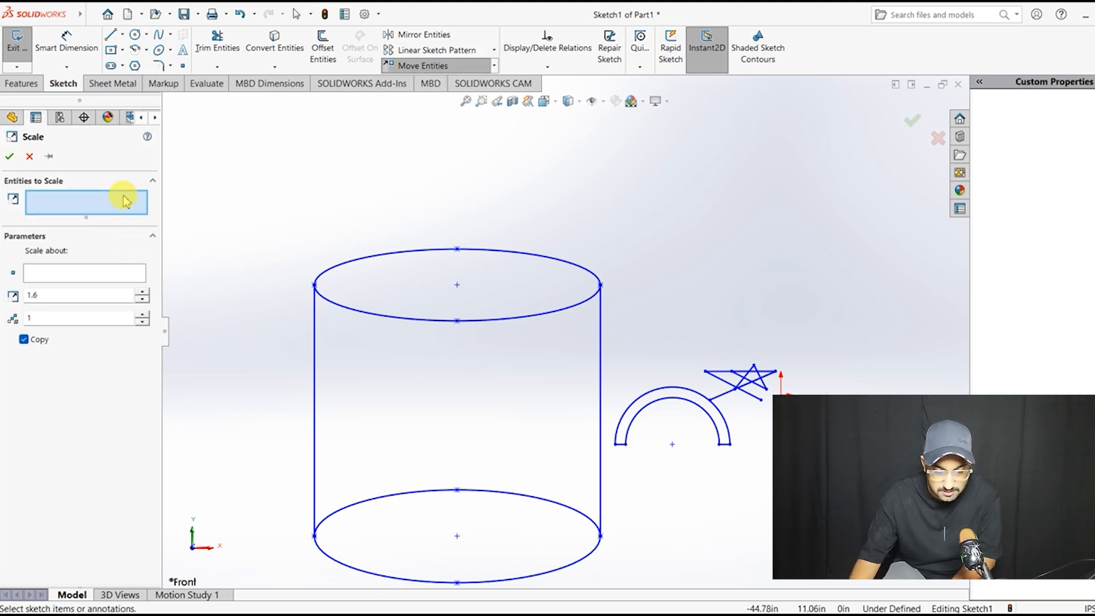
left_click(407, 323)
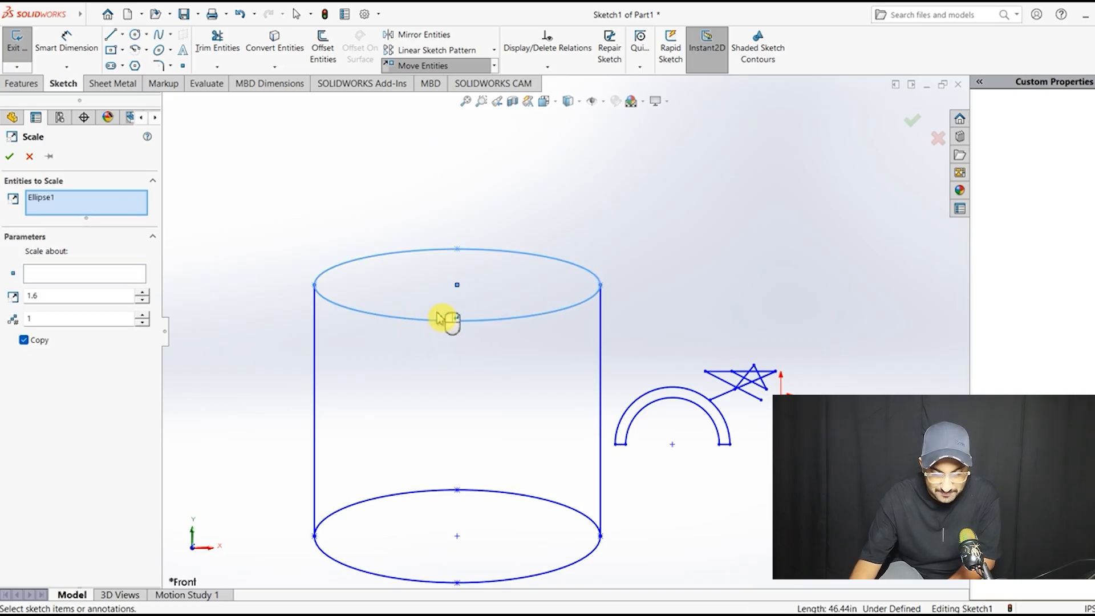
left_click(82, 275)
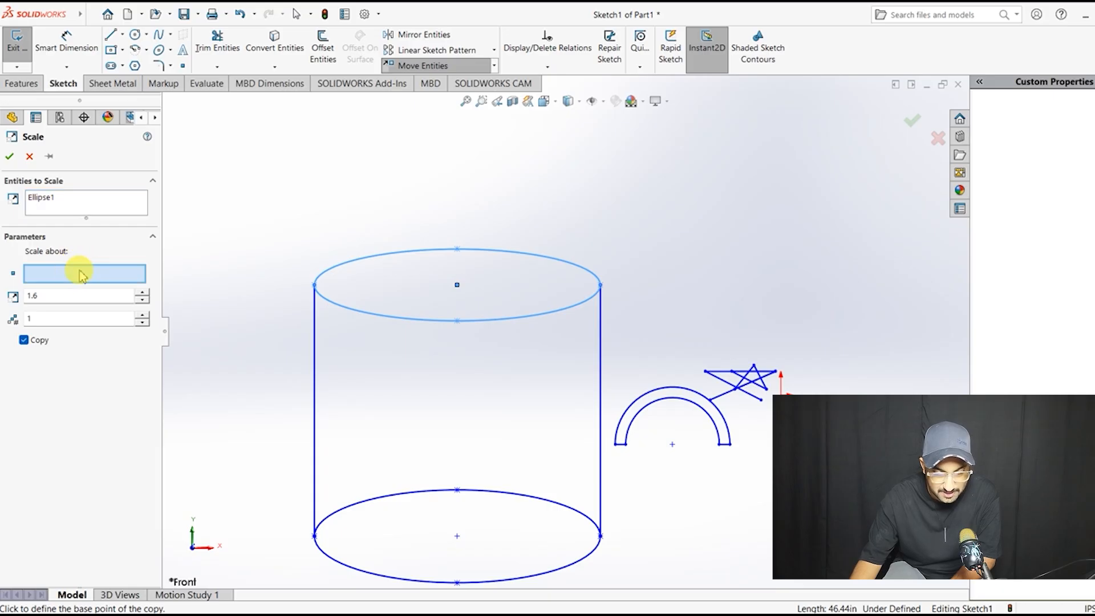
left_click(458, 285)
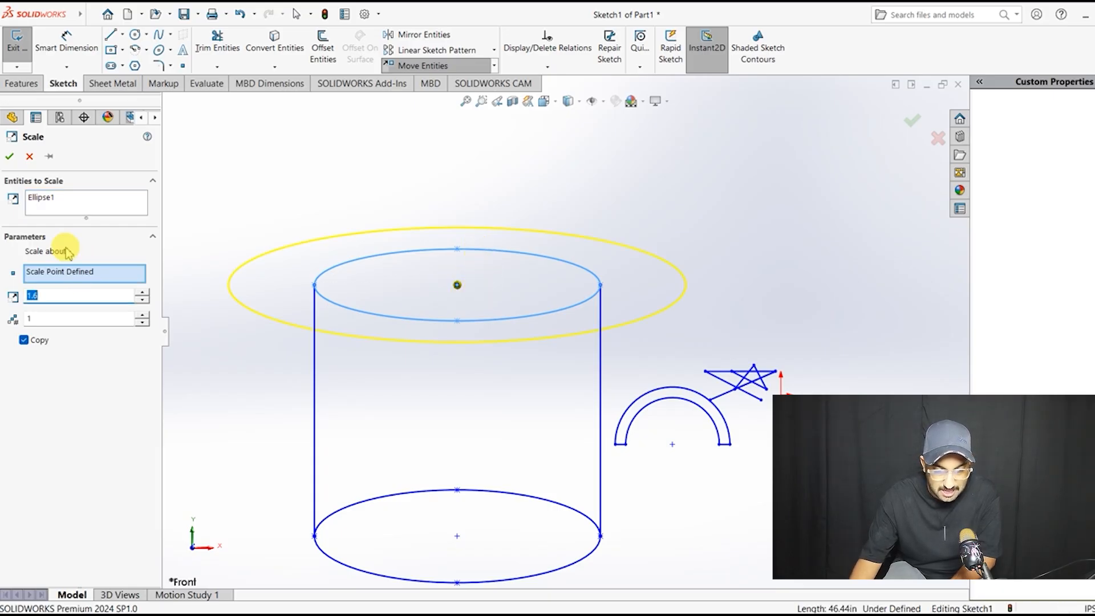
Step: Try up to five copies of the scaled top ellipse, and try scaling it with copying turned off
left_click(143, 315)
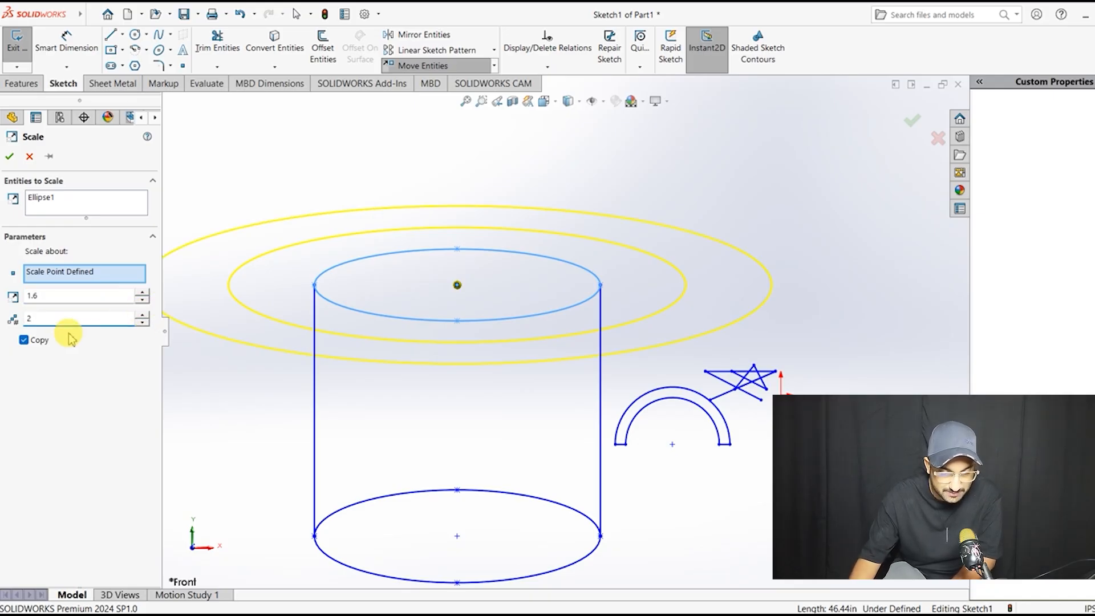
left_click(143, 316)
left_click(144, 317)
left_click(144, 316)
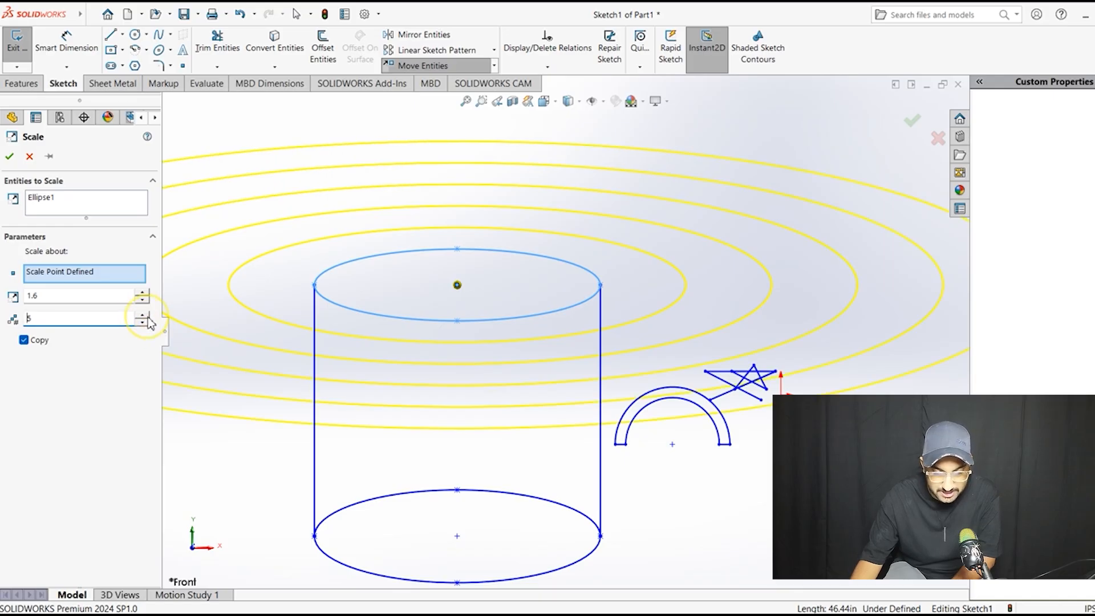
left_click(143, 323)
left_click(143, 324)
left_click(144, 323)
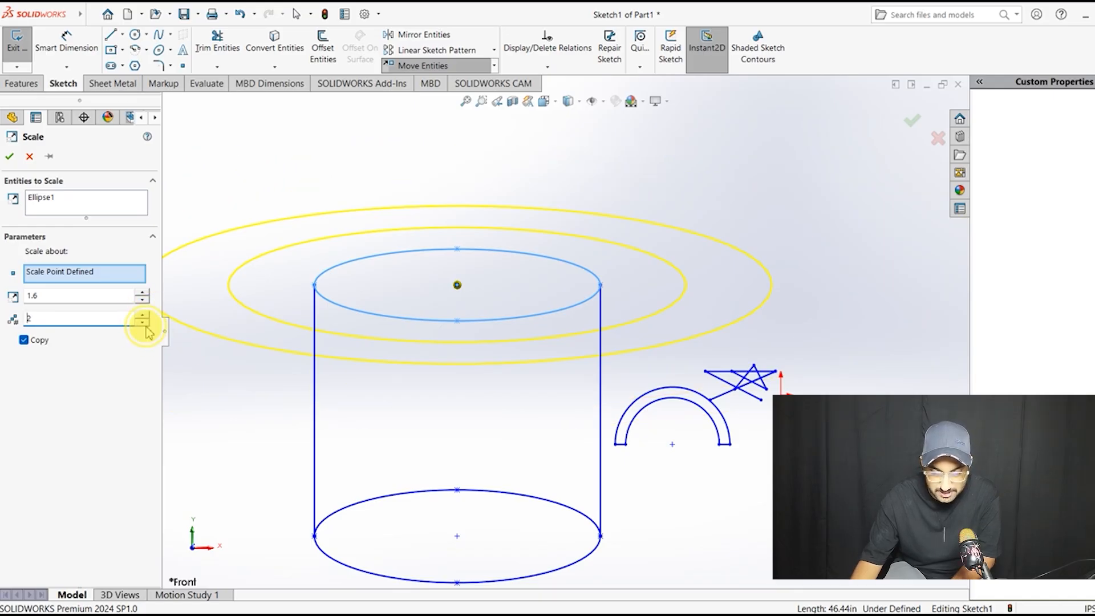
left_click(144, 323)
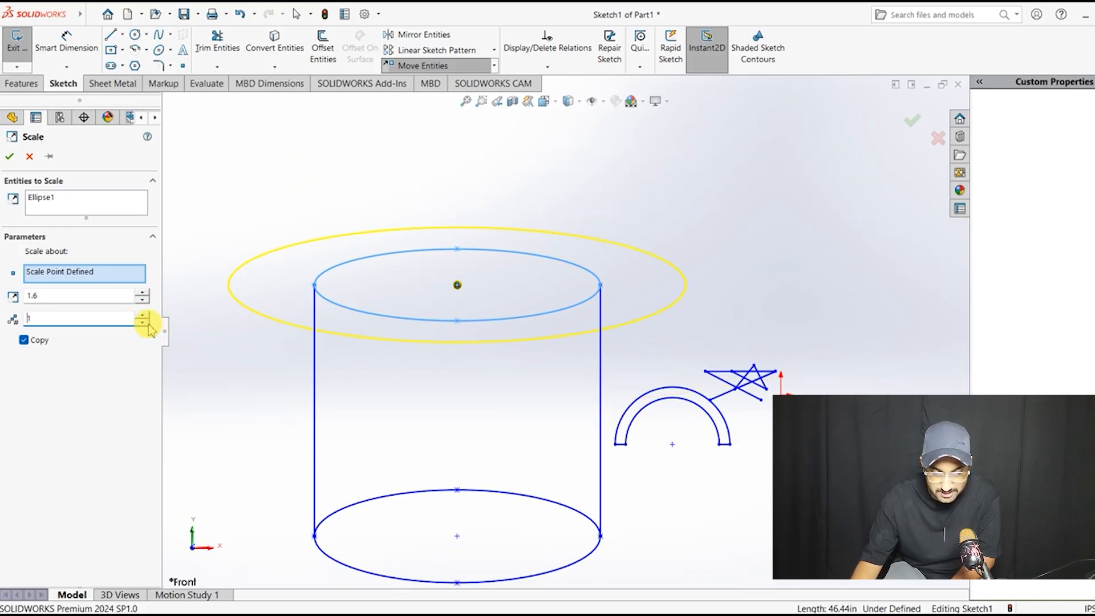
left_click(29, 342)
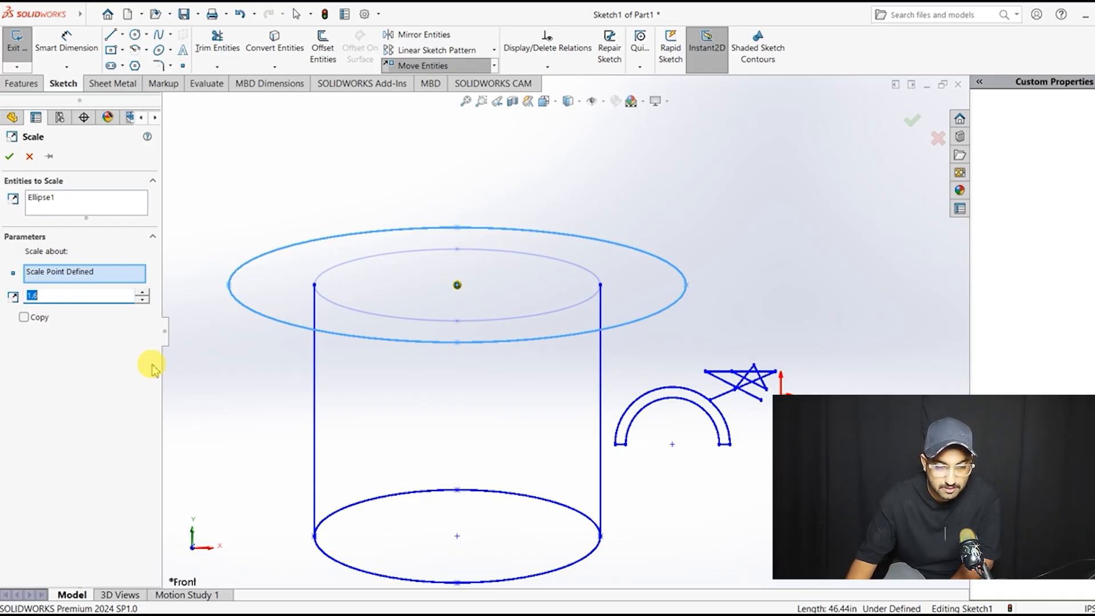
left_click(24, 318)
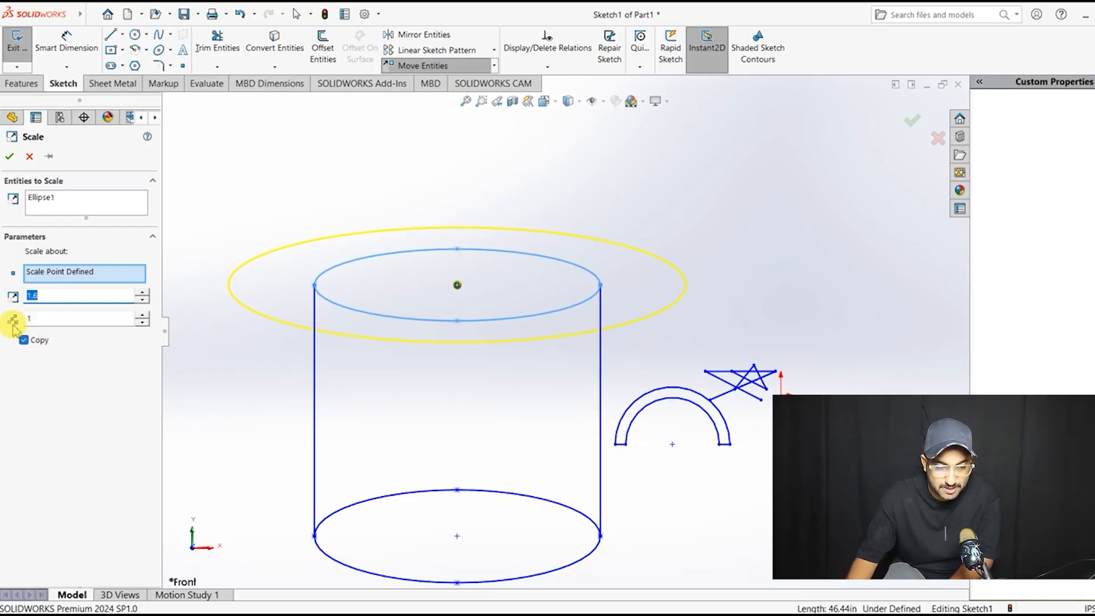
Step: Try scale factors up to 2.3 for the copy of the top ellipse
left_click(143, 292)
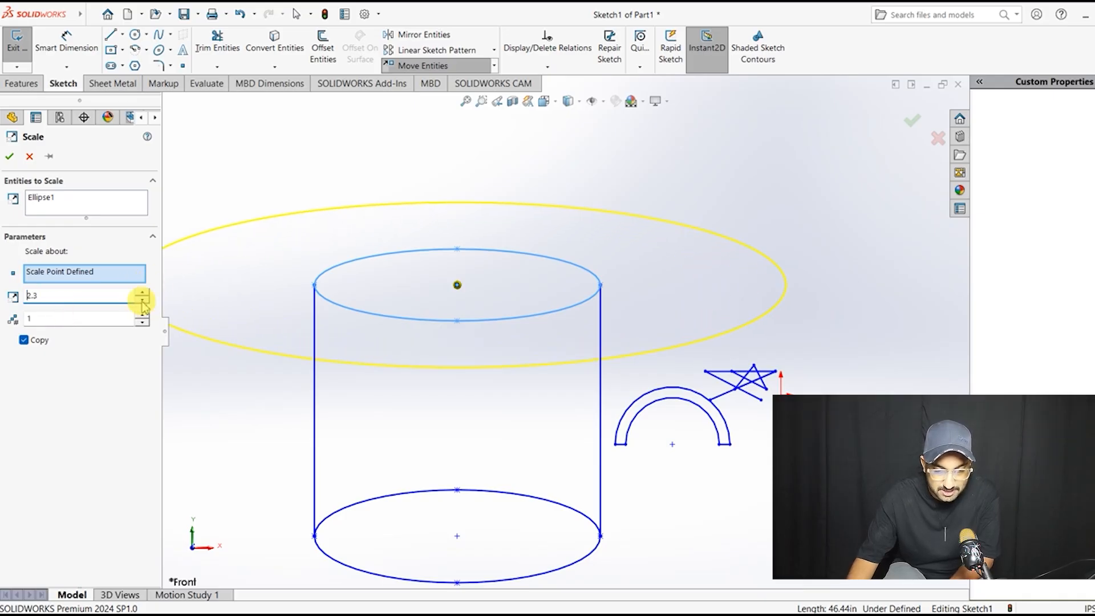
left_click(142, 301)
left_click(142, 301)
left_click(142, 302)
left_click(142, 302)
left_click(142, 303)
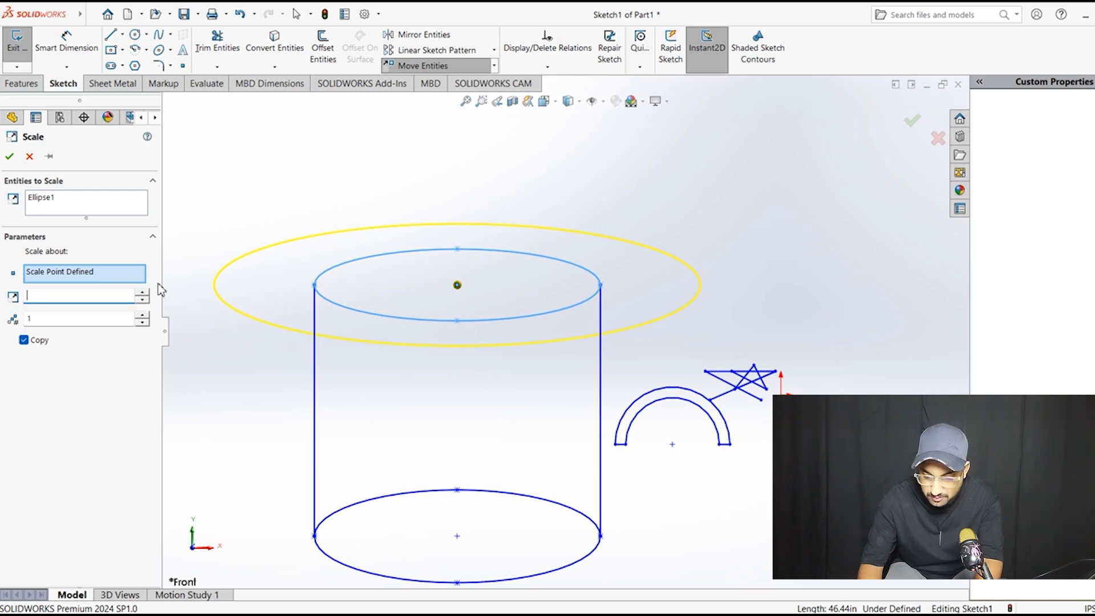
Step: Set the scale factor to 1.5 with three copies of the top ellipse, and apply the scaling
type("1.5")
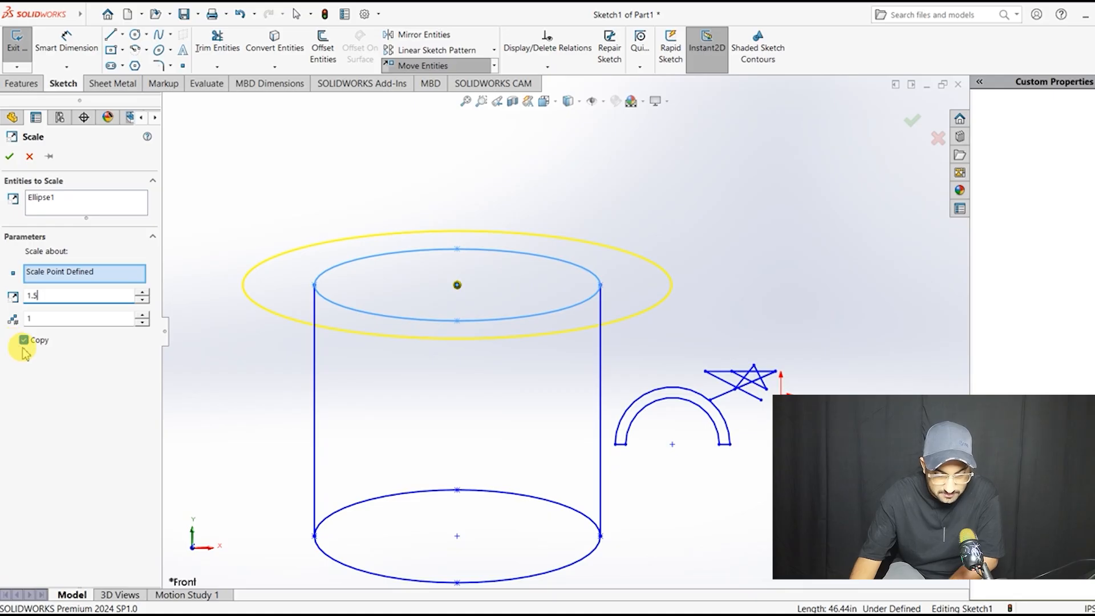
left_click(140, 316)
left_click(141, 315)
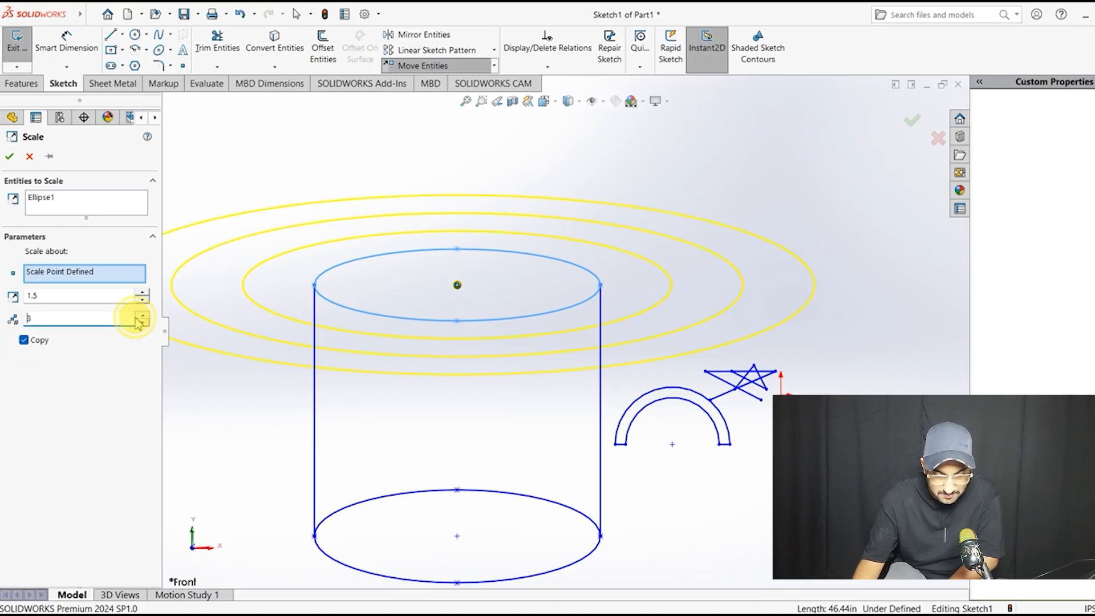
scroll(564, 331, "up", 5)
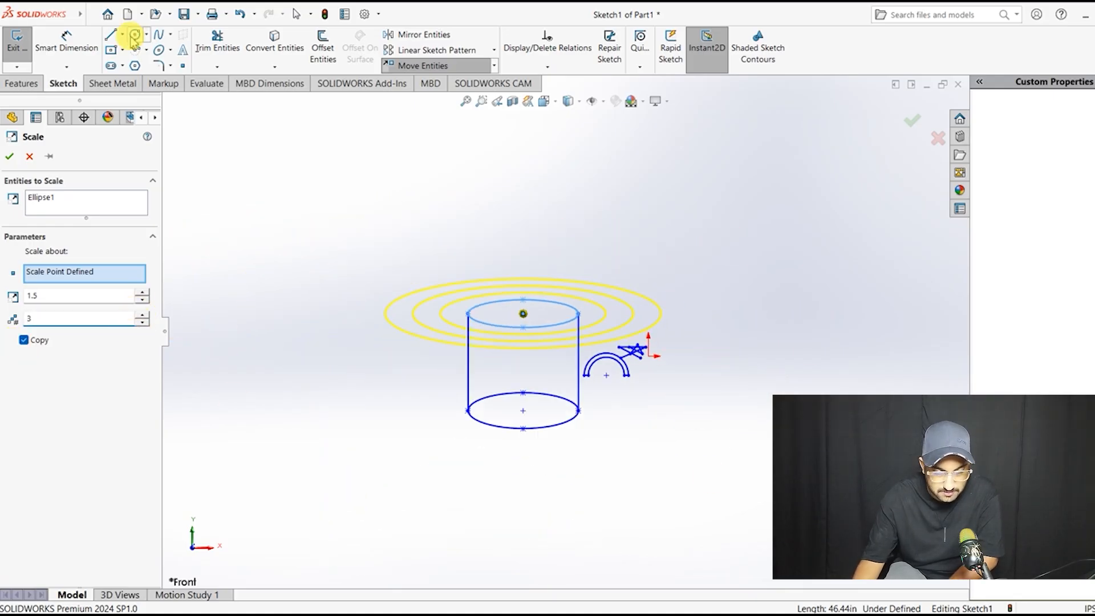
left_click(10, 158)
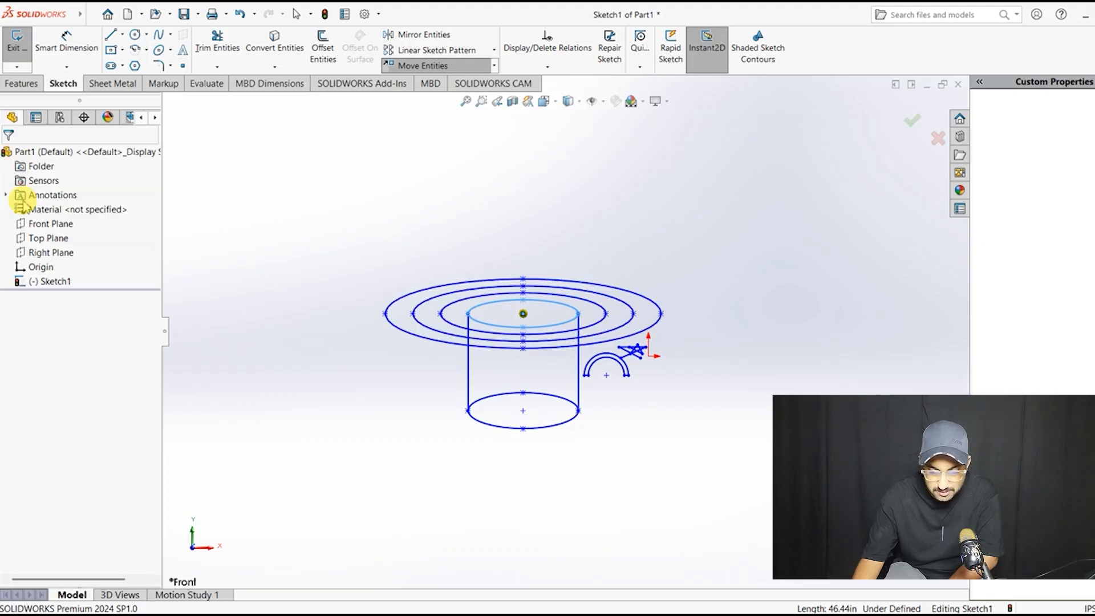
mouse_move(692, 302)
middle_mouse_down()
mouse_move(707, 365)
mouse_move(700, 501)
mouse_move(704, 310)
mouse_move(546, 310)
mouse_move(664, 306)
mouse_move(704, 281)
mouse_move(704, 328)
middle_mouse_up()
scroll(706, 342, "down", 2)
scroll(589, 323, "up", 3)
scroll(568, 372, "down", 3)
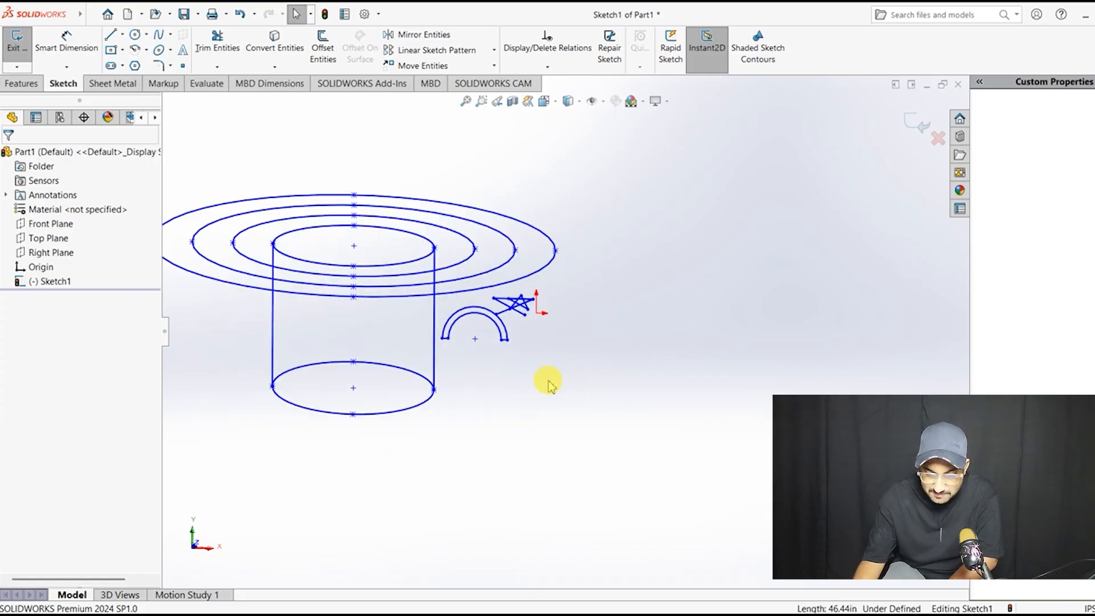
scroll(520, 351, "up", 3)
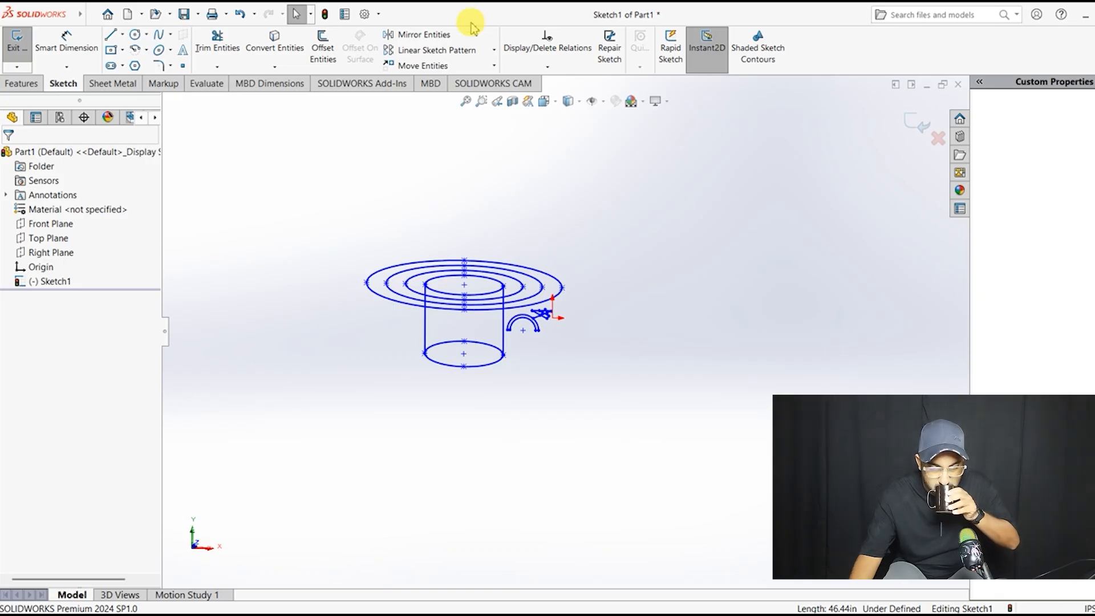
Step: Start Stretch Entities on the cylinder's left vertical line with the From/To method, using the line's lower endpoint as the base point
left_click(494, 65)
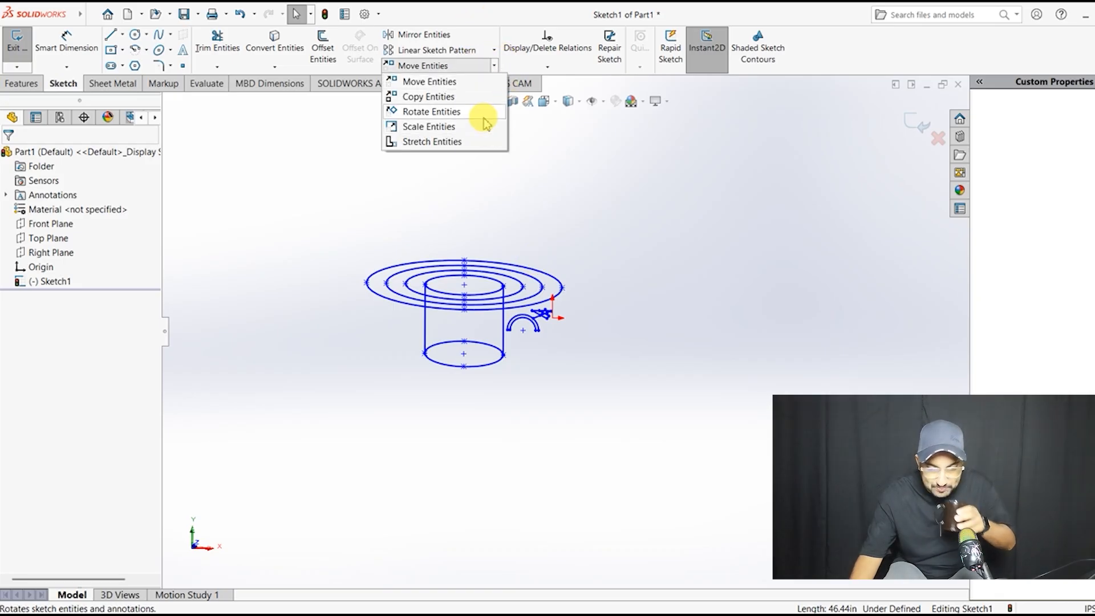
left_click(464, 147)
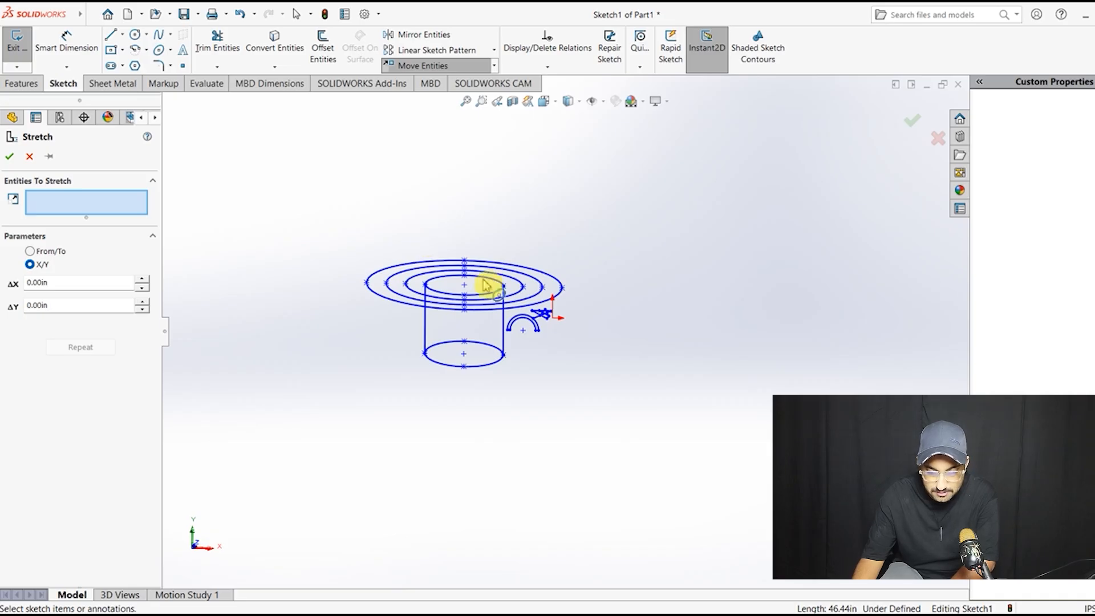
scroll(528, 349, "down", 6)
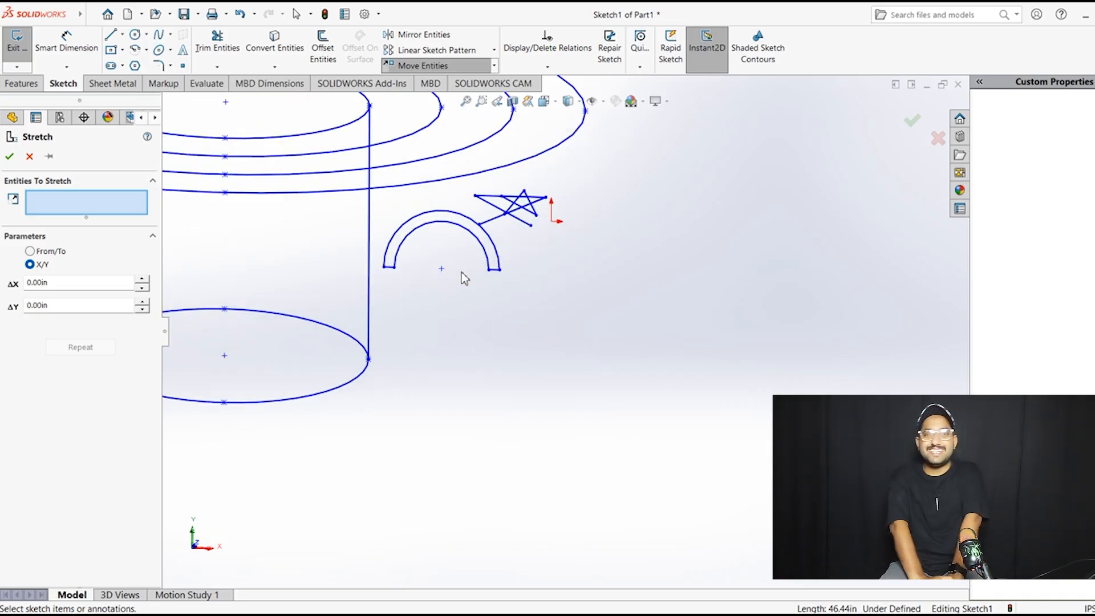
left_click(295, 352)
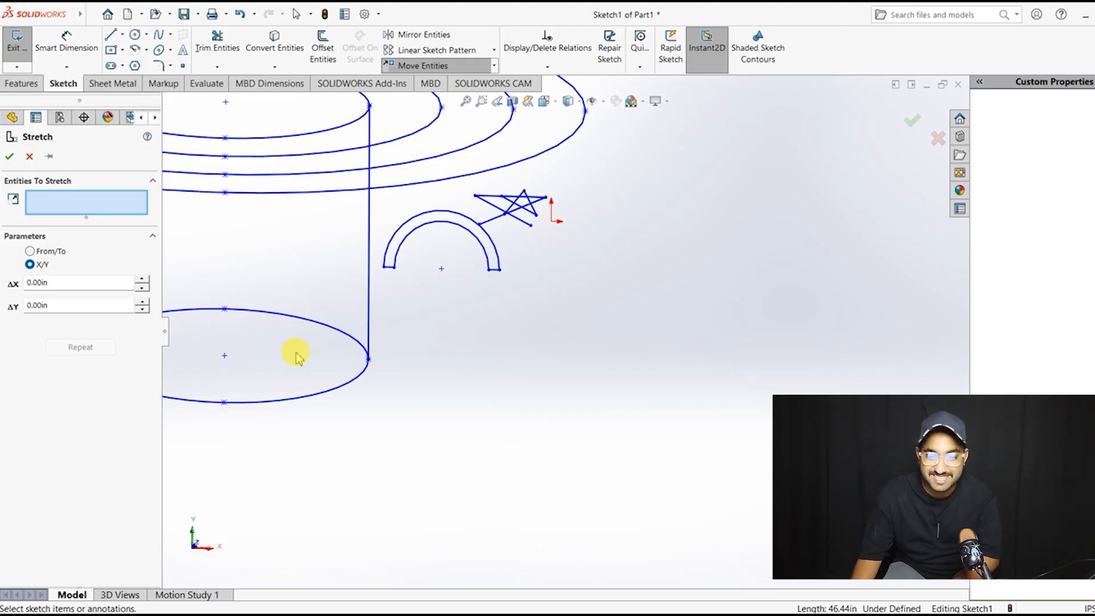
scroll(297, 368, "up", 5)
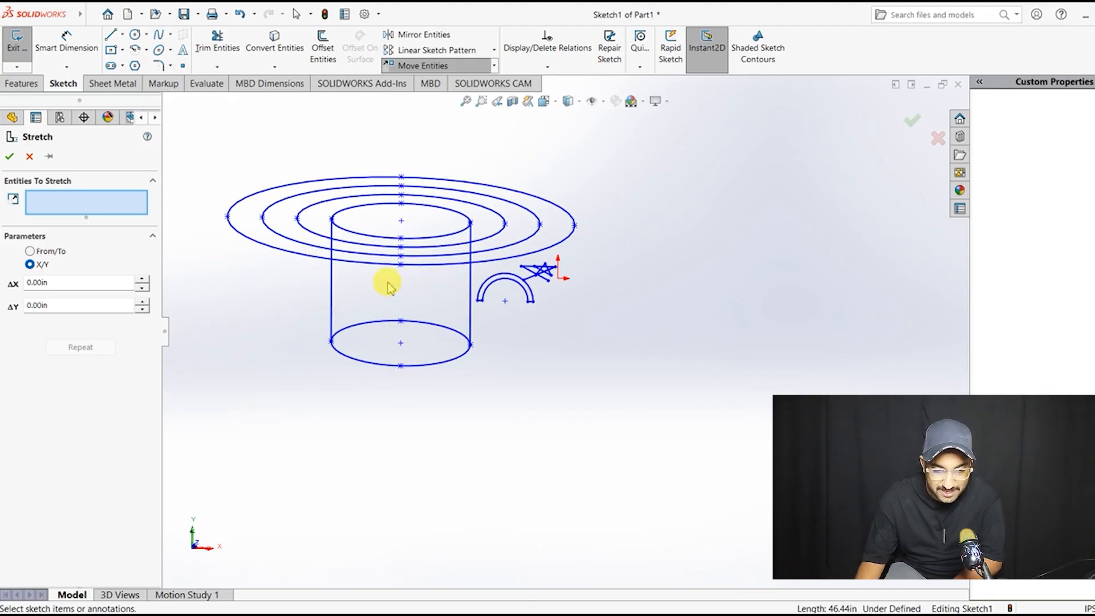
scroll(419, 367, "down", 5)
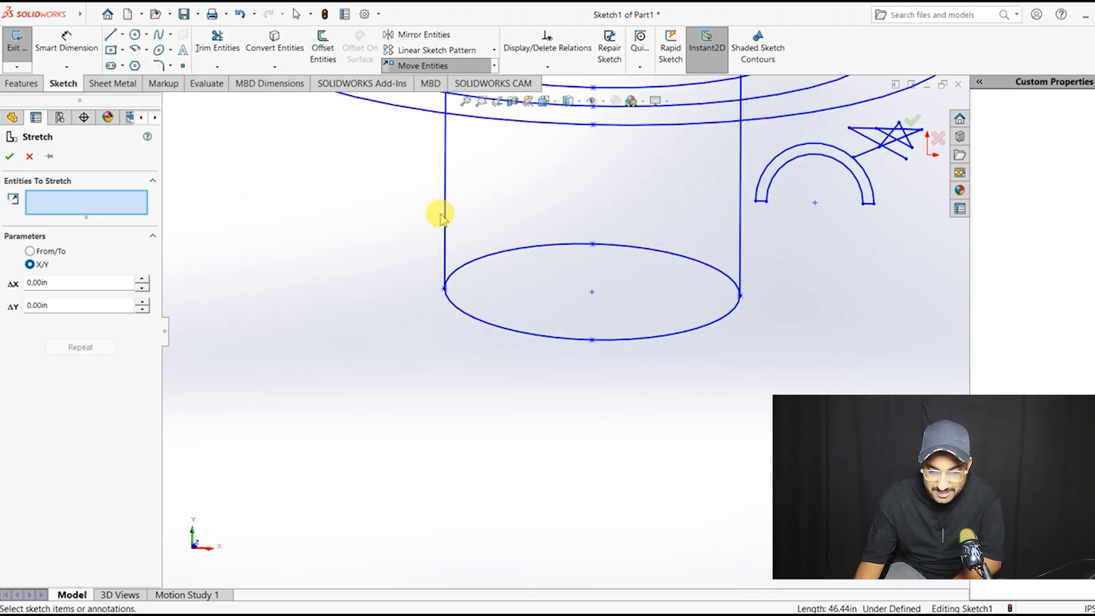
scroll(516, 237, "up", 3)
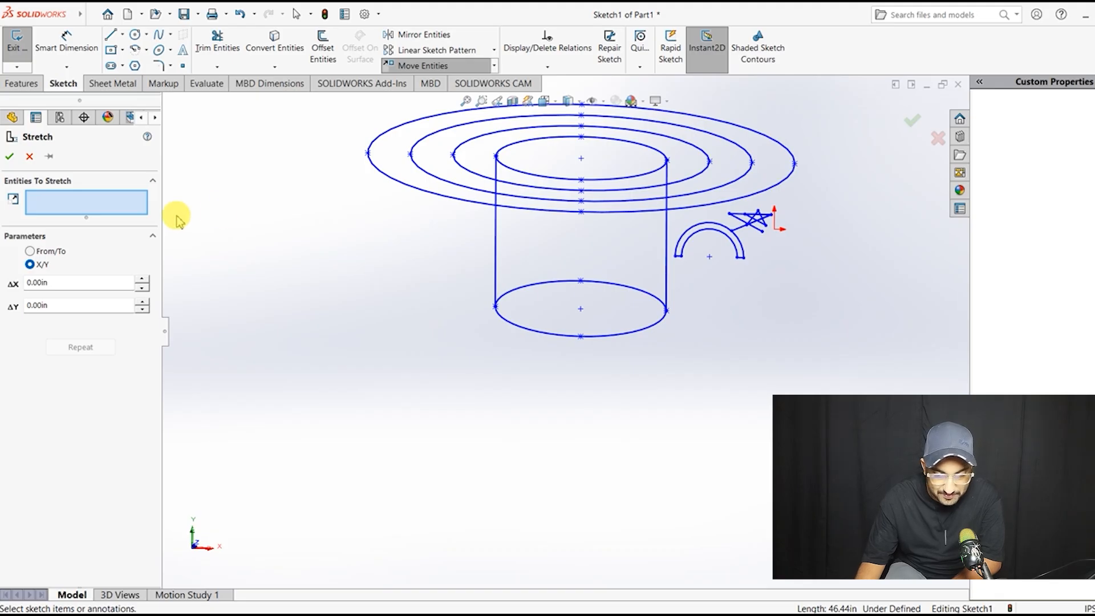
left_click(498, 275)
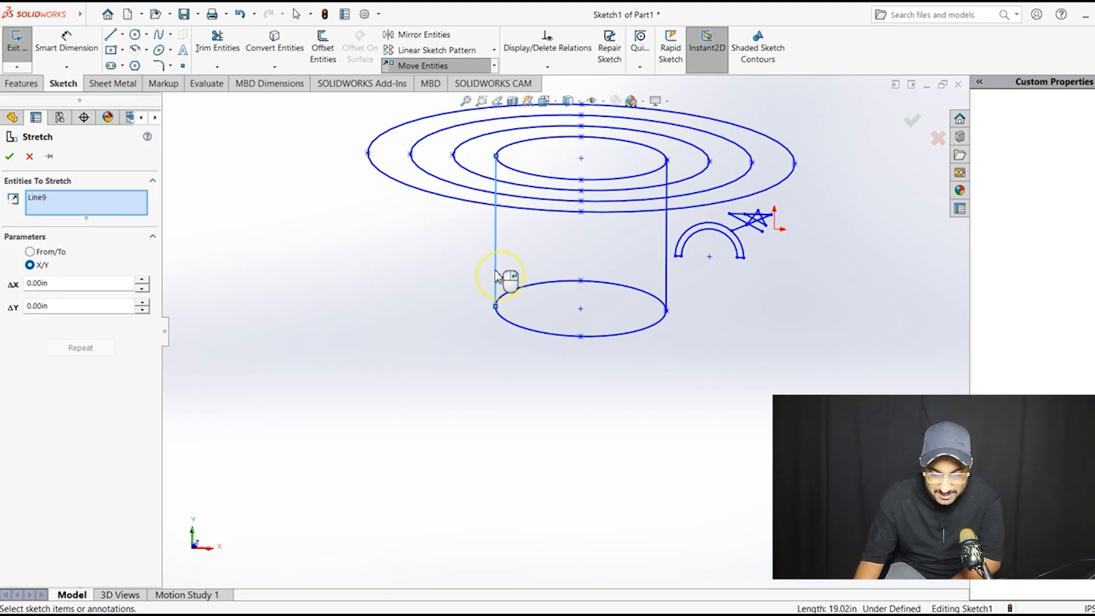
left_click(30, 252)
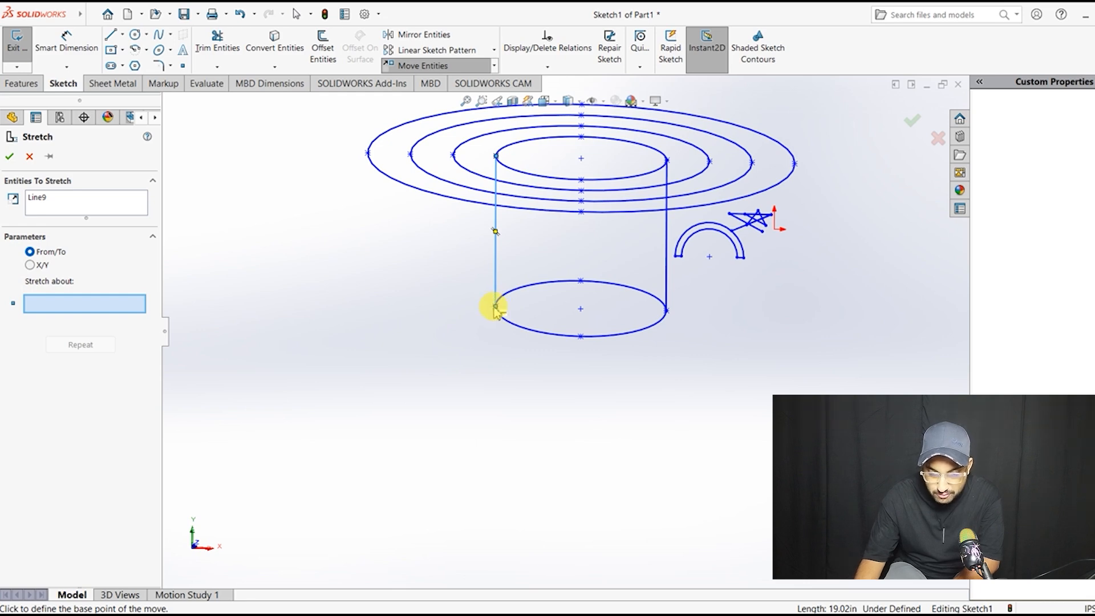
left_click(495, 307)
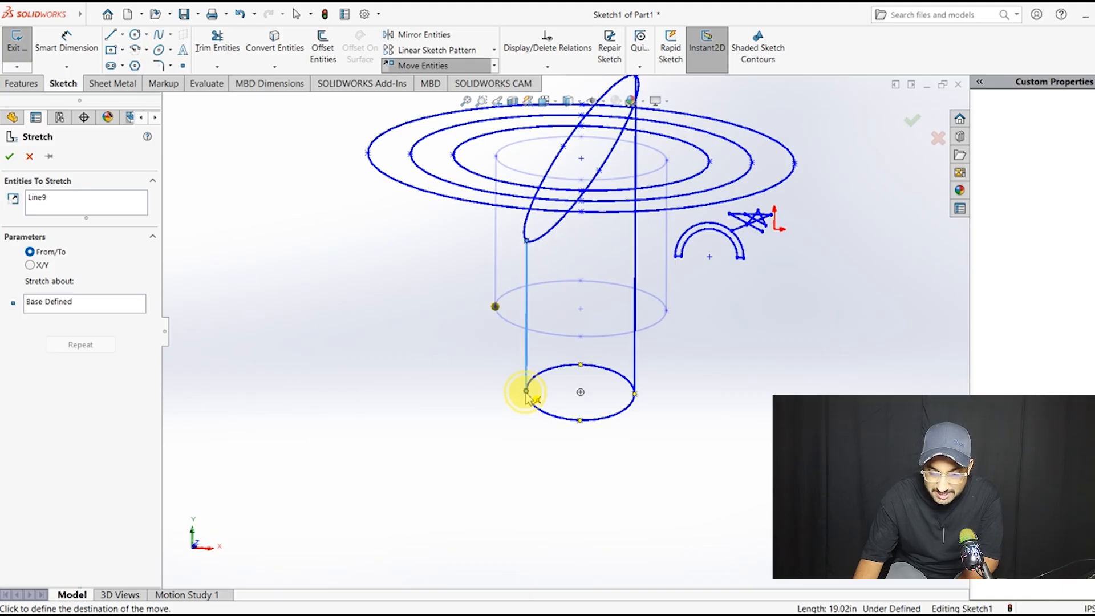
Step: Try several destination points for the From/To stretch of the cylinder's left vertical line
left_click(522, 398)
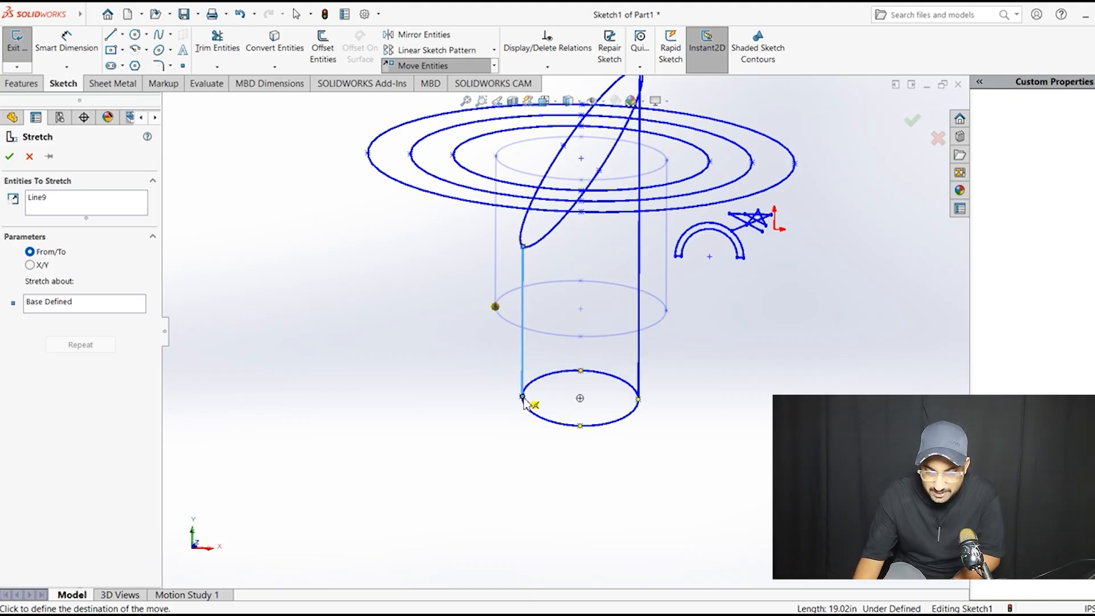
left_click(526, 379)
left_click(530, 365)
left_click(531, 355)
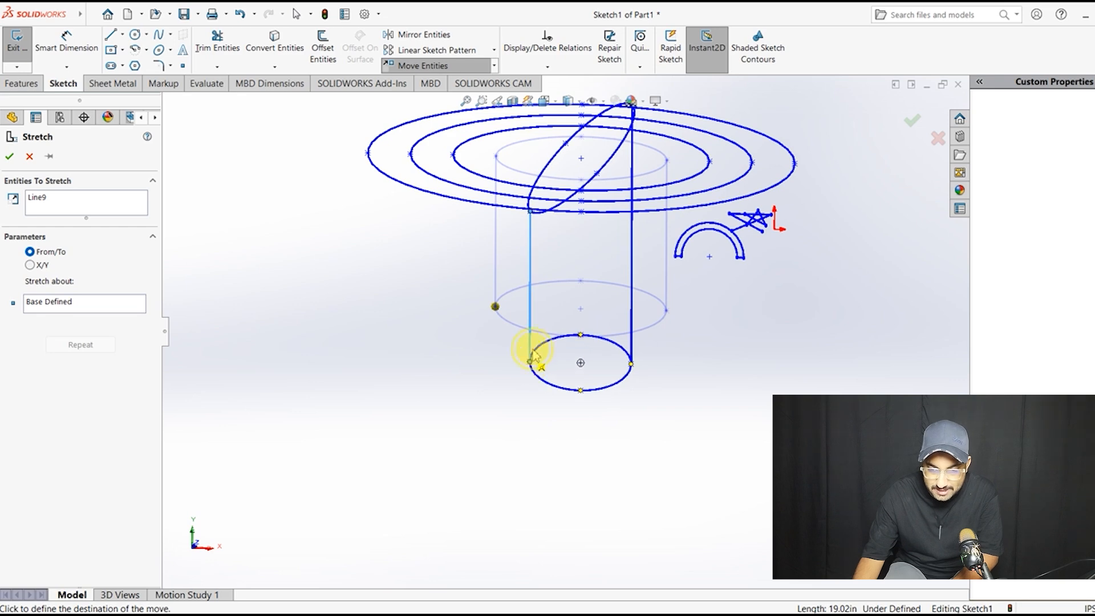
left_click(540, 308)
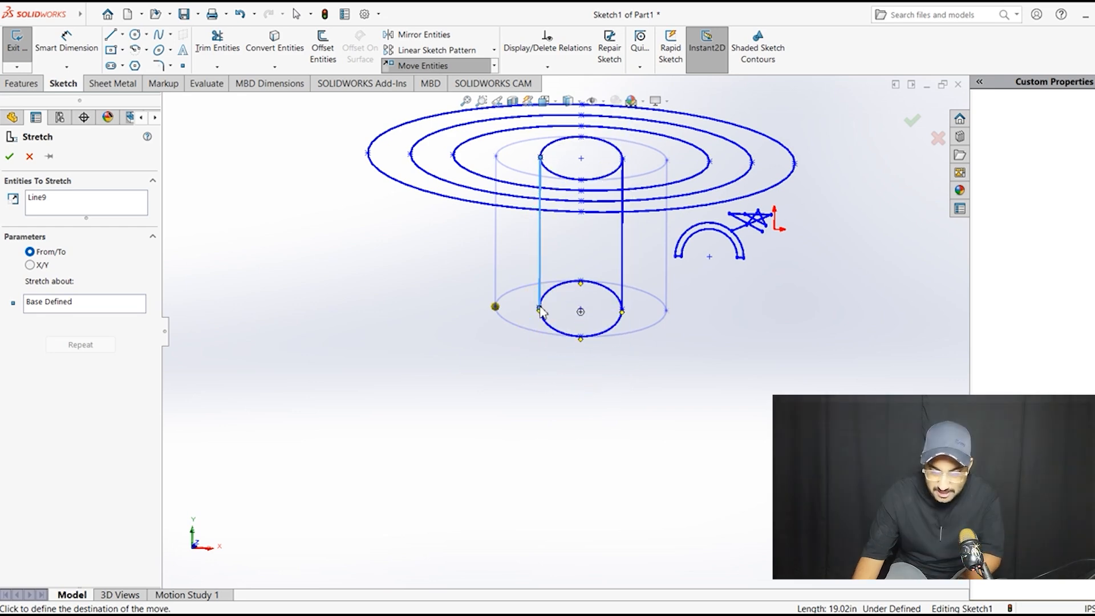
left_click(541, 303)
left_click_drag(540, 305, 534, 362)
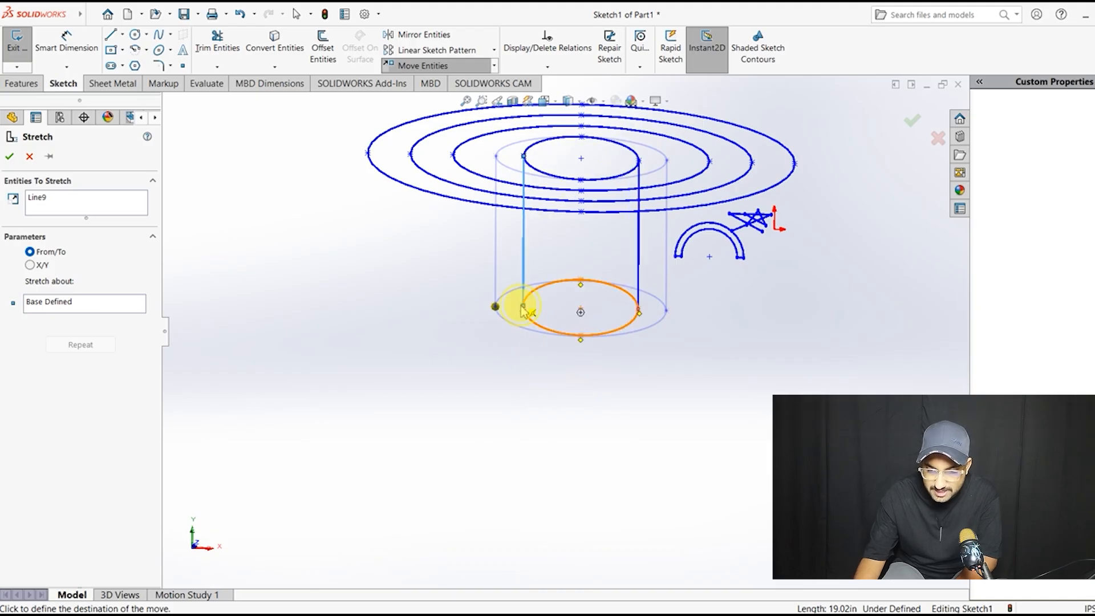
scroll(799, 279, "down", 5)
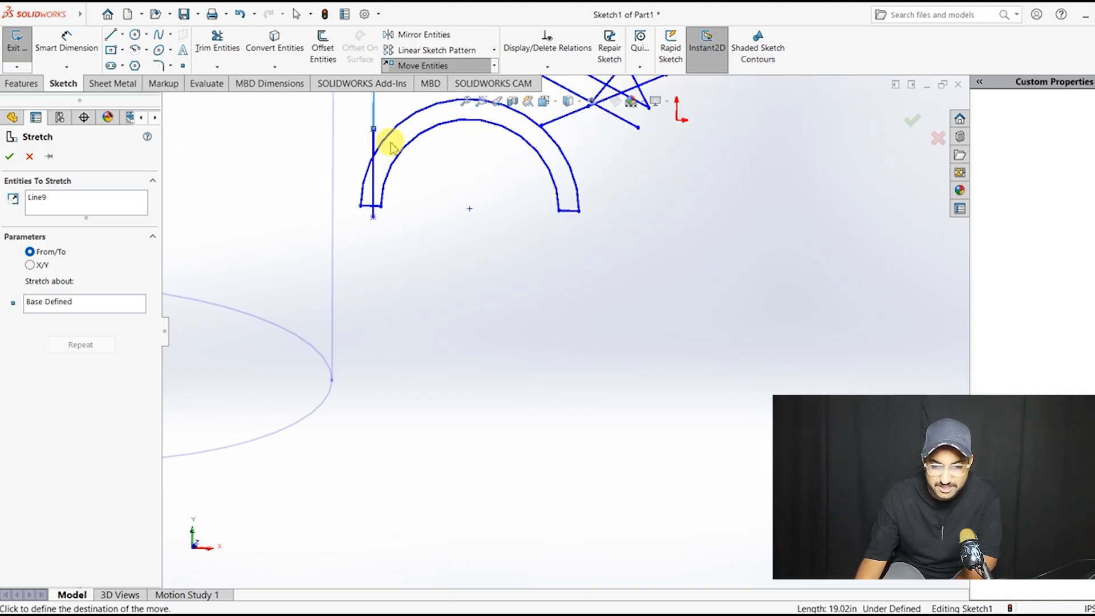
scroll(423, 182, "down", 2)
scroll(429, 208, "up", 2)
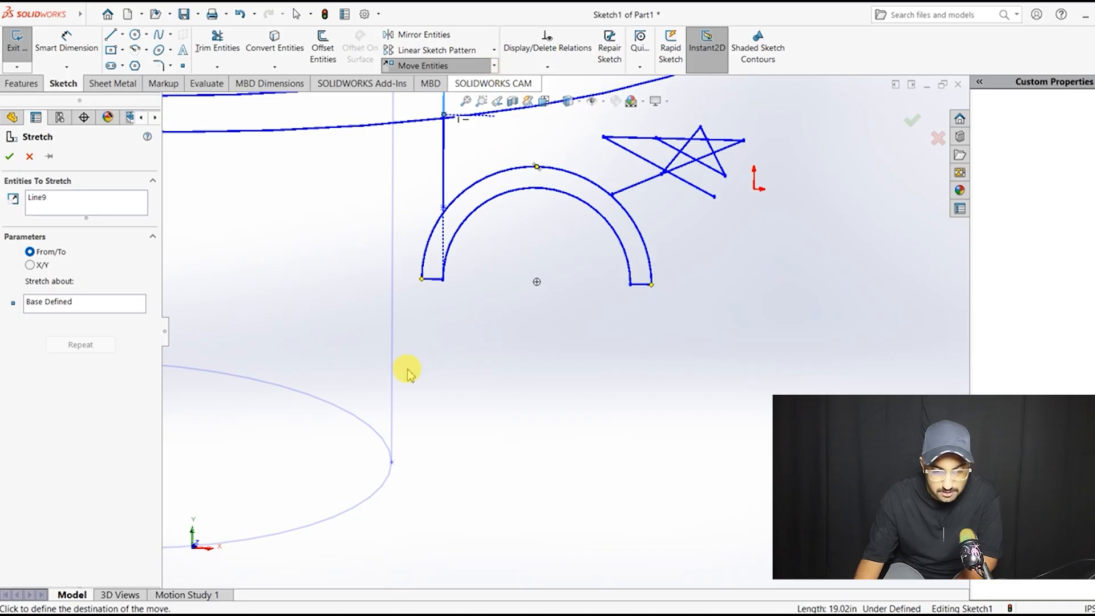
Step: Replace the line with the arch's inner arc and stretch it from its right endpoint to just beyond the arch's outer right corner
left_click(71, 202)
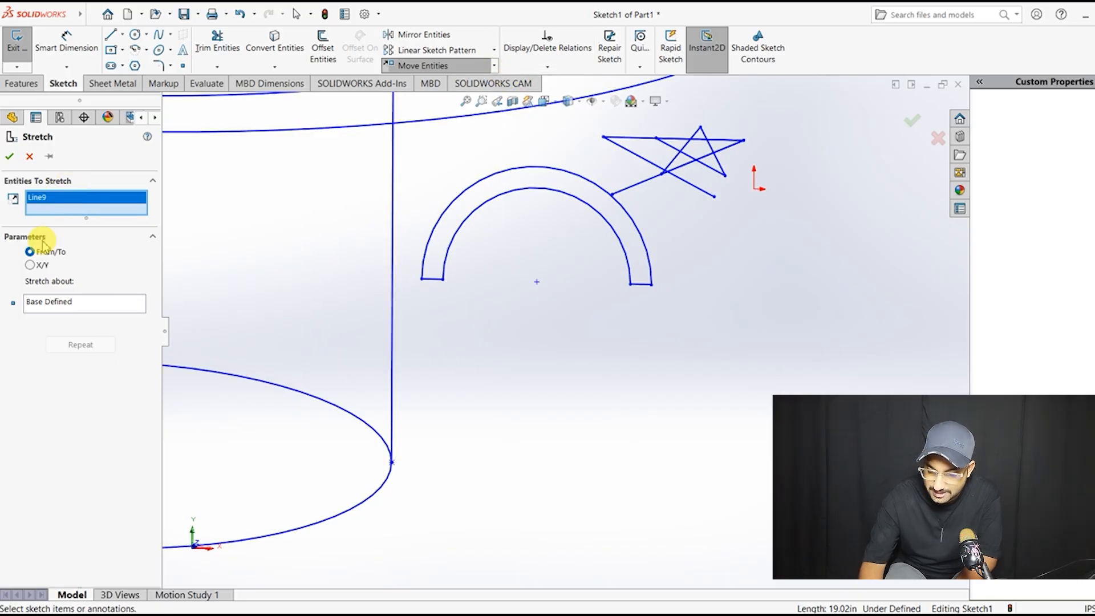
key("Delete")
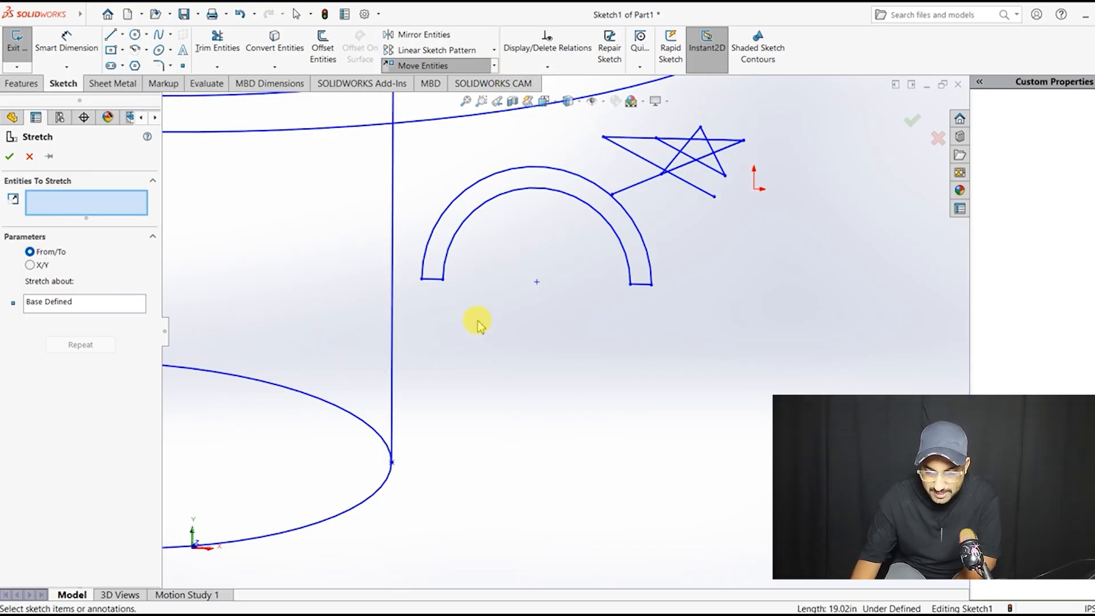
left_click(623, 249)
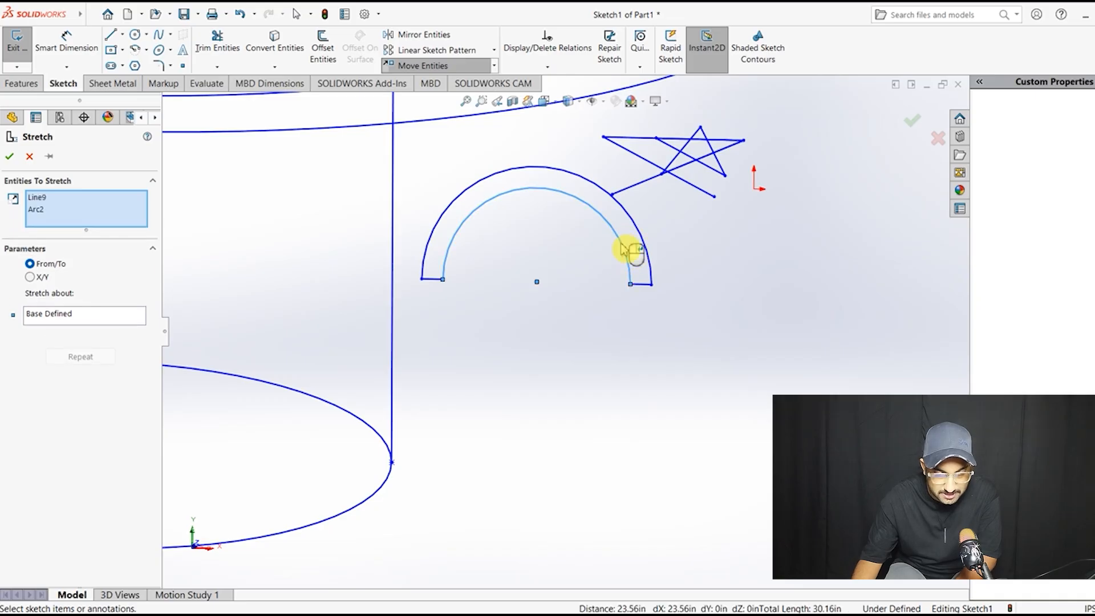
left_click(91, 200)
key("Delete")
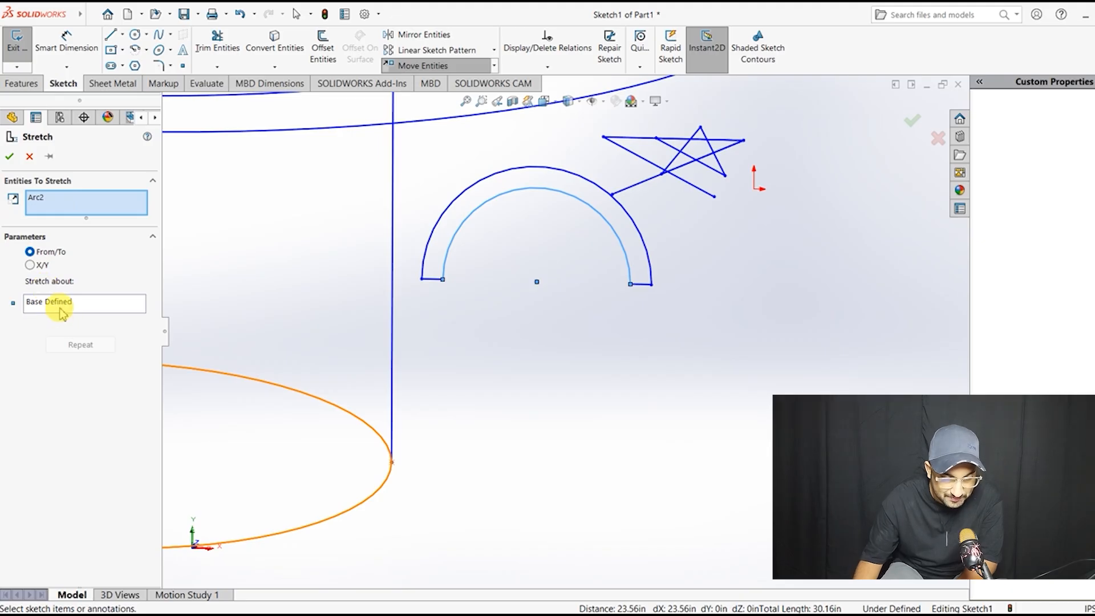
left_click(98, 310)
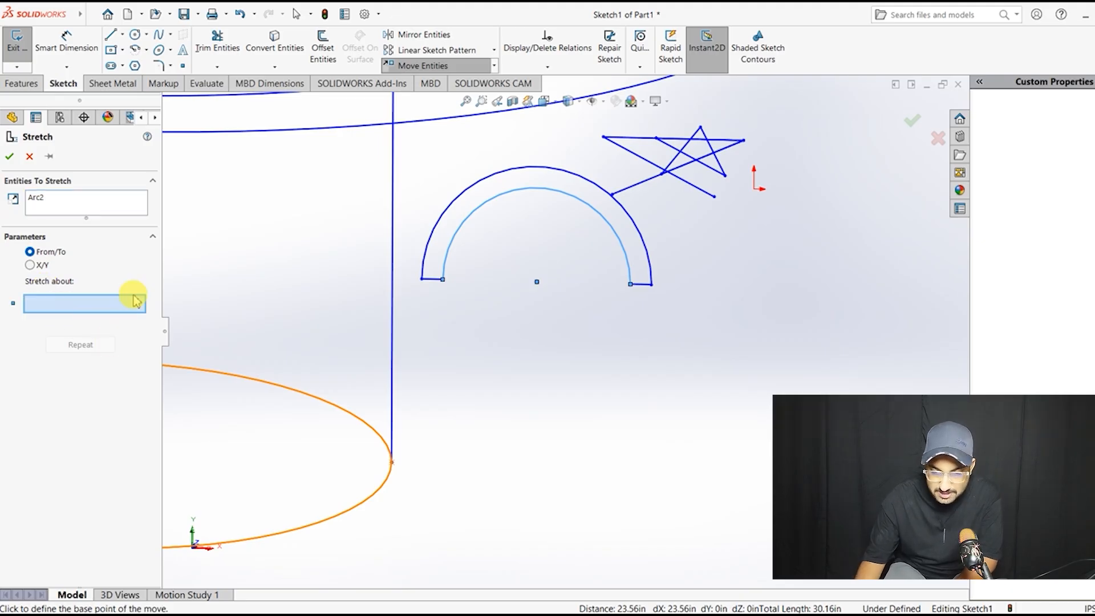
left_click(632, 285)
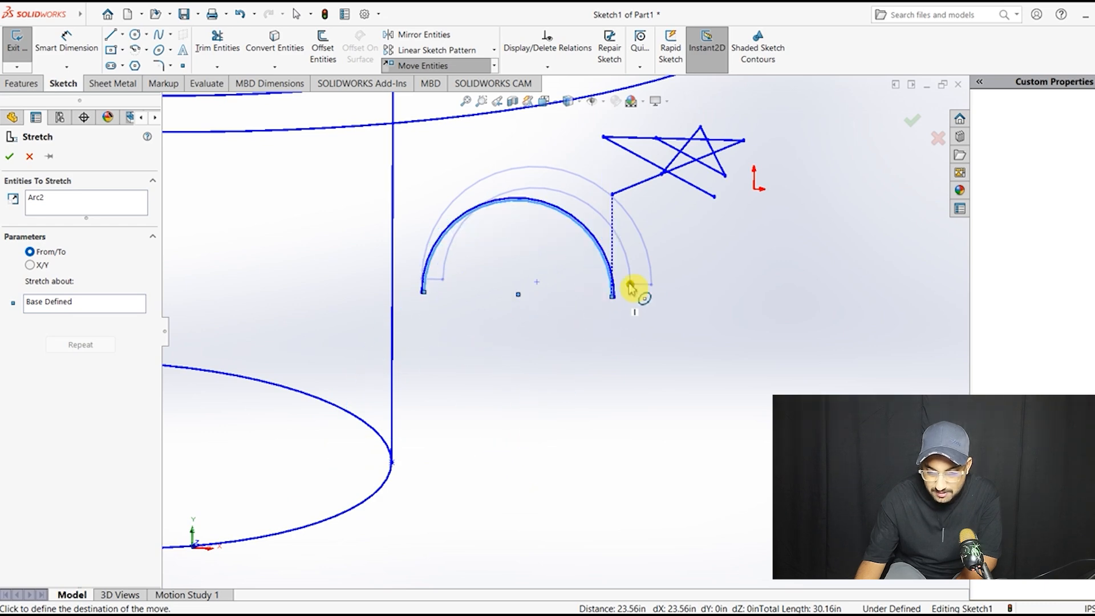
left_click(657, 284)
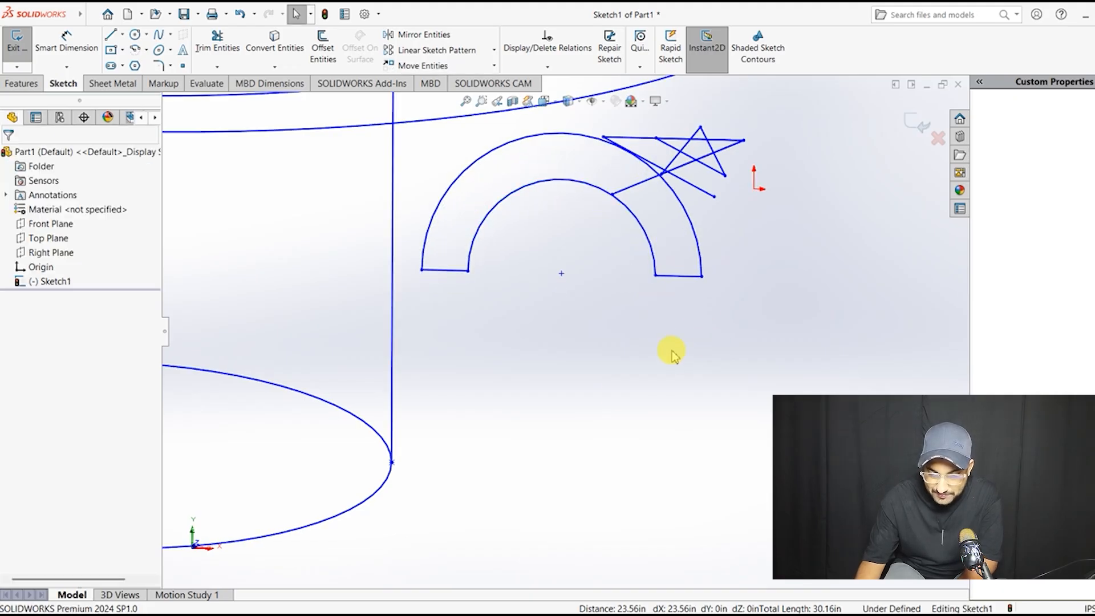
Step: Dimension the vertical distance from the bottom ellipse's center to its lowest point, placing it left of the cylinder and keeping the value
scroll(671, 356, "down", 3)
scroll(667, 368, "up", 5)
scroll(565, 342, "up", 3)
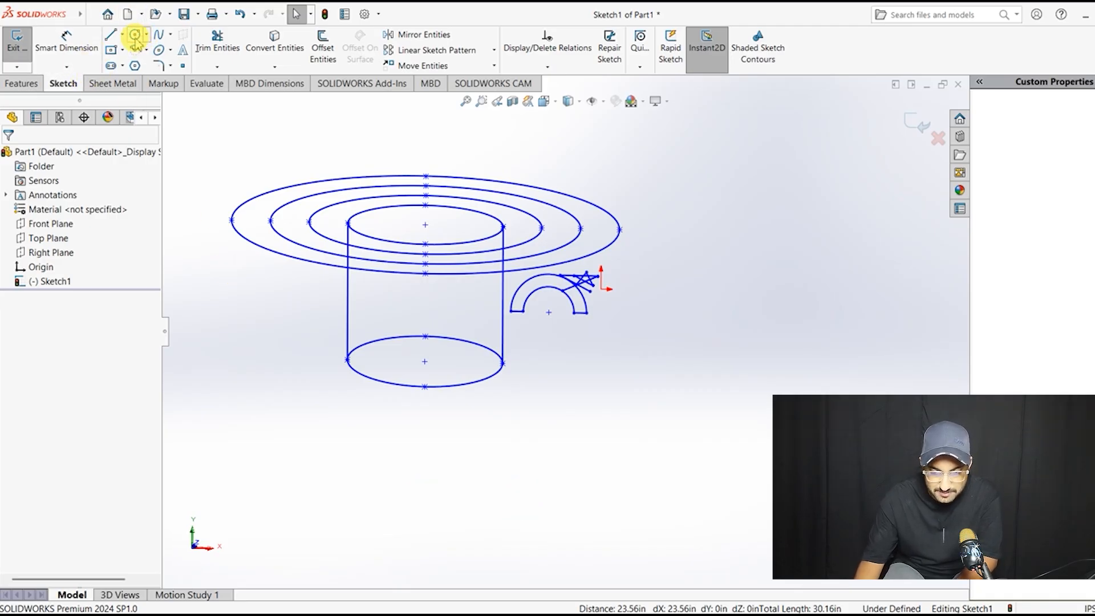
left_click(66, 44)
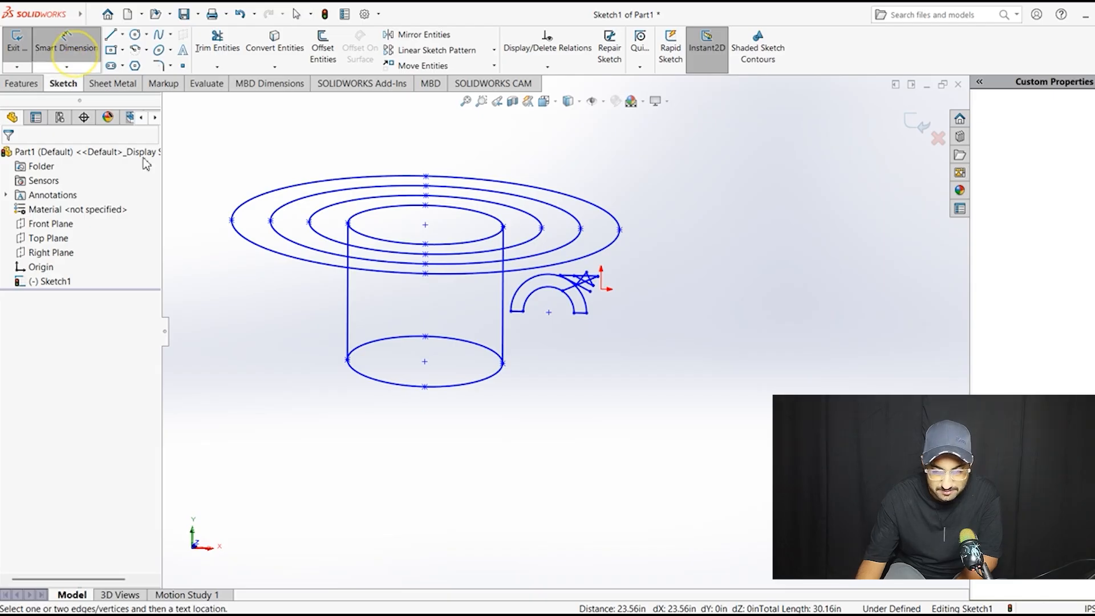
left_click(440, 392)
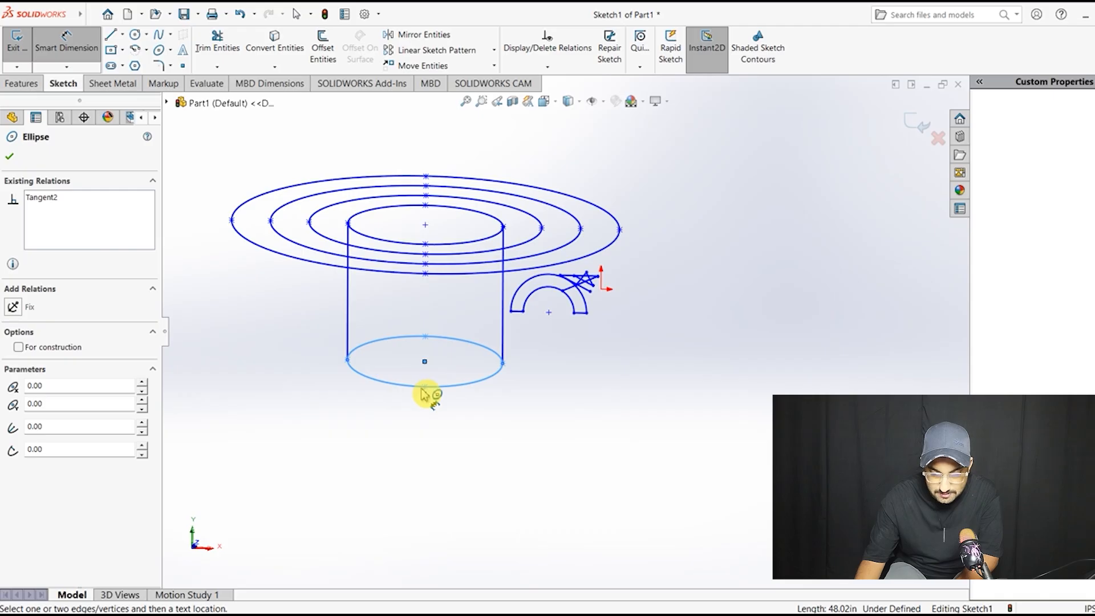
left_click(348, 361)
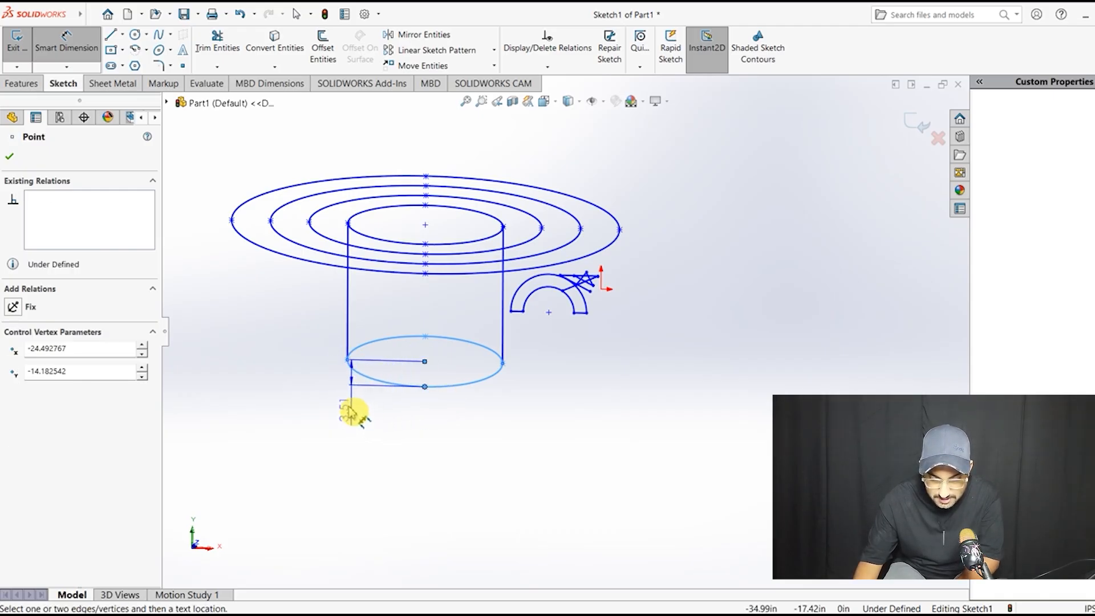
left_click(328, 375)
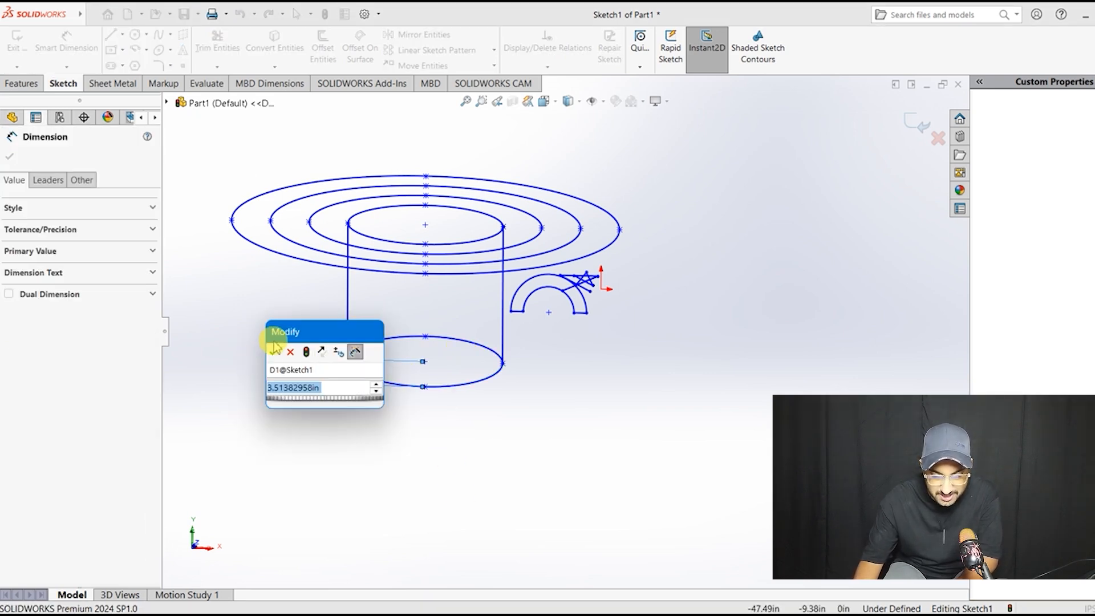
left_click(277, 352)
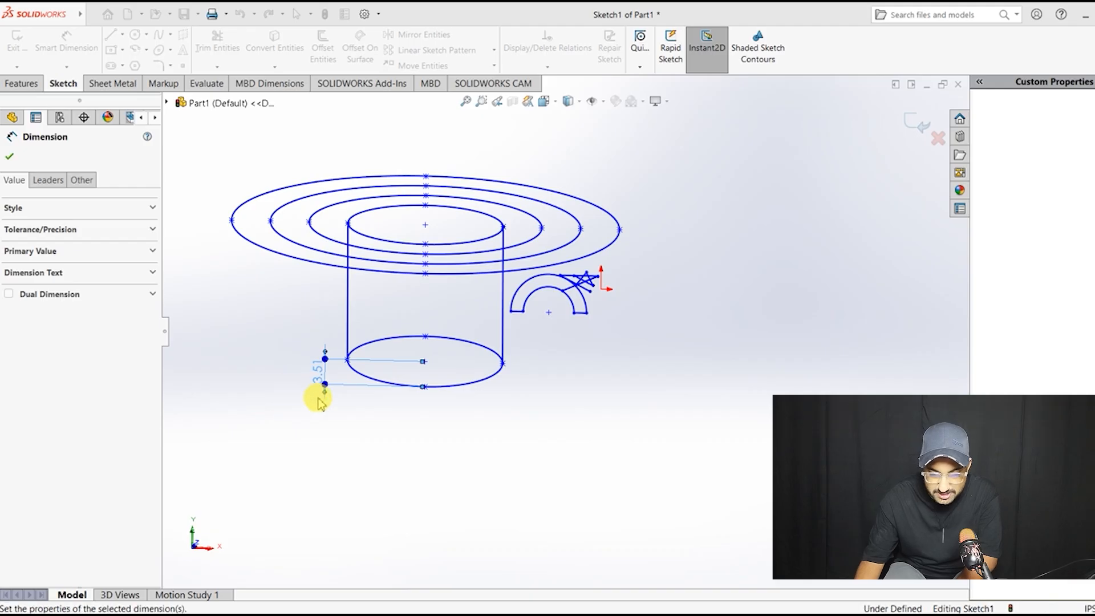
Step: Dimension the cylinder's left vertical line, place the dimension on its left, and end dimensioning with the value kept
left_click(347, 297)
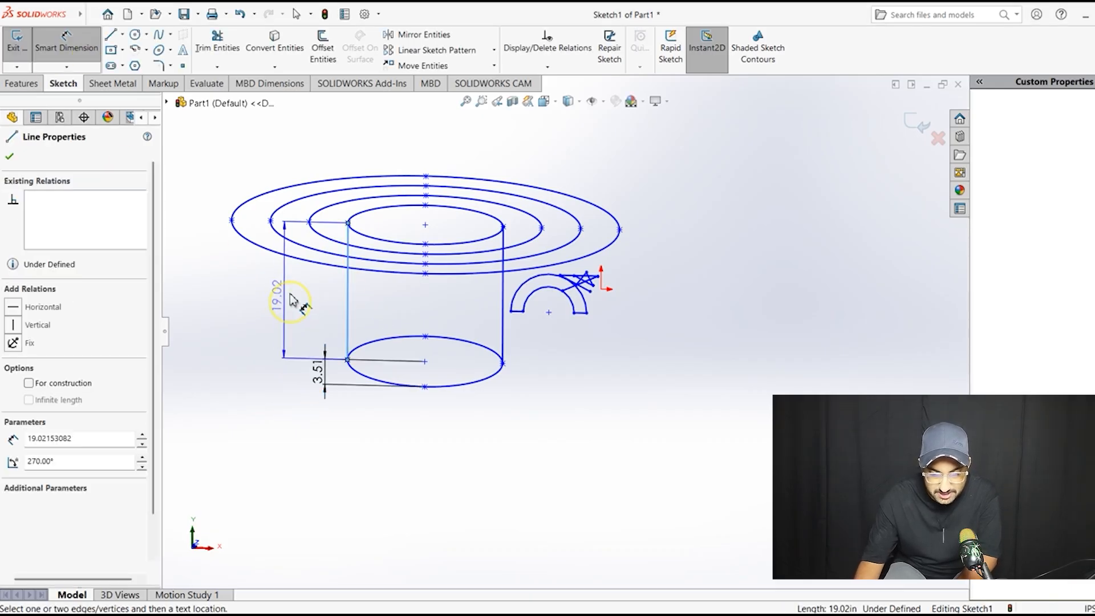
left_click(288, 303)
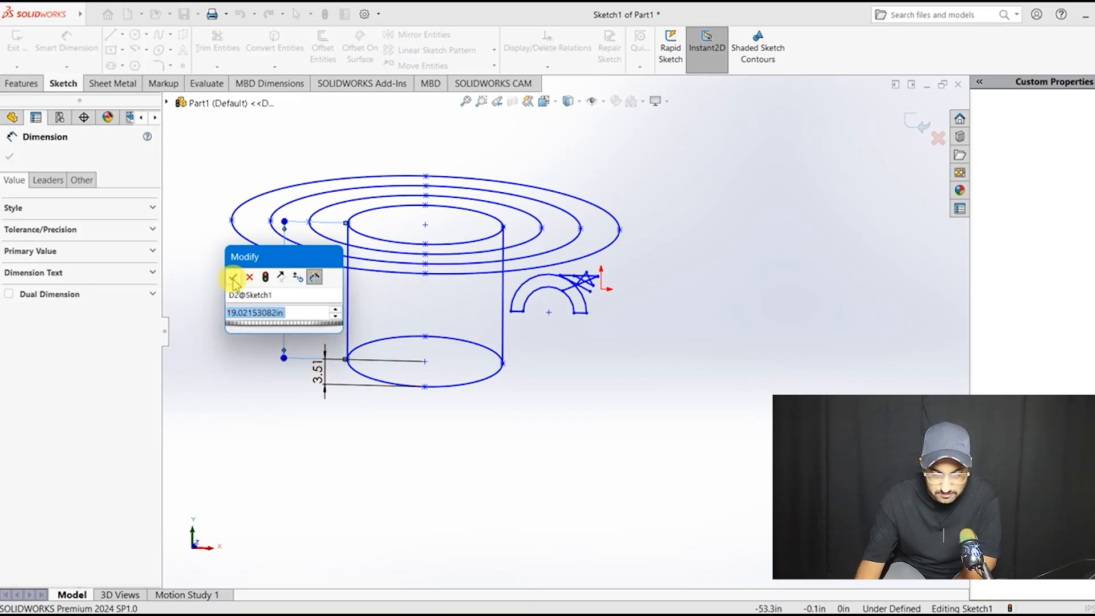
left_click(234, 279)
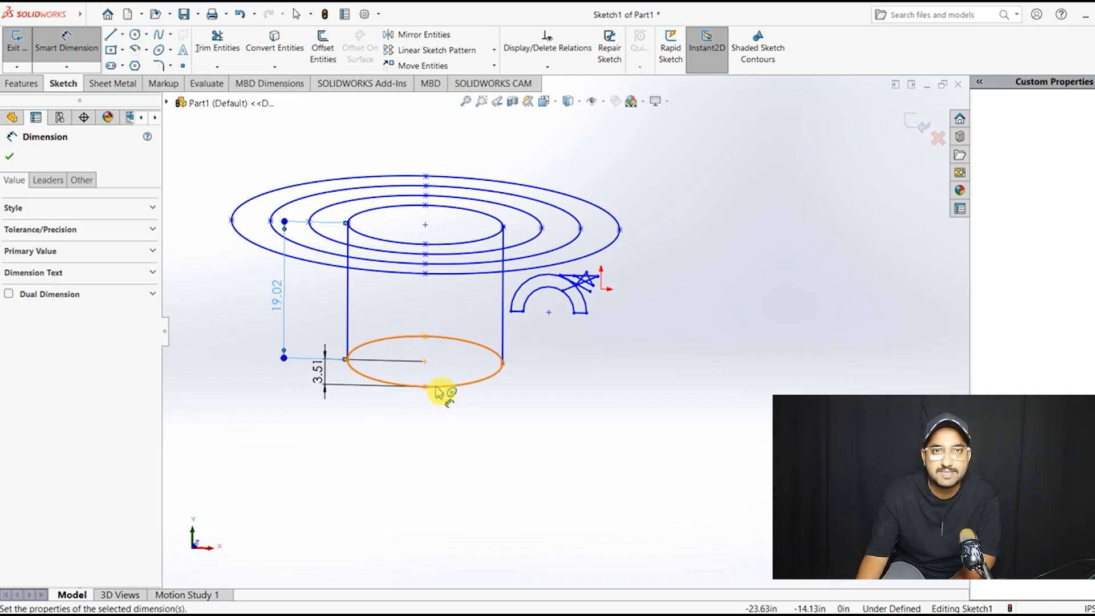
left_click(9, 156)
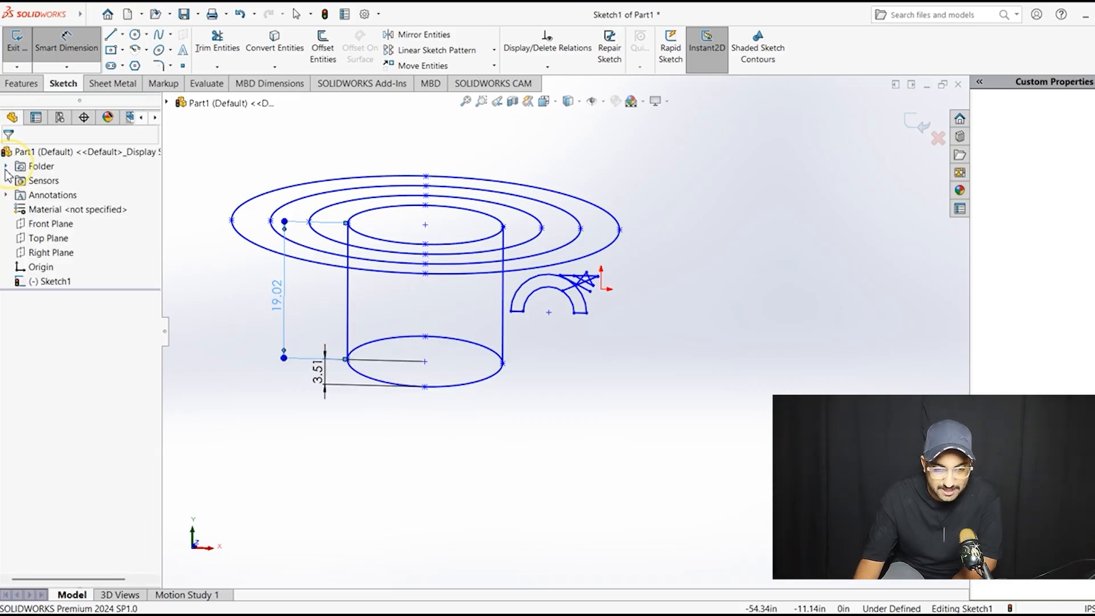
key("Escape")
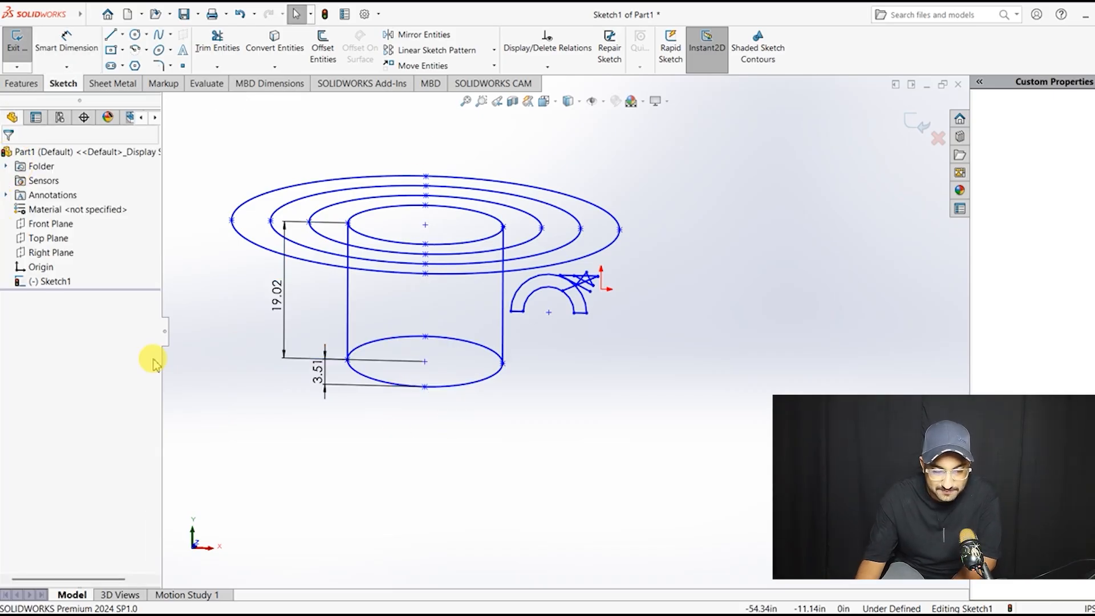
Step: Stretch the cylinder's left line with the From/To method, from its lower endpoint to a point below and to the right
left_click(495, 67)
left_click(471, 144)
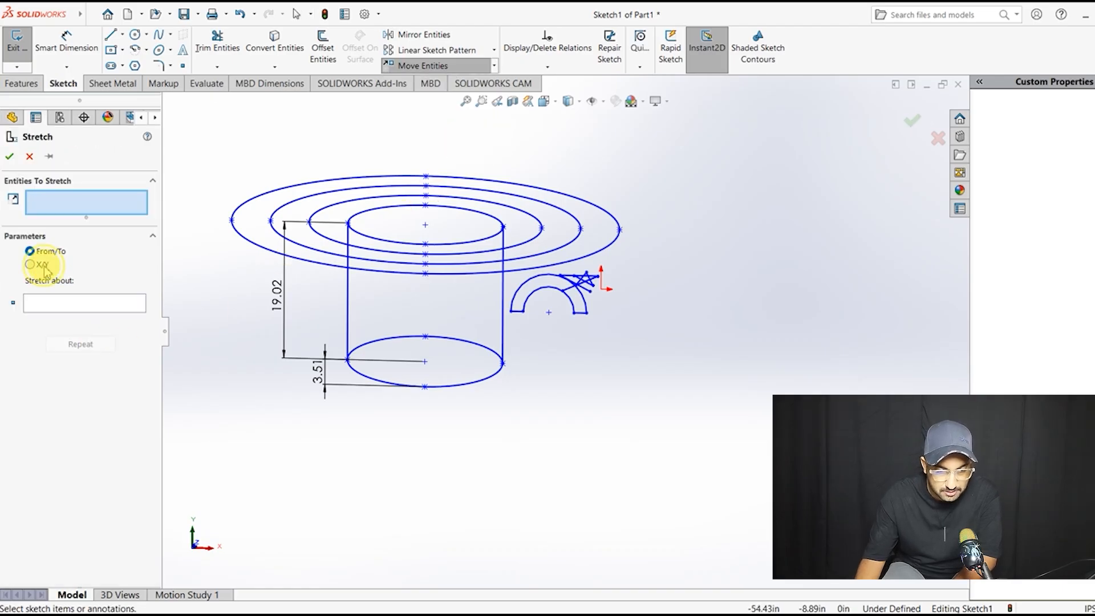
left_click(32, 265)
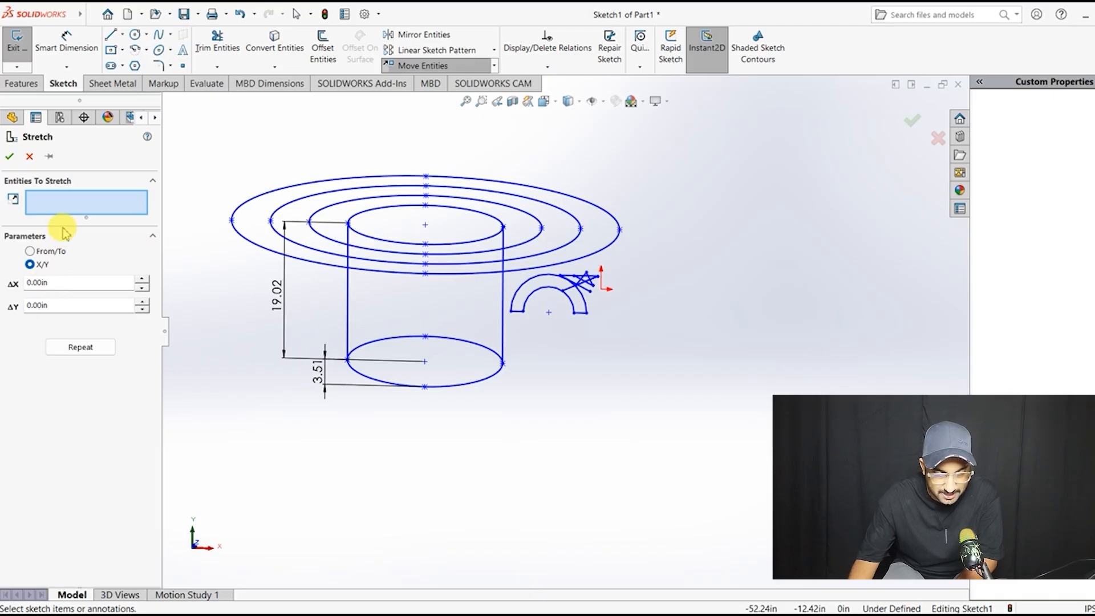
left_click(349, 309)
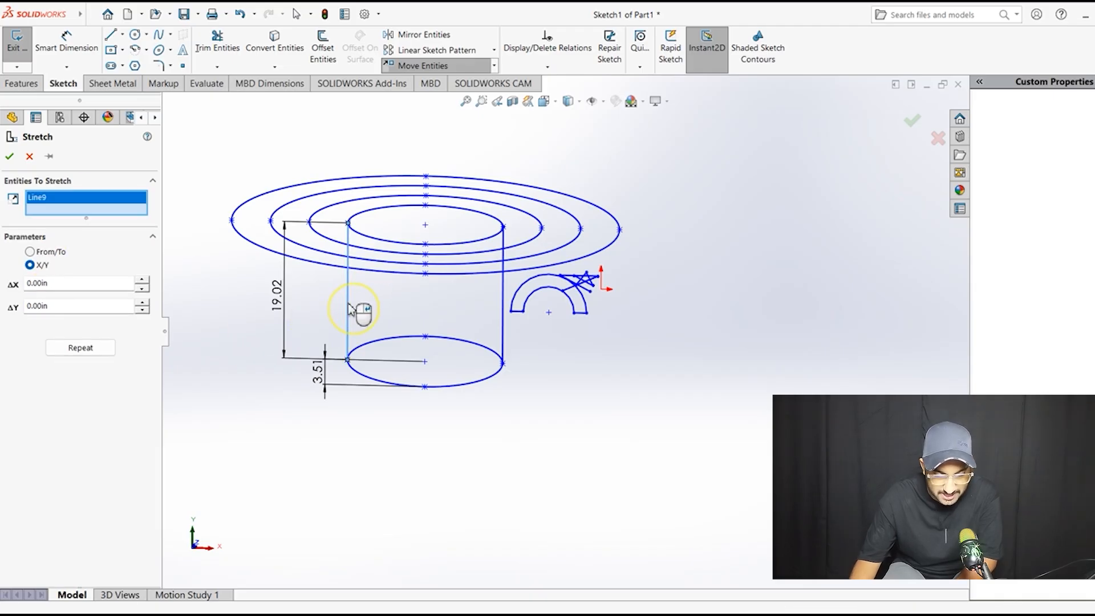
left_click(29, 252)
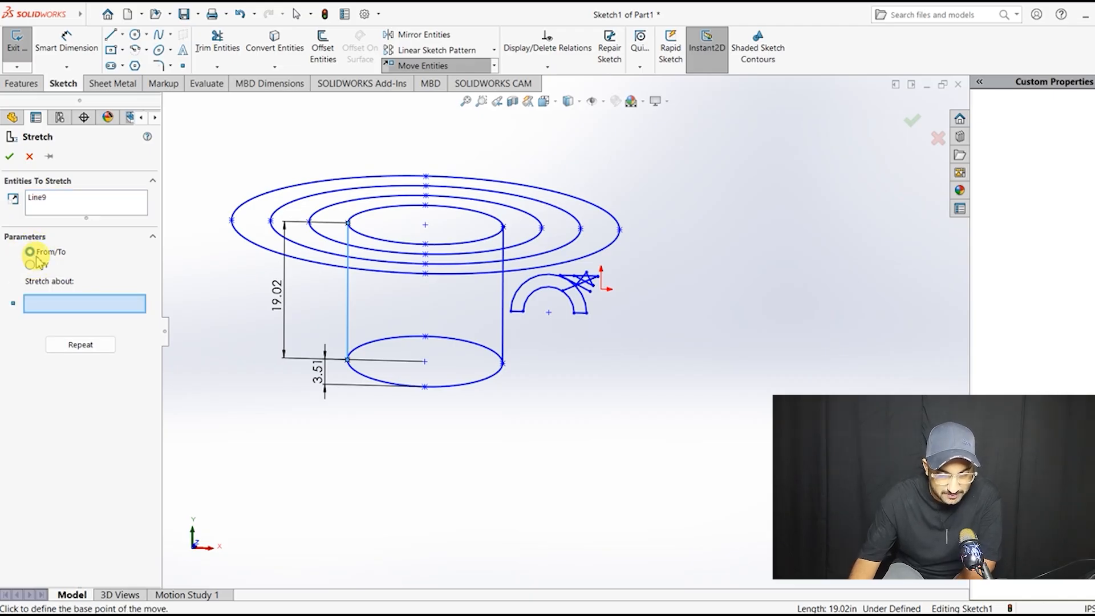
left_click(347, 360)
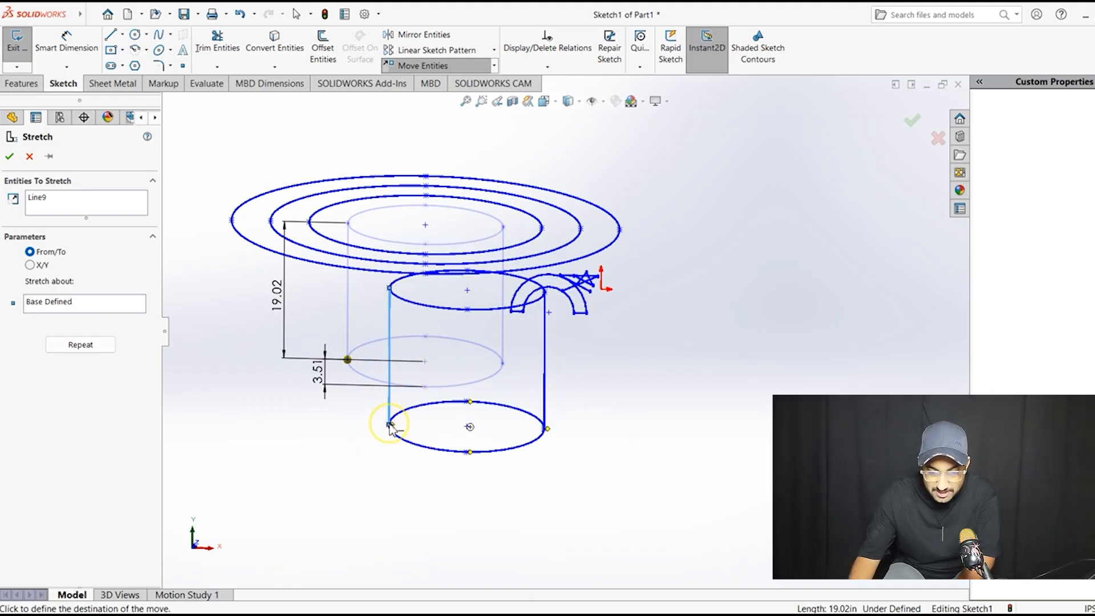
left_click(390, 426)
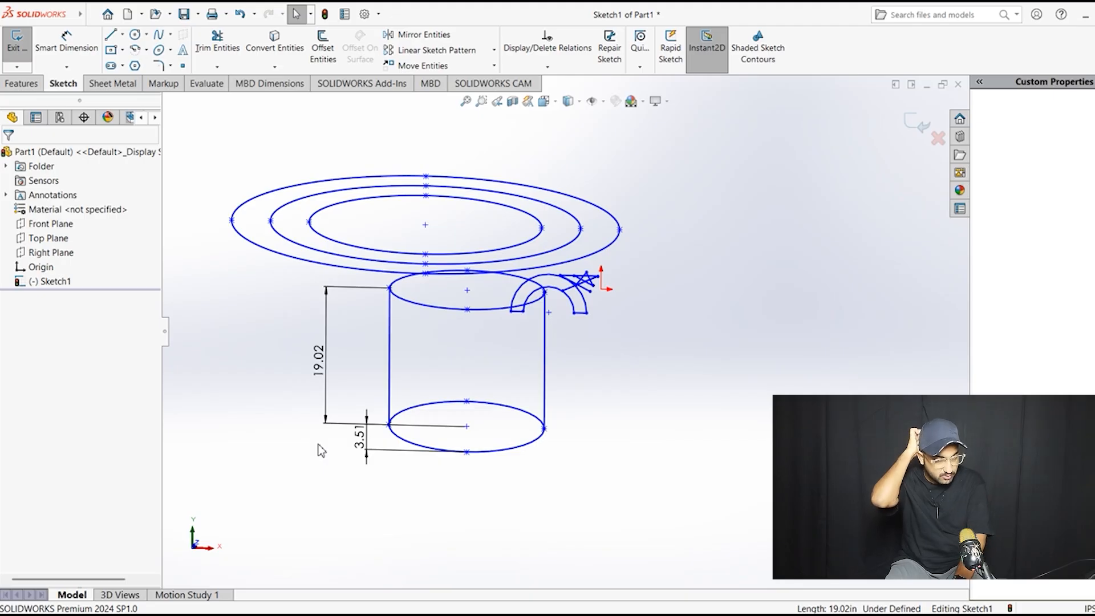